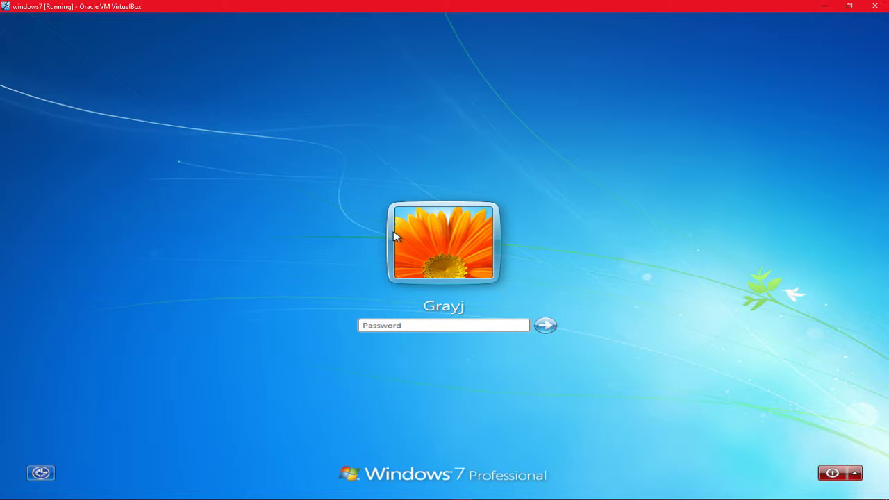
Log in to the Windows account by entering the account password
text(p)
key(BackSpace)
text(p)
key(Return)
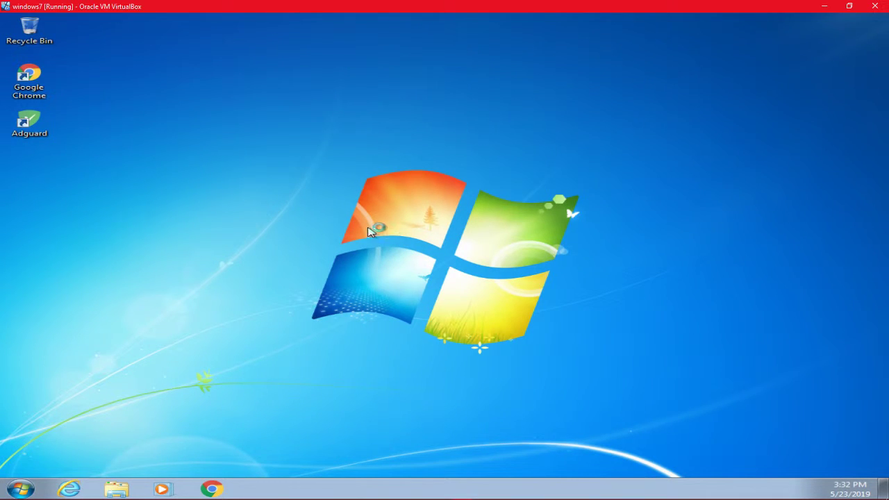
drag(312, 126, 239, 211)
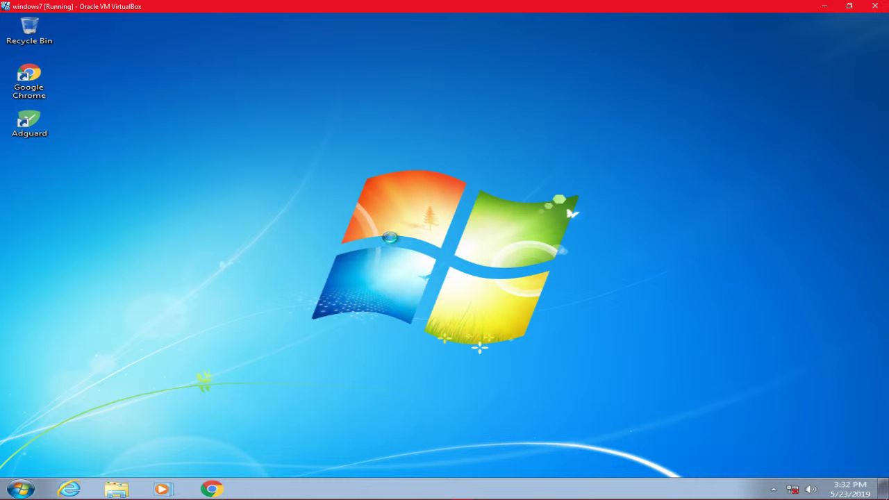
right_click(340, 206)
drag(208, 51, 257, 167)
drag(282, 58, 251, 132)
drag(580, 139, 254, 321)
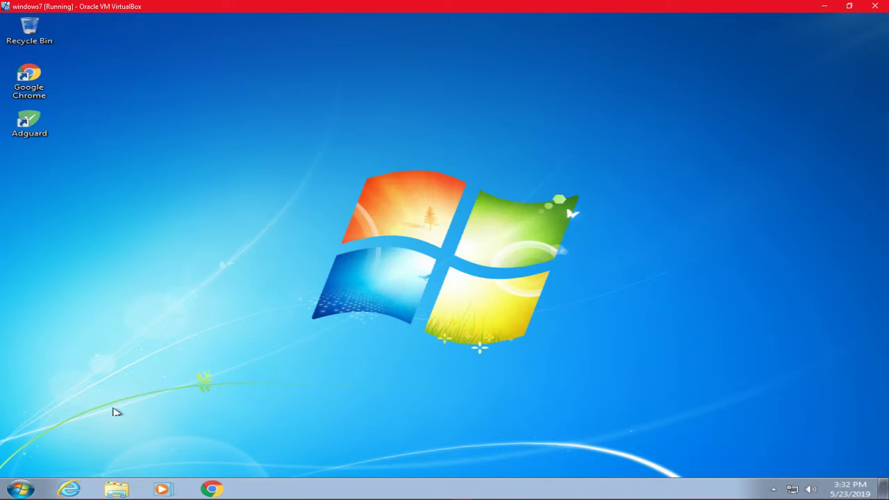
click(27, 490)
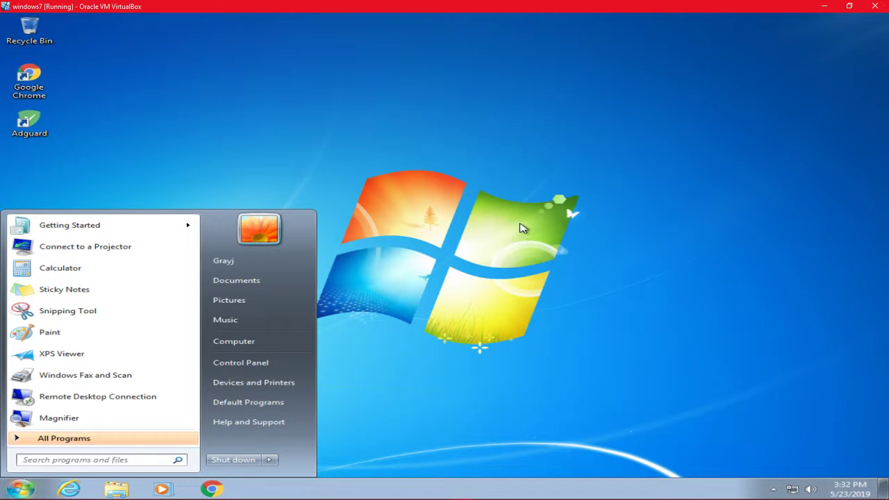
click(353, 141)
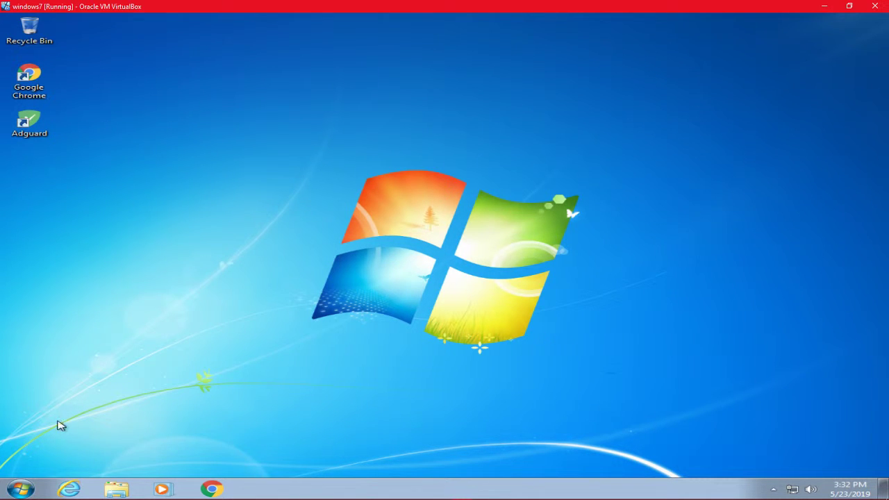
Run the psiphon3 application from the Downloads folder, allowing it past the security warning, and close the folder window
click(121, 487)
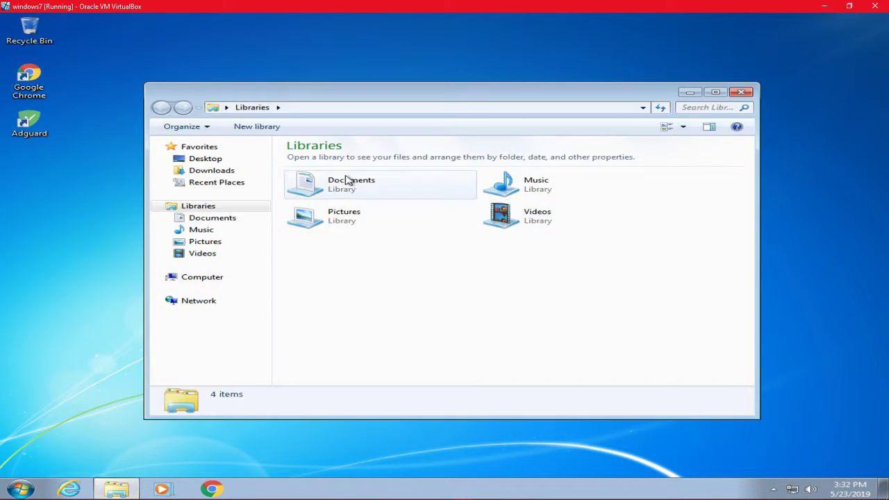
click(207, 171)
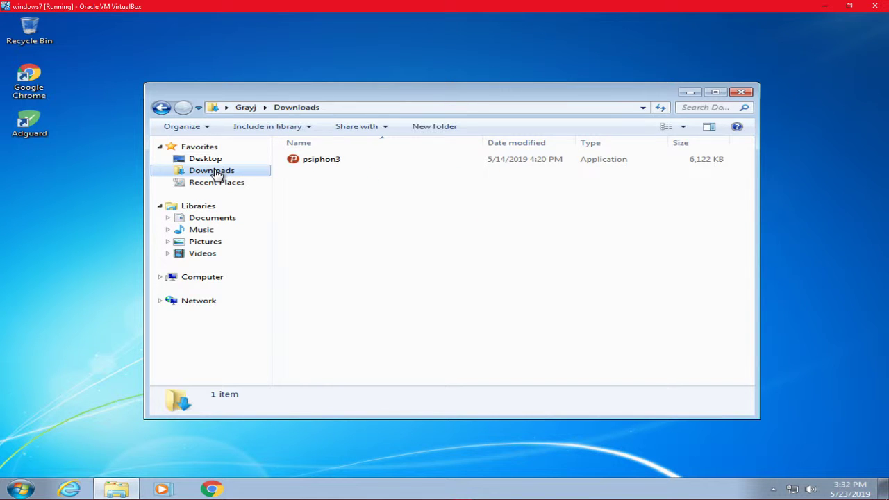
double_click(389, 161)
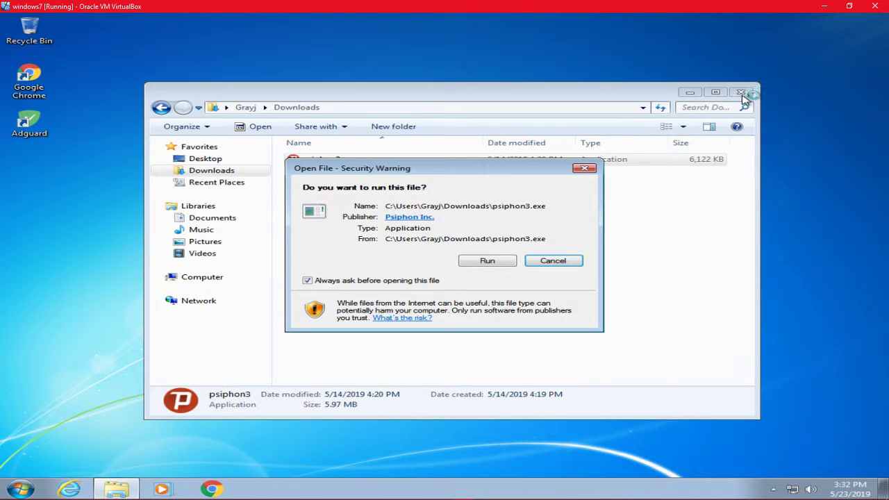
click(479, 264)
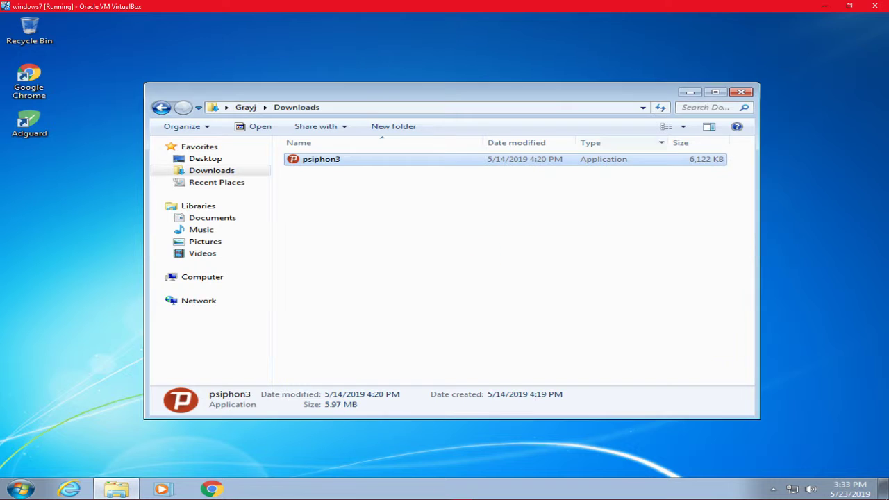
click(742, 92)
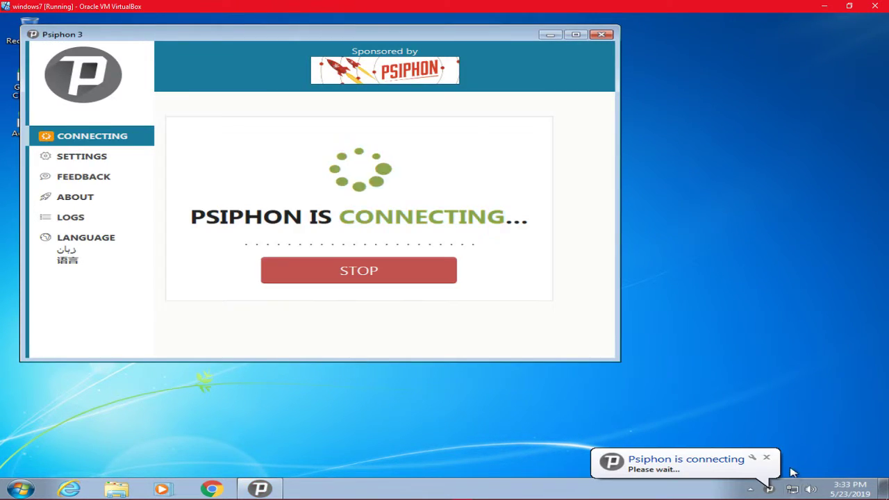
Dismiss the Psiphon connection notification and minimize the Psiphon 3 window, refreshing the desktop
click(766, 458)
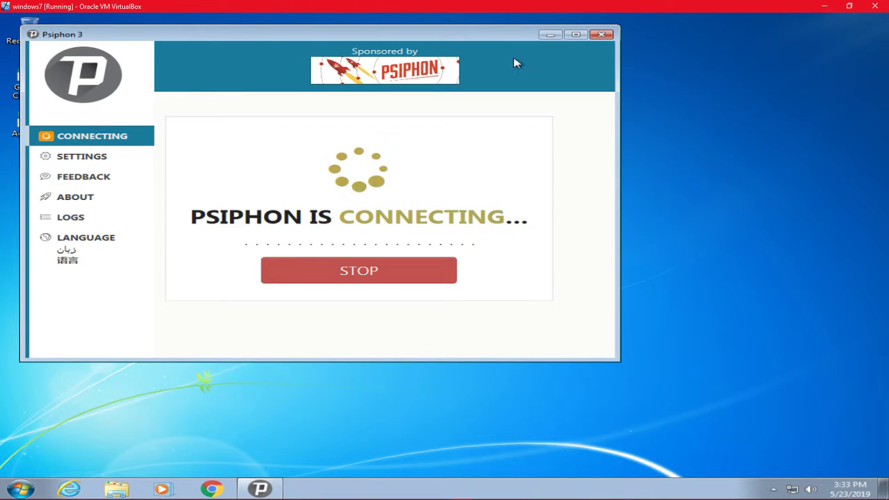
click(550, 35)
right_click(313, 169)
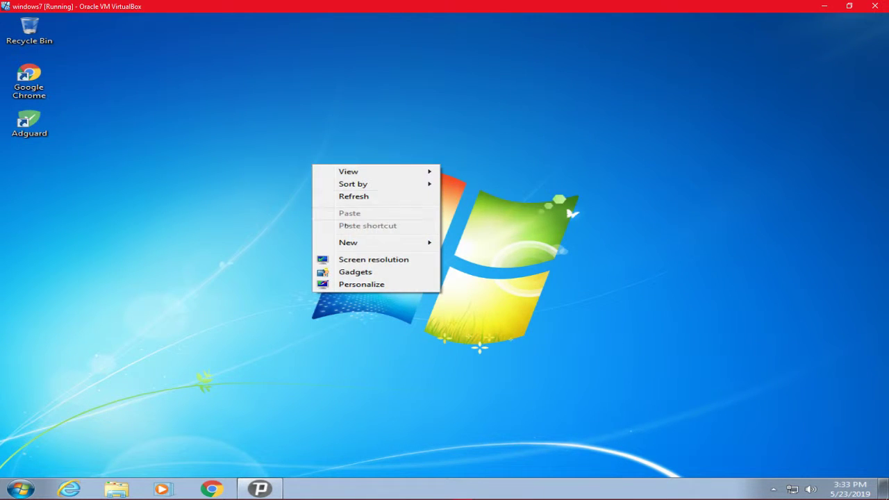
click(389, 197)
drag(194, 347, 649, 153)
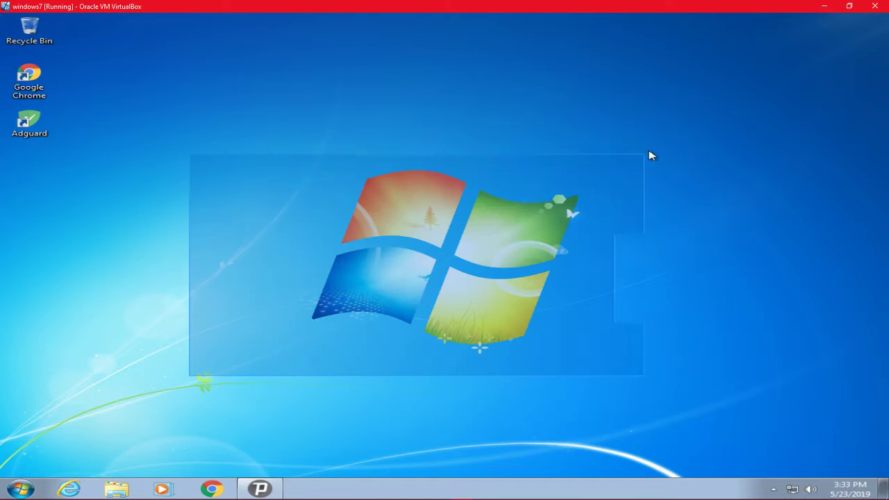
drag(562, 133, 298, 333)
drag(250, 357, 668, 123)
drag(669, 123, 486, 264)
click(769, 459)
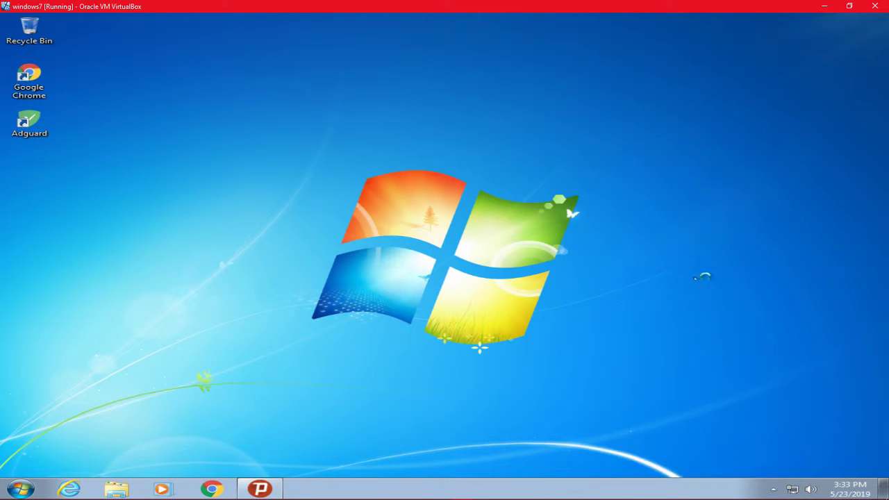
drag(621, 125, 734, 128)
drag(662, 93, 262, 391)
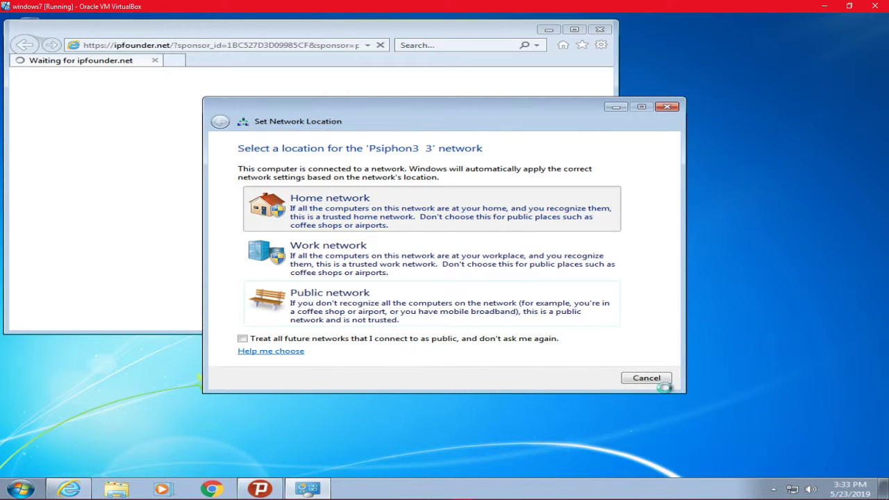
Set the location of the 'Psiphon3 3' network to Home network and close the Set Network Location window
click(274, 19)
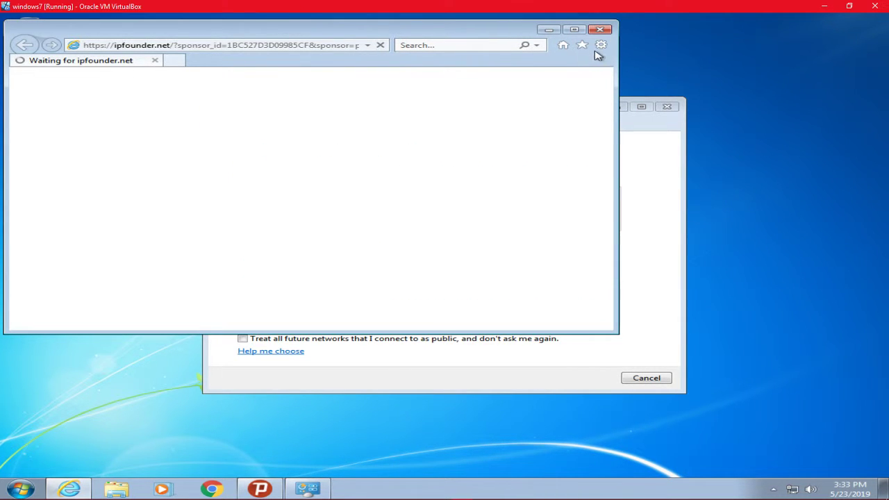
click(601, 46)
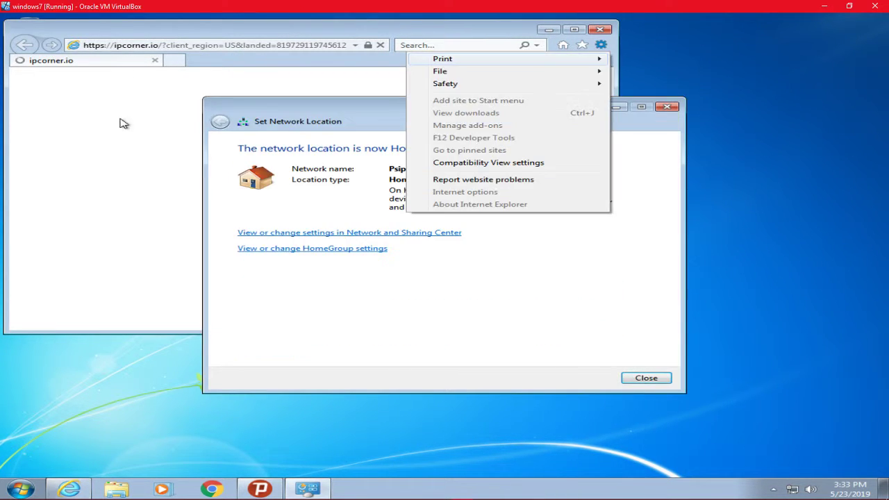
click(479, 212)
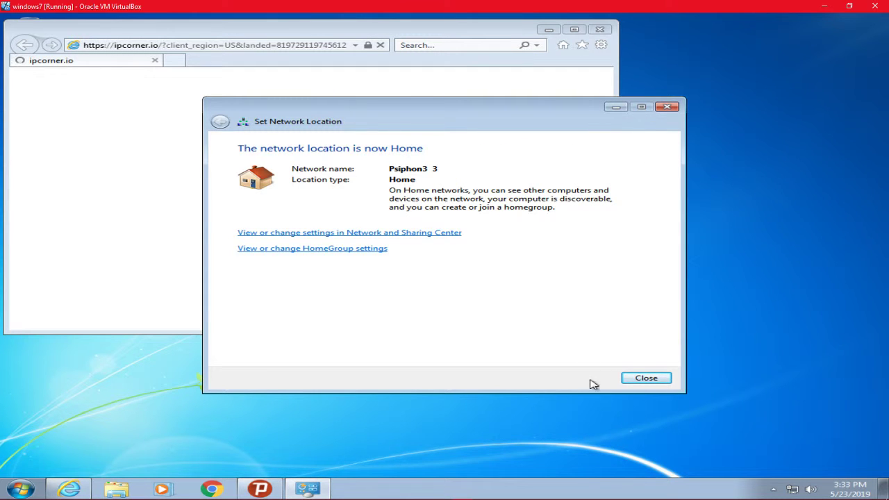
click(642, 380)
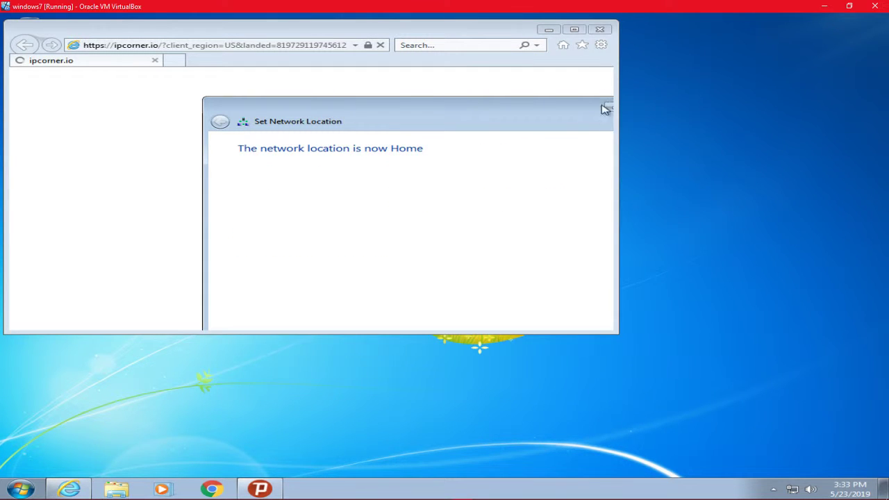
Add ipcorner.io to Internet Explorer's Compatibility View websites and close the settings
click(601, 45)
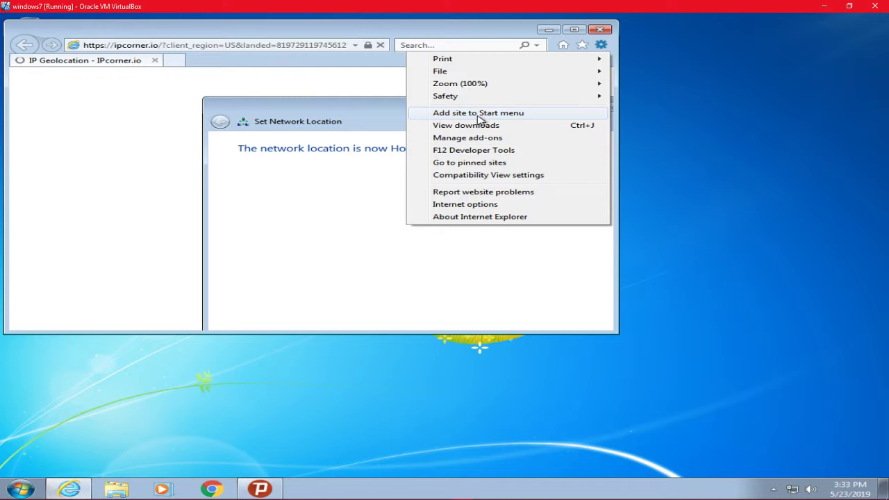
click(472, 175)
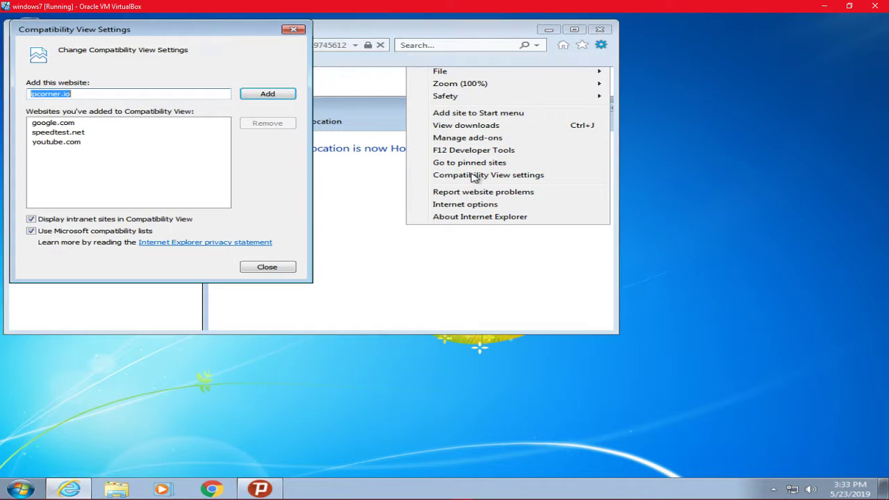
click(291, 94)
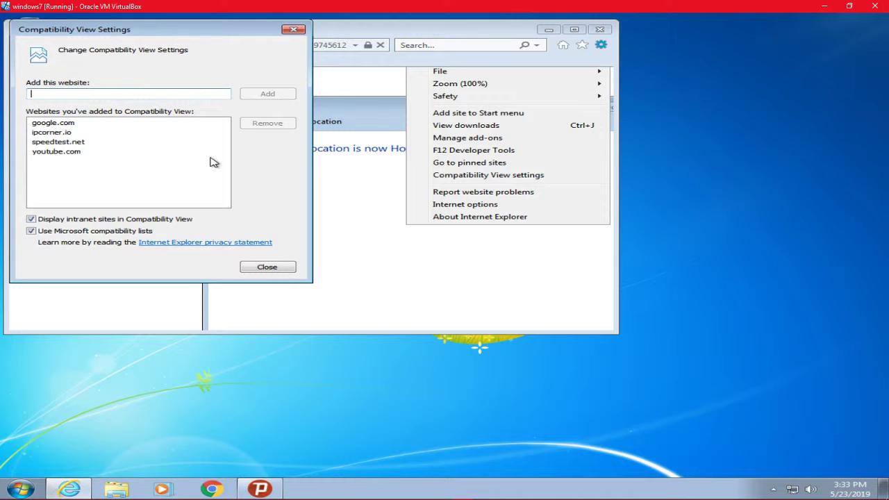
click(65, 152)
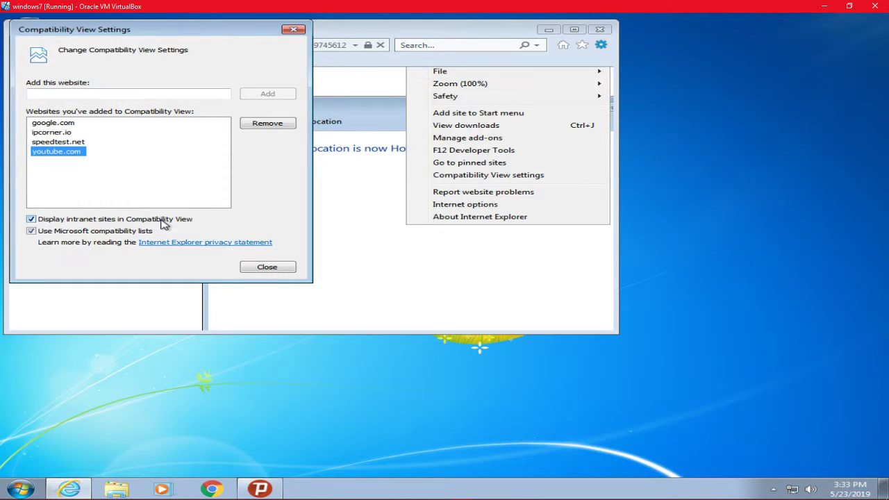
click(273, 269)
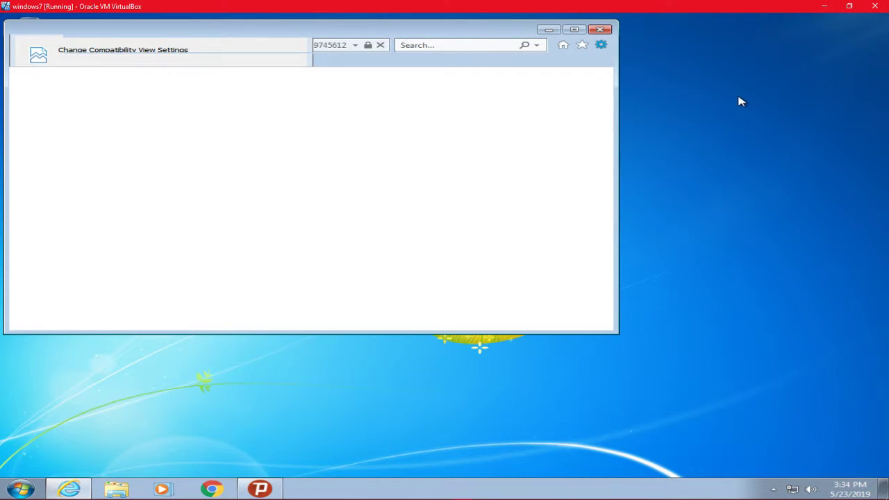
Maximize the browser window showing the IP geolocation page and decline making Internet Explorer the default browser
drag(740, 102, 695, 218)
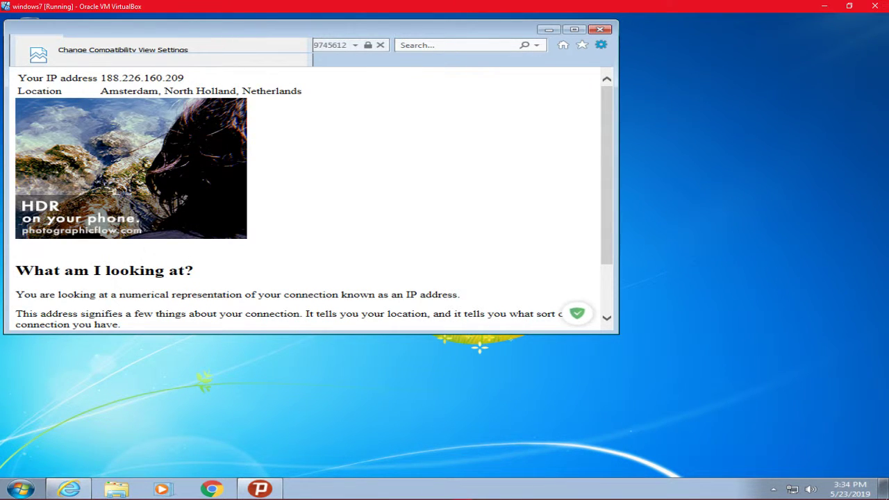
scroll(526, 148, down, 1)
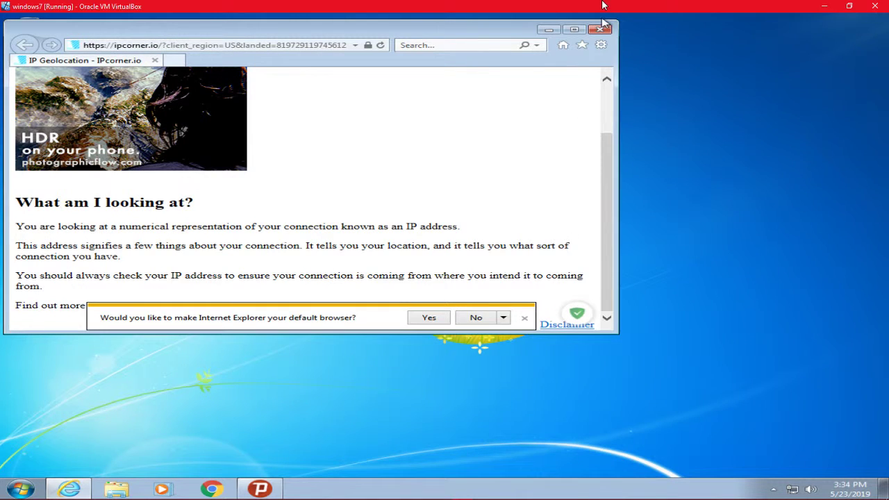
click(583, 32)
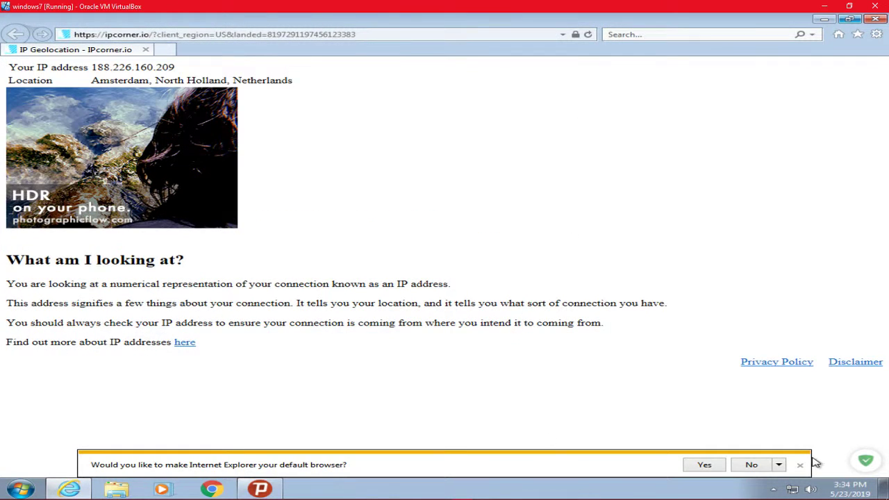
click(744, 465)
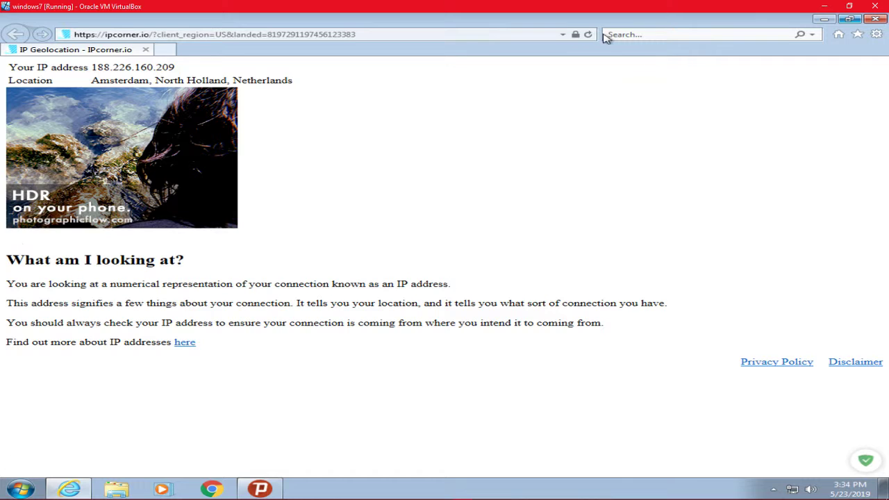
click(566, 34)
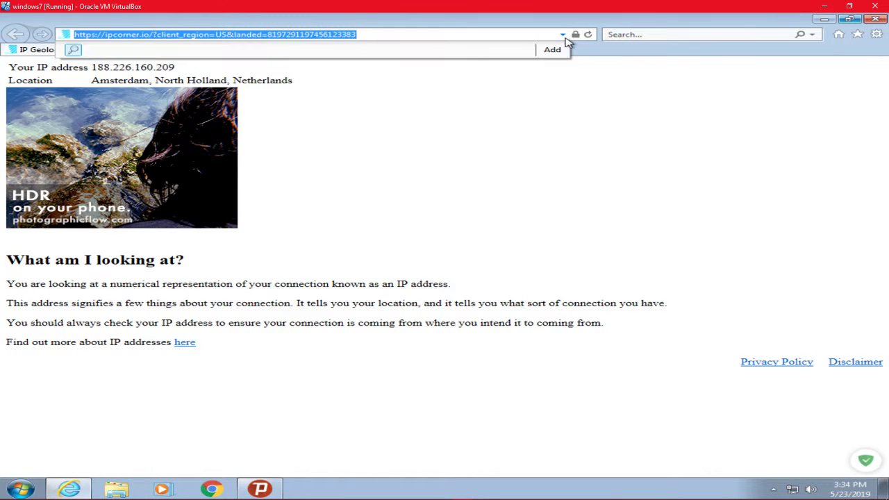
click(120, 59)
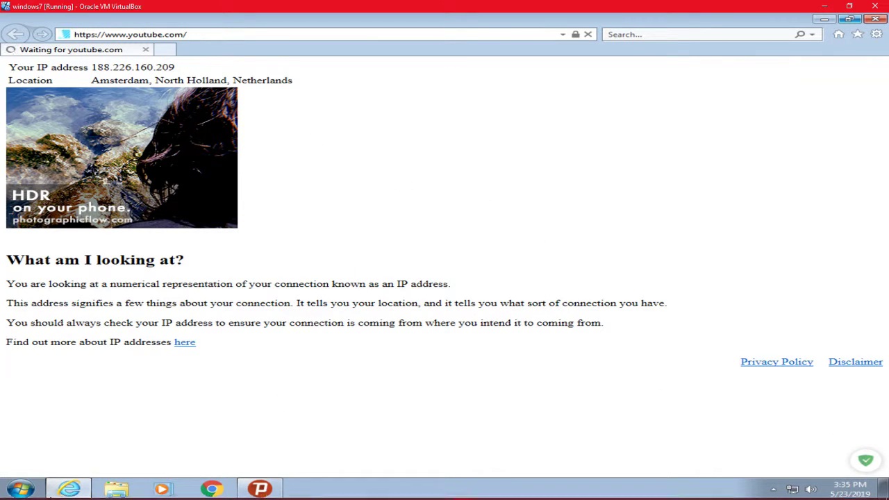
Open the Network and Sharing Center in Control Panel to check the active network connections
click(20, 489)
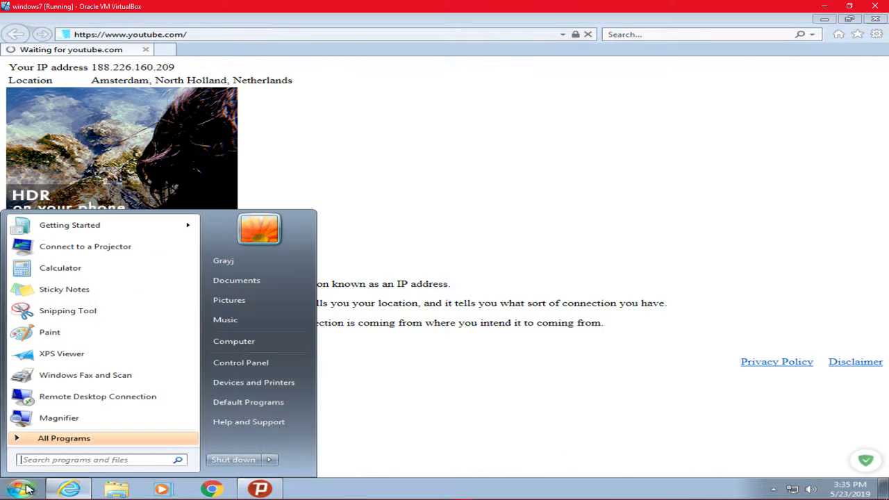
click(252, 364)
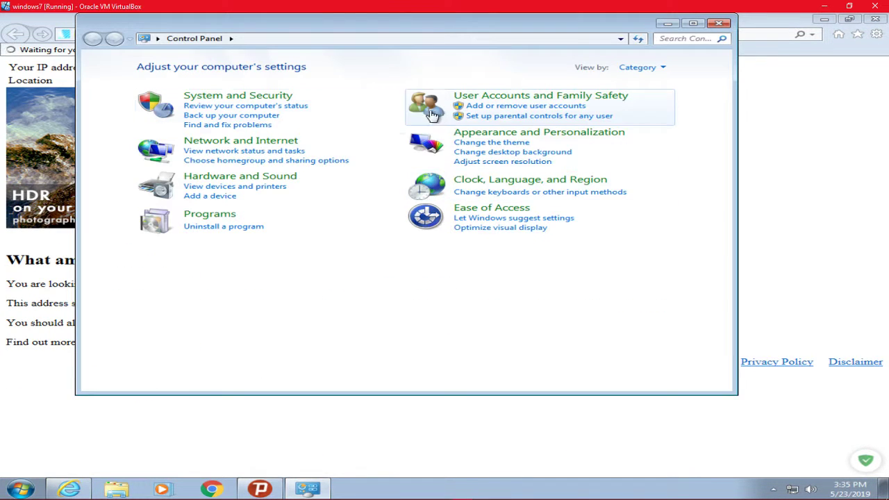
click(241, 141)
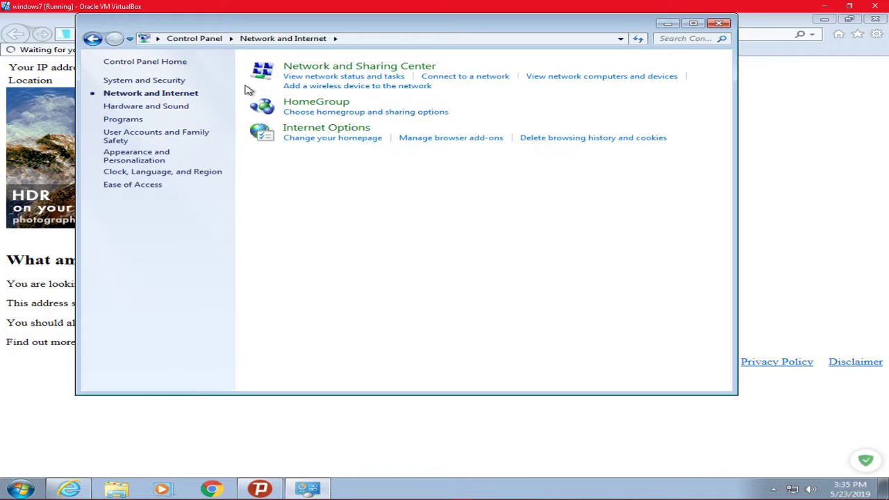
click(292, 66)
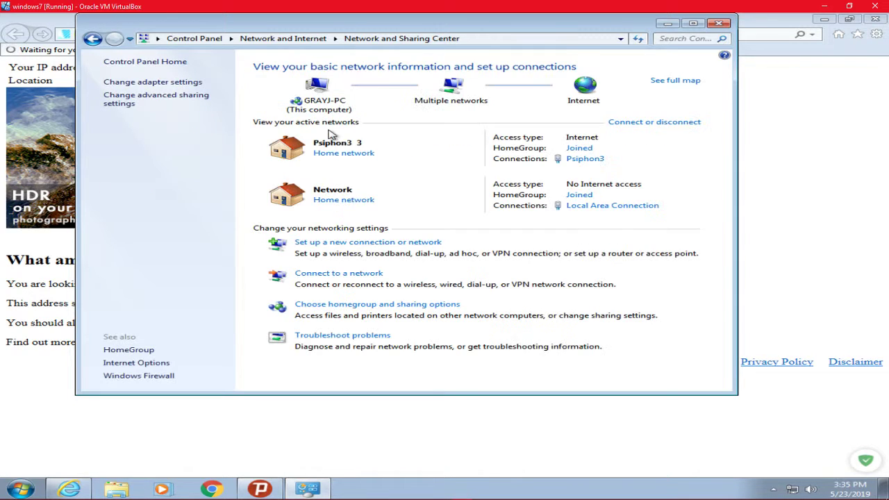
Check the speaker and system sound levels in the Volume Mixer, and close both it and the Network and Sharing Center
right_click(811, 489)
click(792, 421)
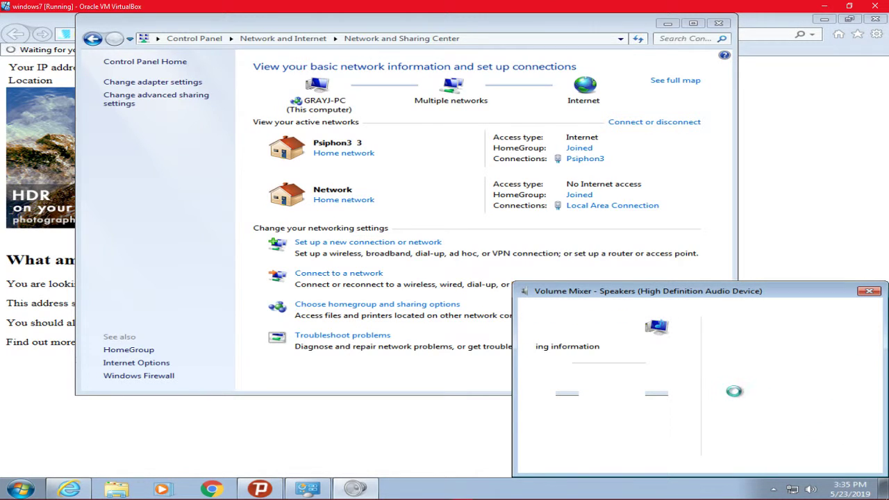
click(653, 364)
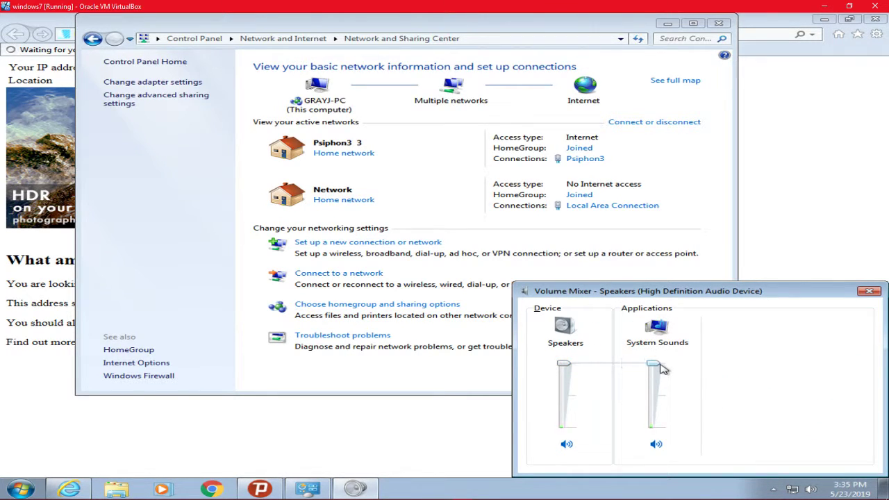
click(869, 291)
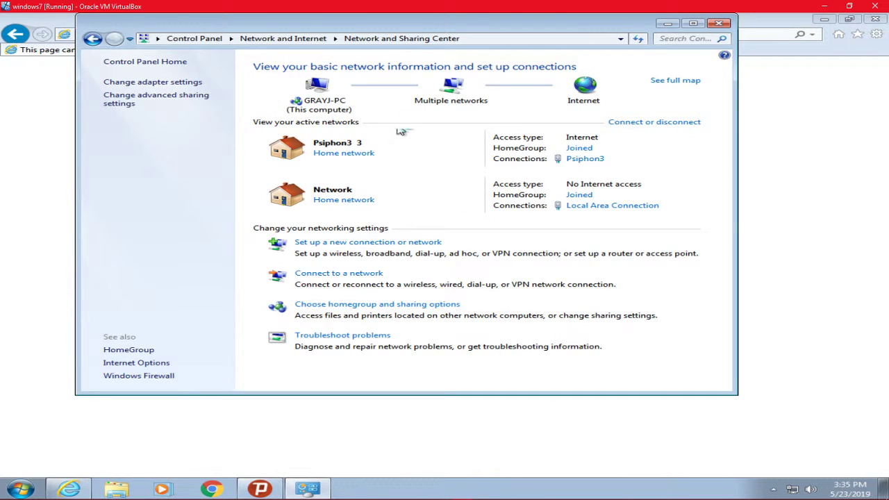
drag(427, 26, 462, 91)
click(746, 83)
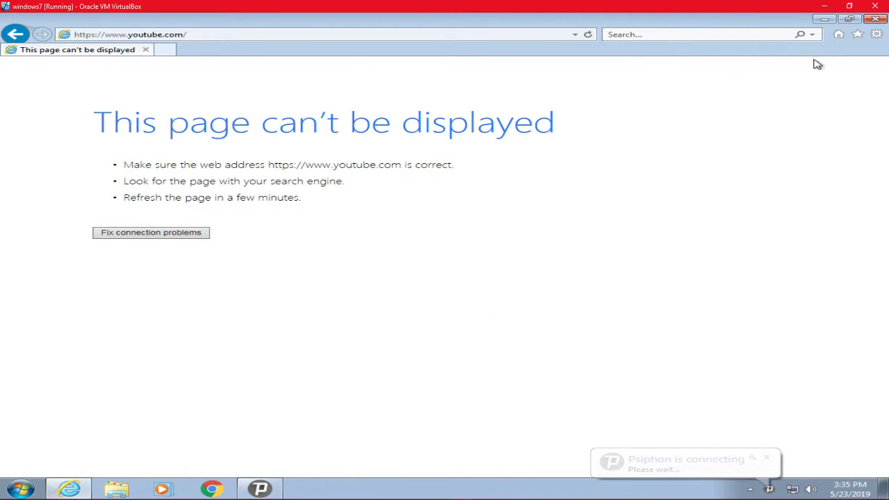
Review the connection list and LAN proxy settings in Internet Explorer's Internet Options without changing them
click(877, 34)
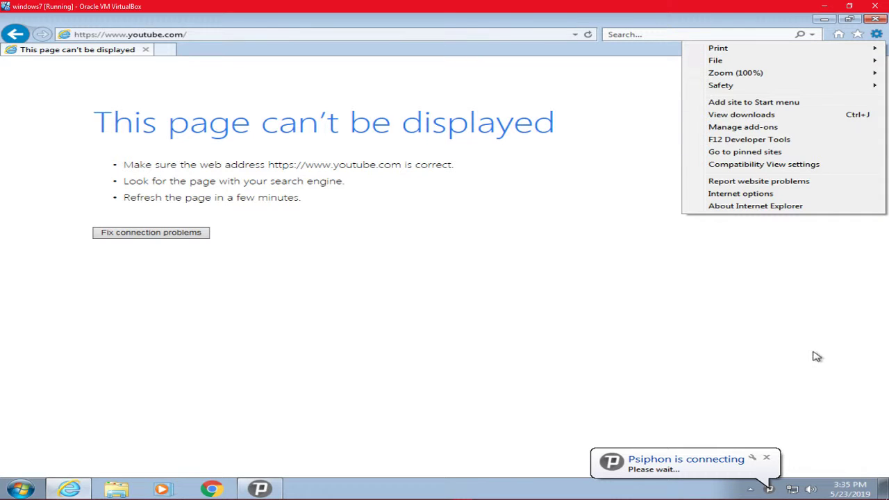
click(741, 194)
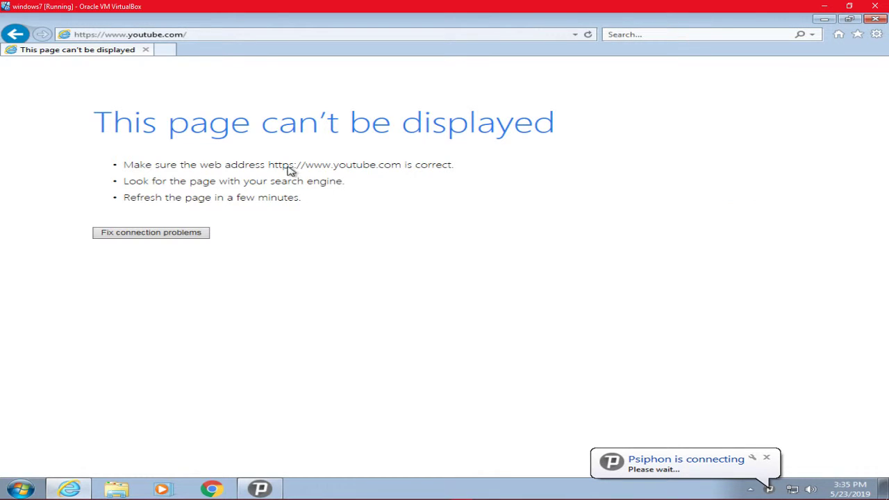
click(198, 46)
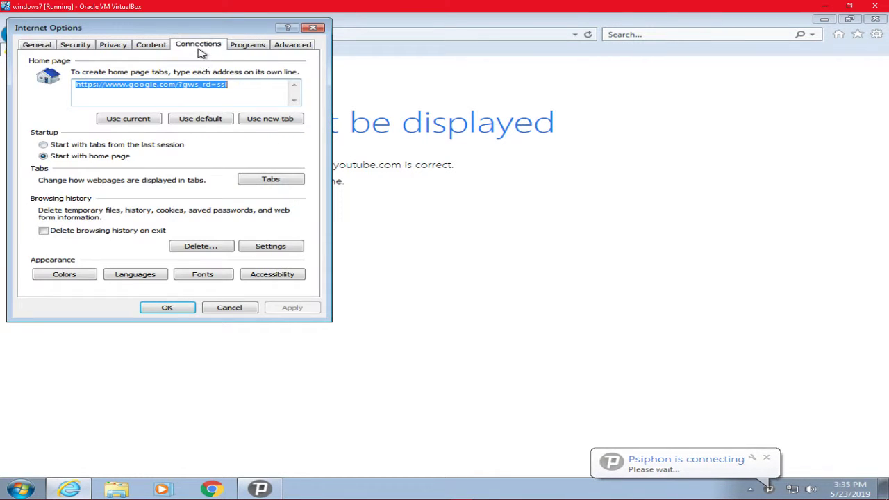
click(85, 108)
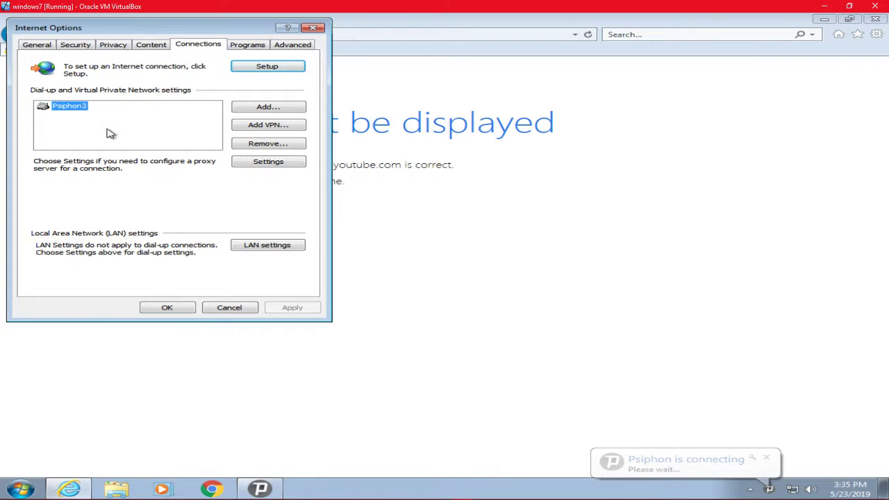
click(266, 244)
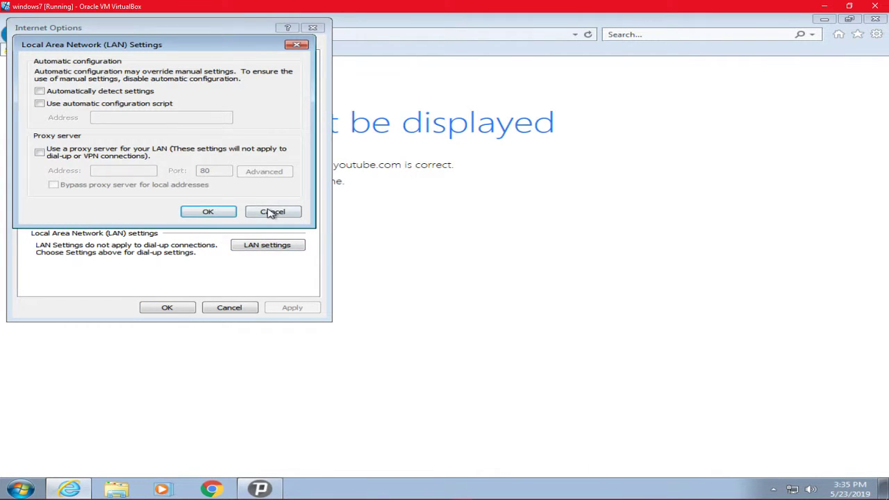
click(272, 212)
Try to remove the Psiphon3 connection from the dial-up and VPN settings, and cancel Internet Options
click(75, 108)
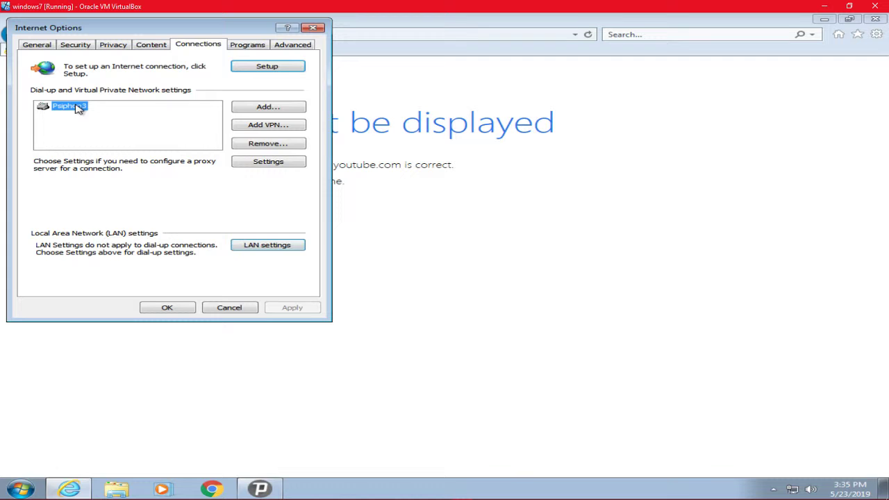
click(260, 143)
click(472, 253)
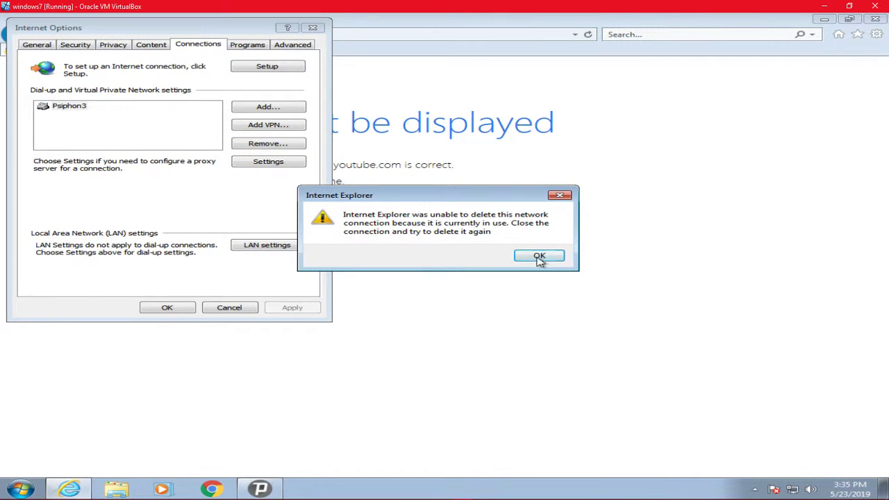
click(540, 257)
click(255, 308)
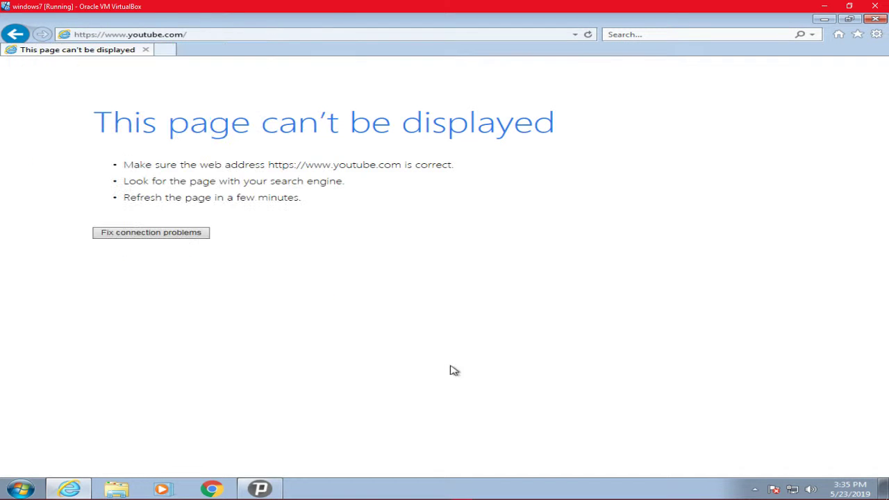
Reload the YouTube page and bring up the hidden Psiphon 3 window to close the program
click(588, 35)
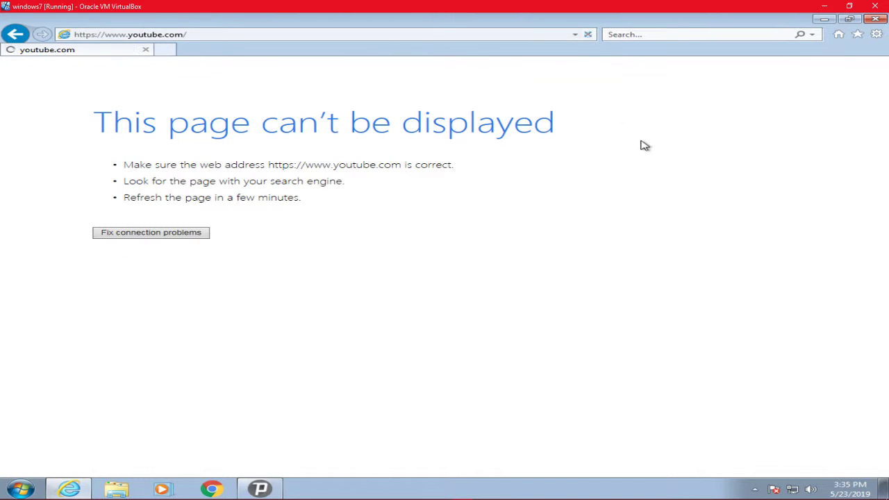
click(756, 489)
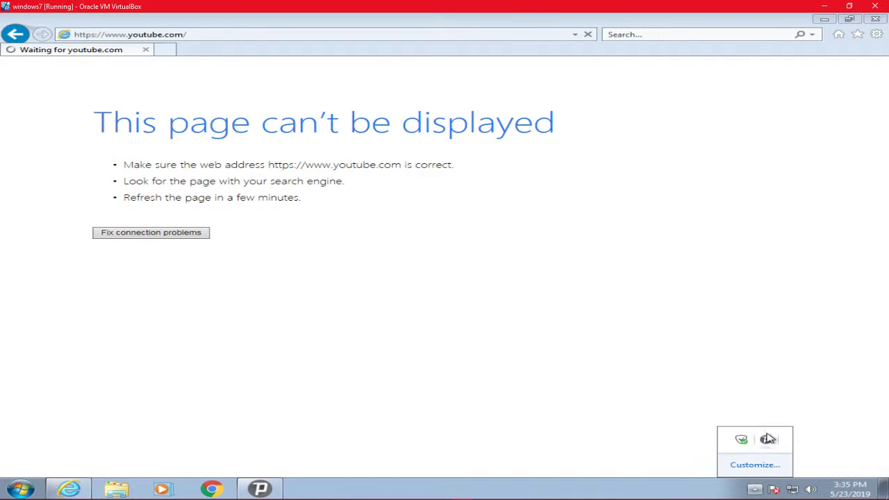
click(767, 439)
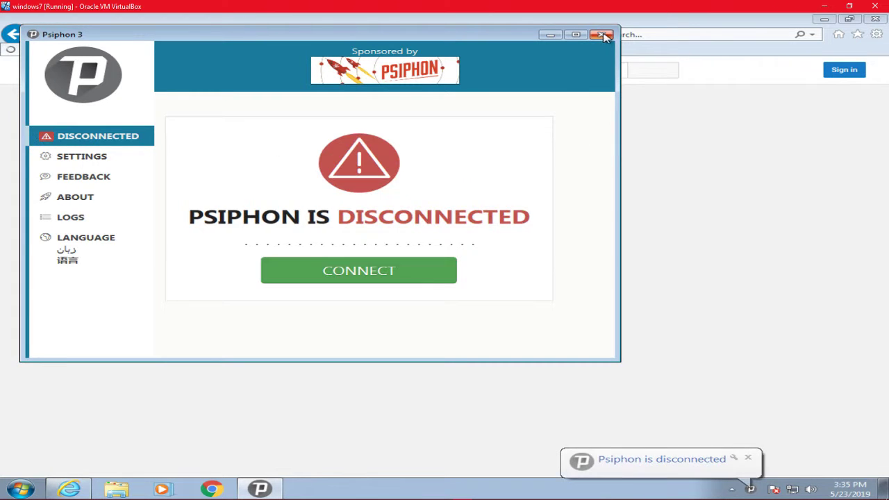
click(601, 34)
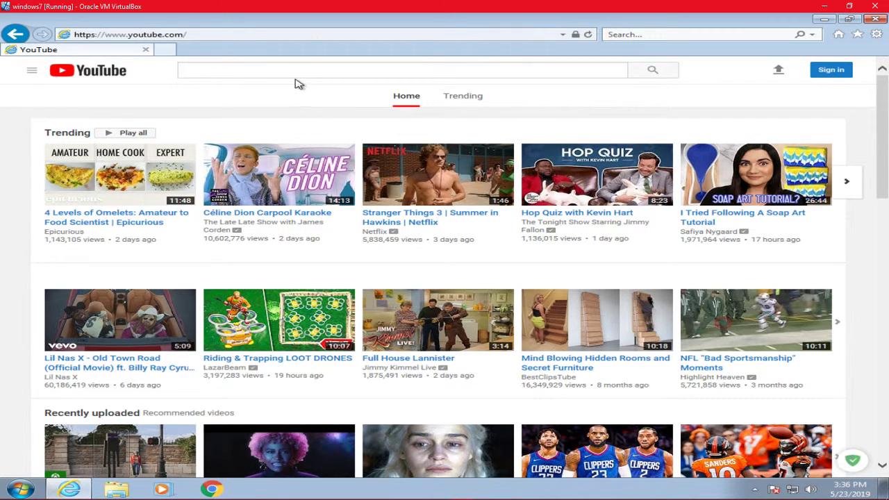
Load speedtest.net in the current Internet Explorer tab
click(399, 39)
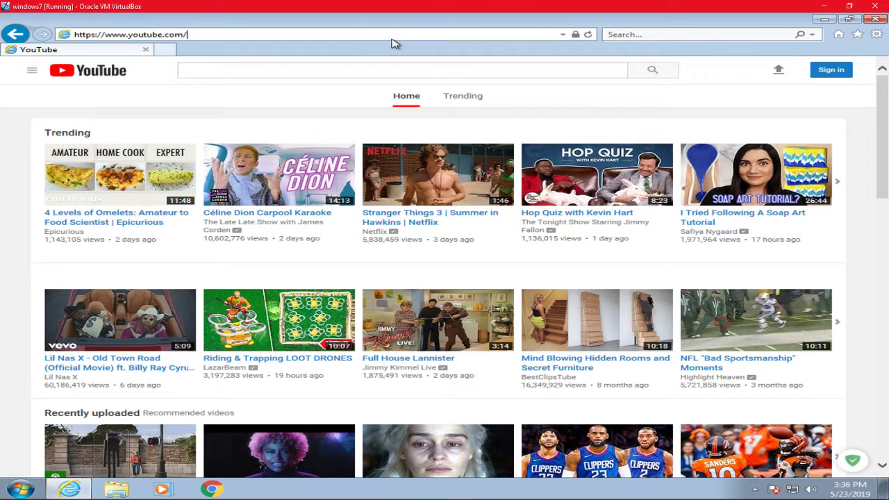
click(392, 36)
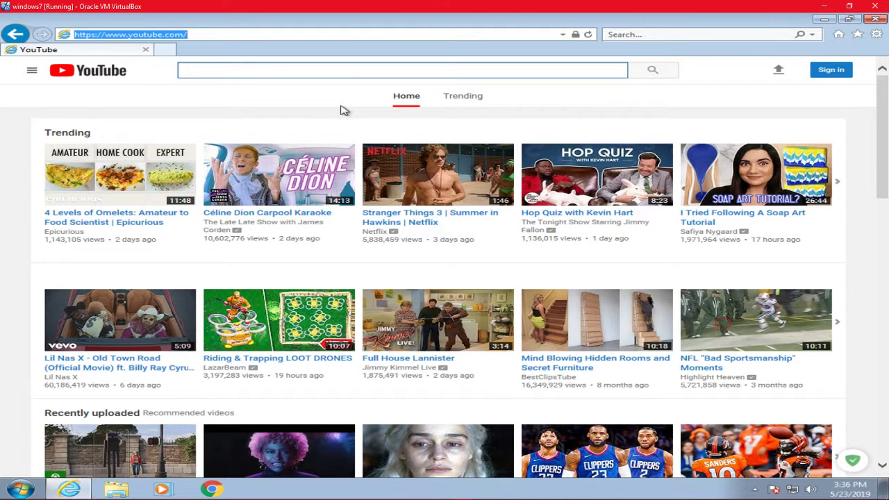
text(speedtest.net/)
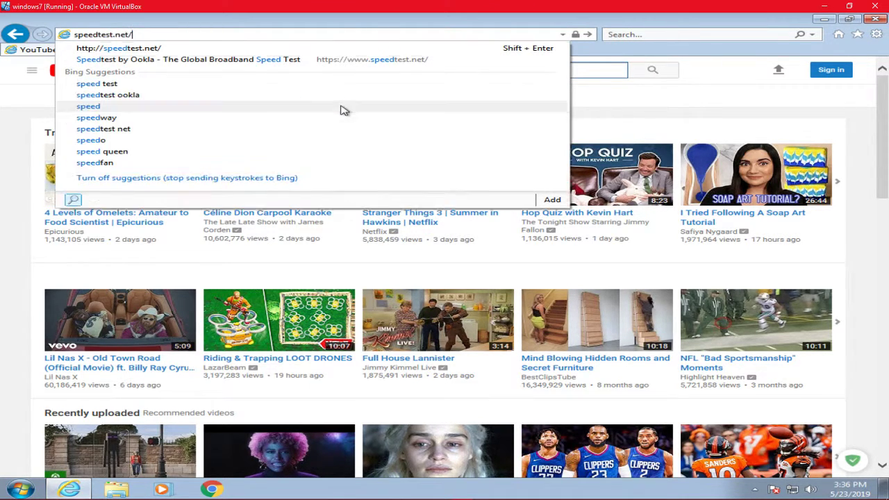
key(Return)
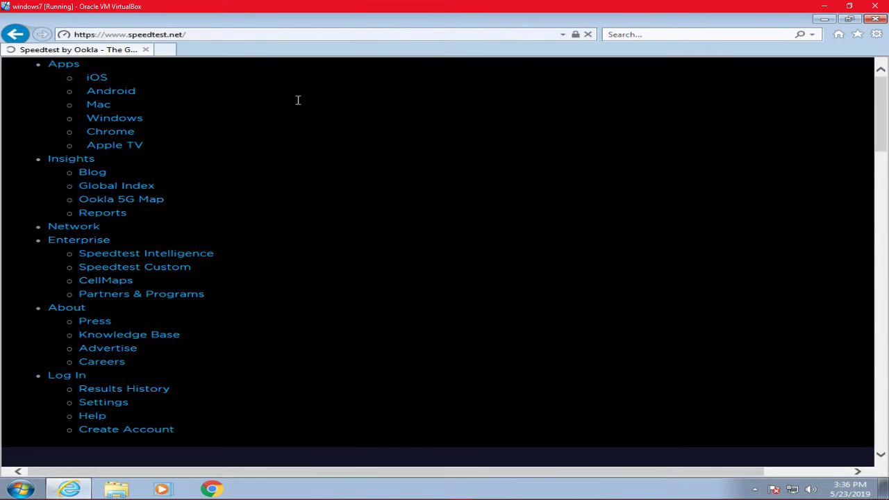
Copy the Speedtest page's web address and close Internet Explorer
click(271, 34)
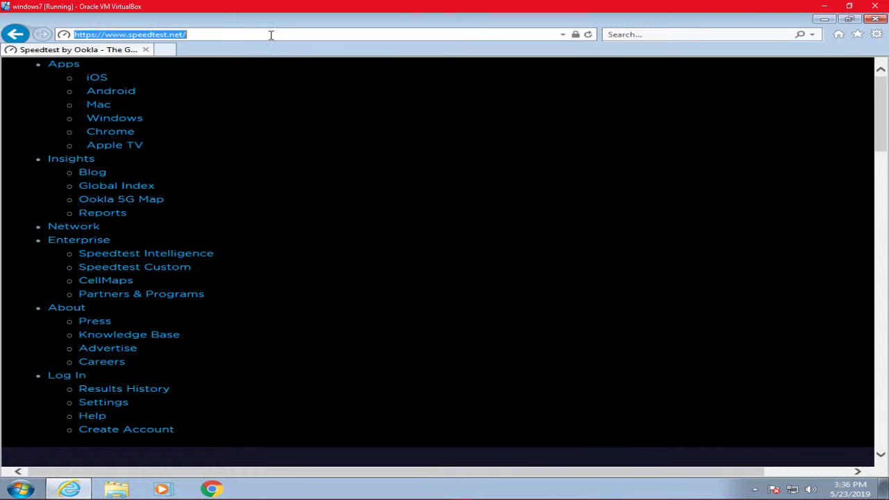
right_click(202, 35)
click(269, 72)
click(873, 19)
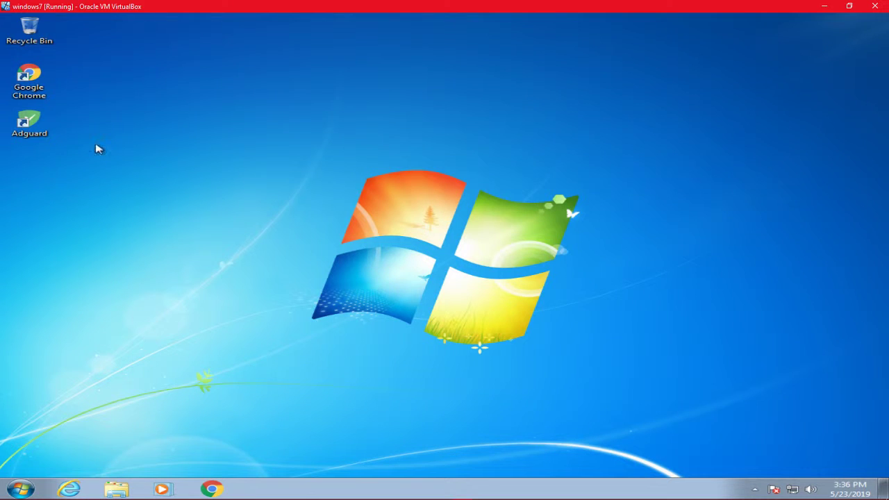
Launch Google Chrome from the desktop and maximize its window
double_click(46, 81)
drag(638, 91, 269, 357)
drag(270, 357, 695, 105)
drag(679, 104, 278, 354)
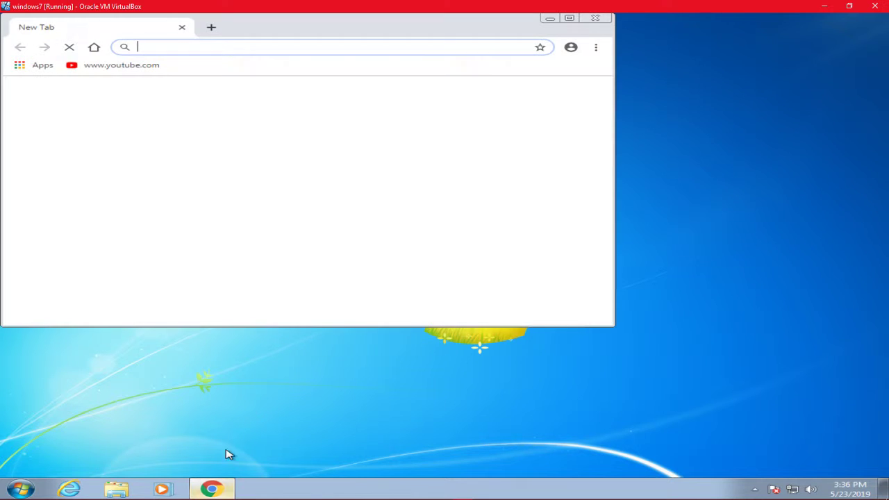
drag(378, 32, 417, 35)
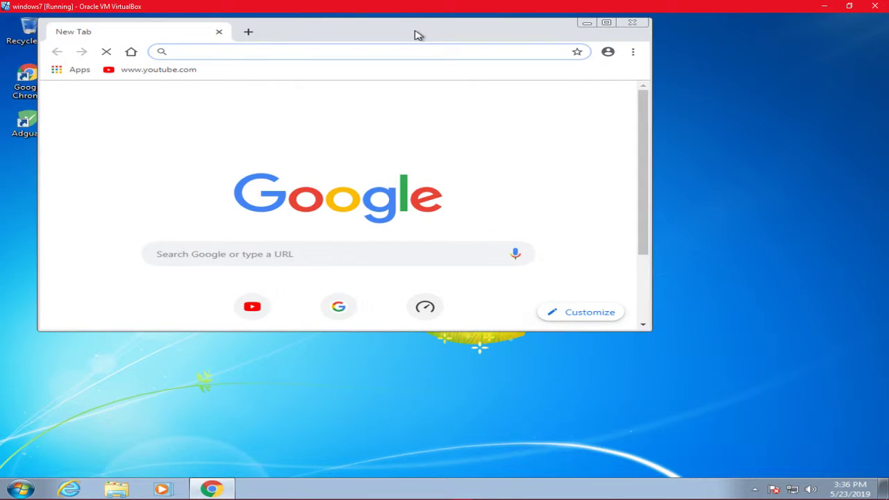
double_click(416, 34)
click(118, 61)
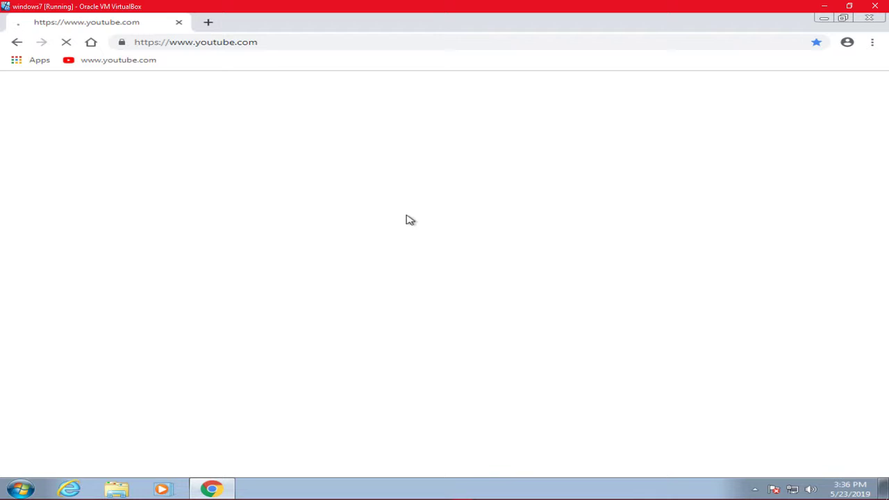
click(265, 41)
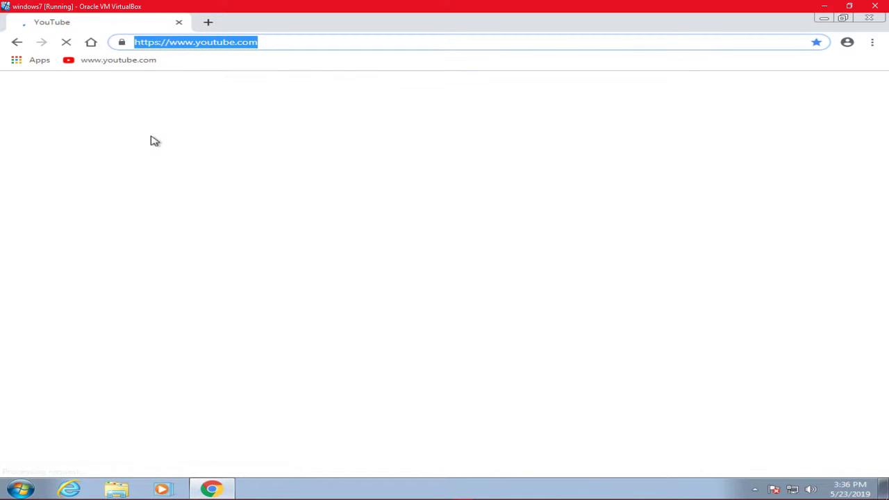
key(ctrl+v)
key(Return)
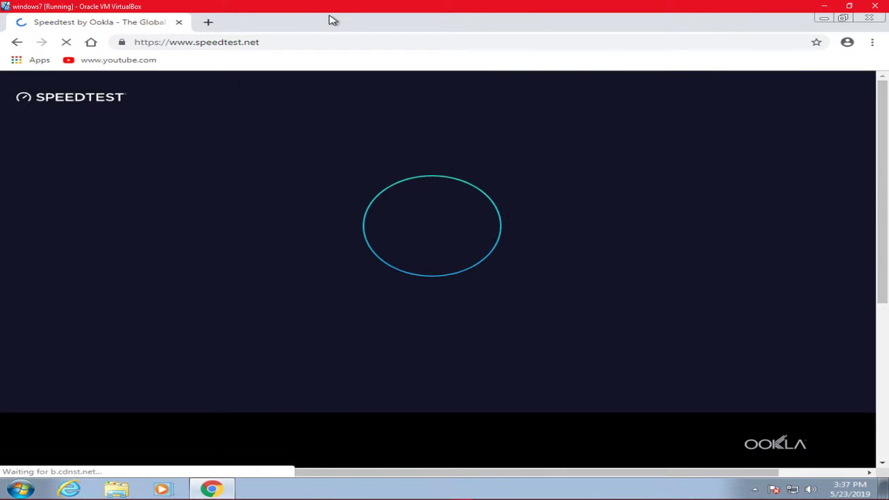
double_click(331, 20)
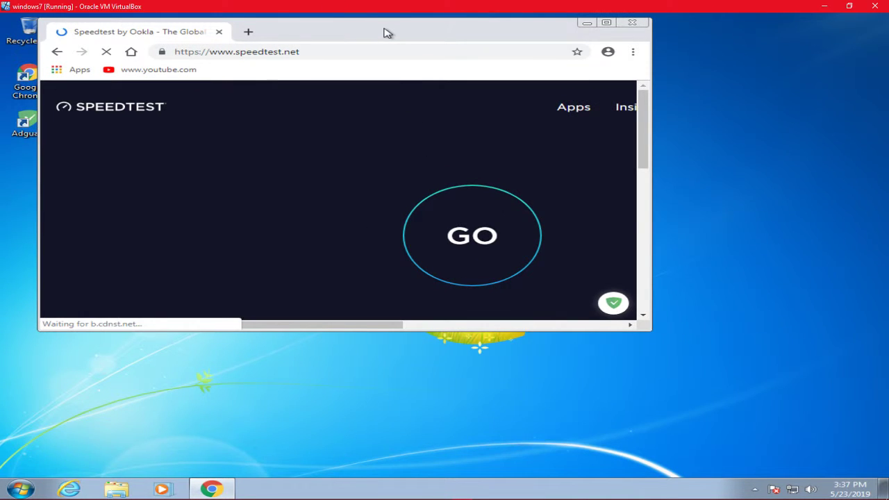
double_click(387, 32)
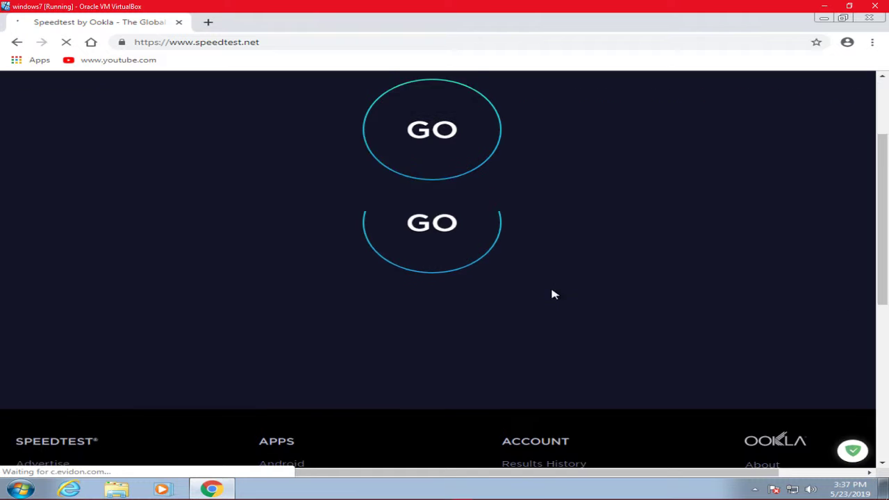
scroll(566, 280, up, 2)
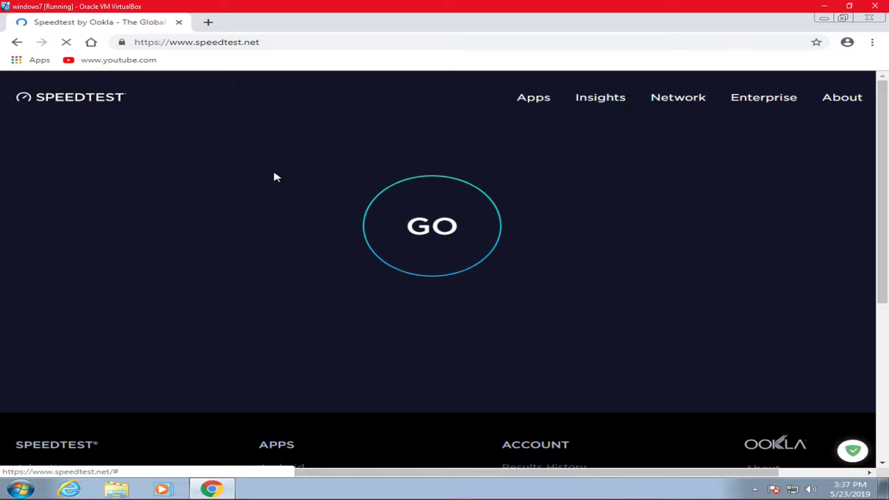
Change the Windows 7 desktop's screen resolution to 1024 × 768 and keep the new display settings
double_click(436, 25)
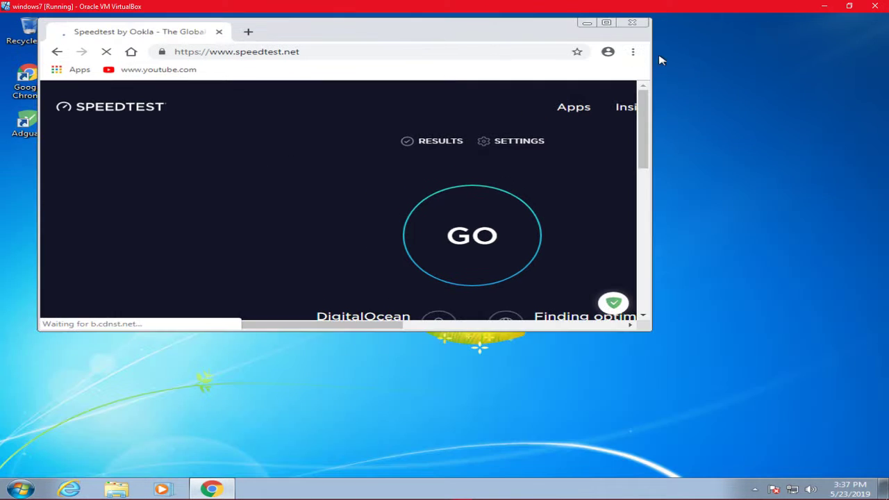
right_click(726, 68)
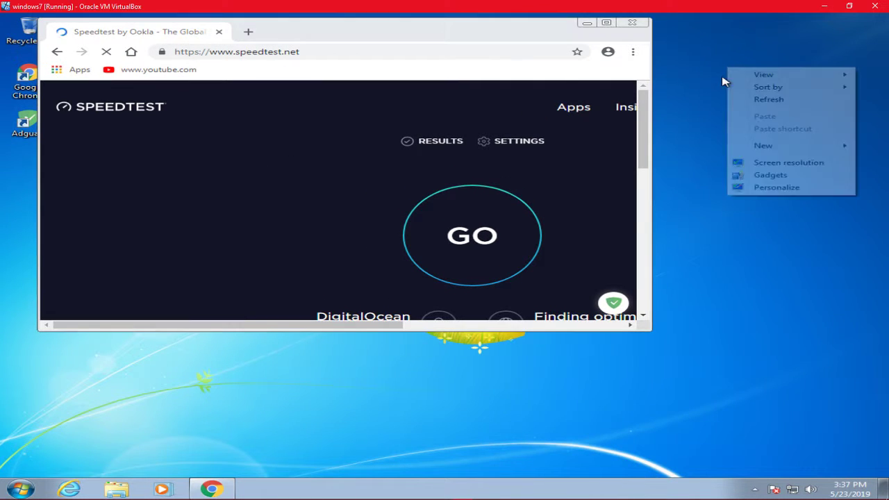
click(787, 164)
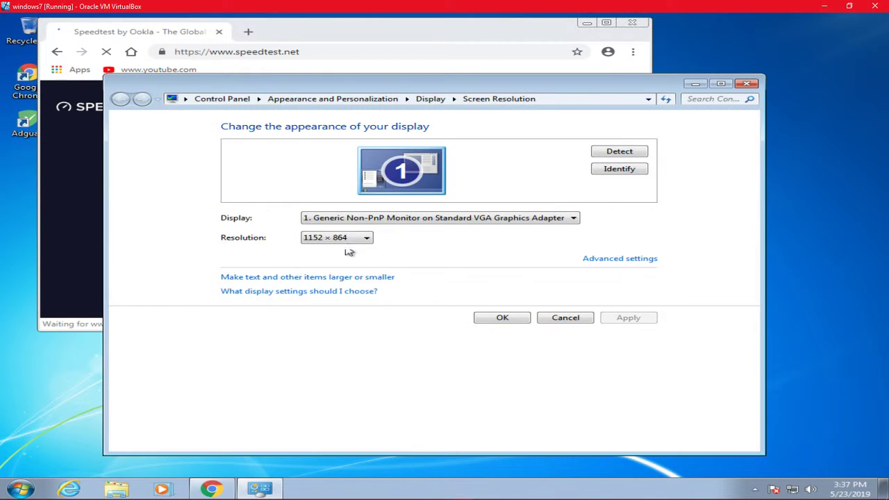
click(356, 240)
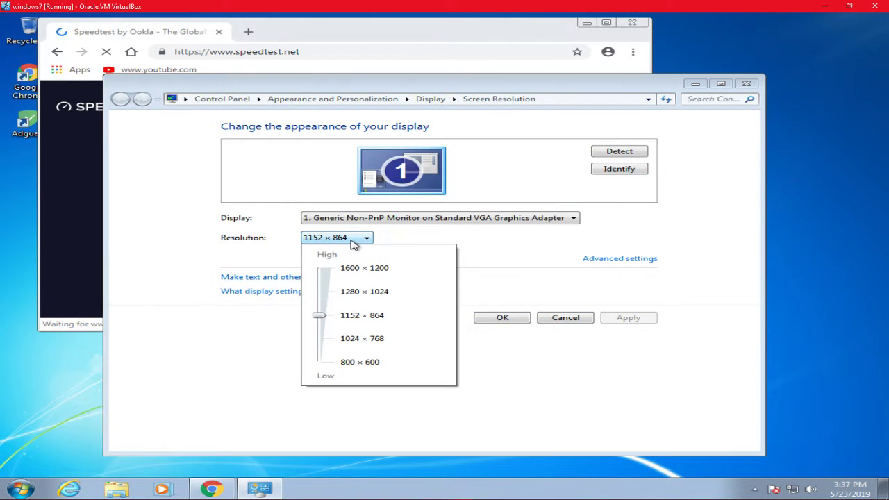
click(320, 339)
click(564, 387)
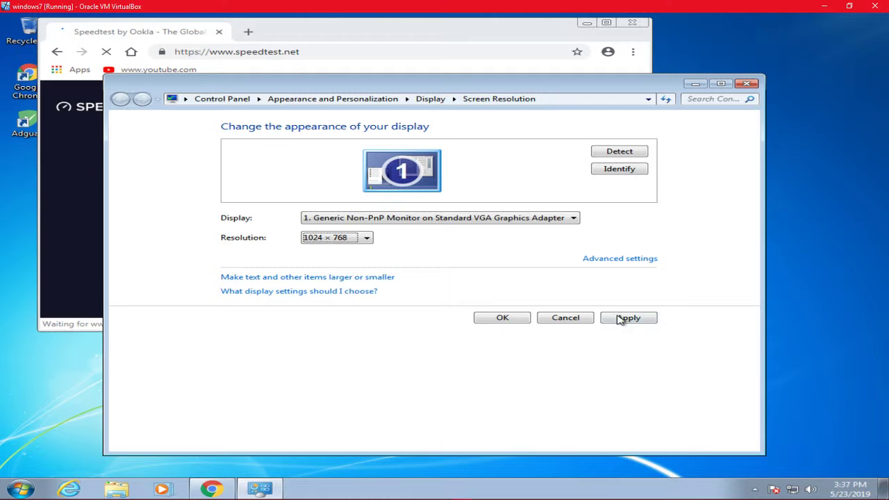
click(628, 318)
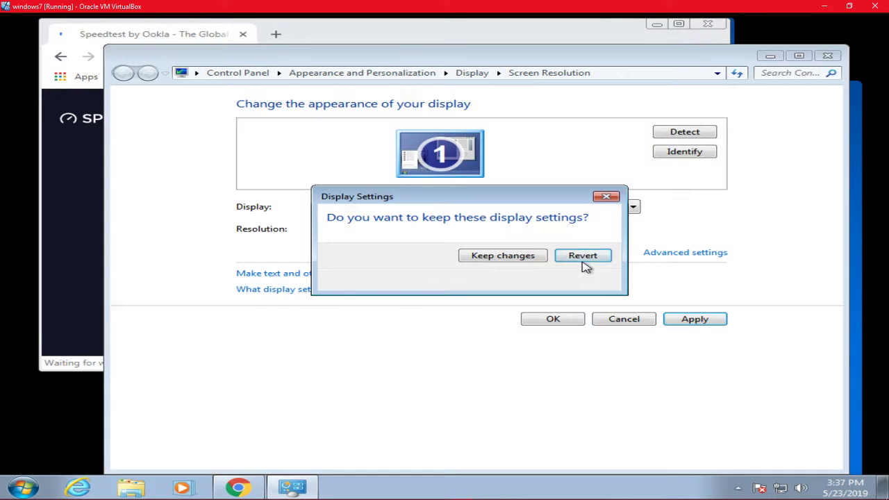
click(524, 263)
click(570, 317)
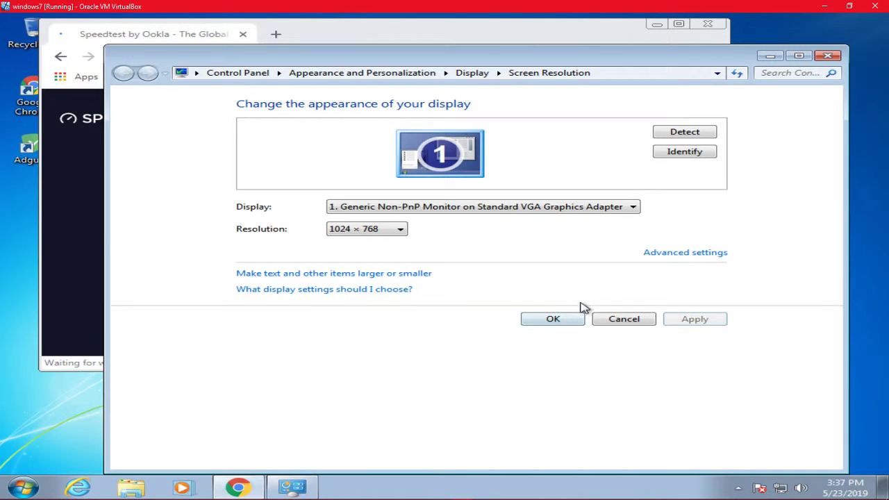
Try running the Speedtest in the maximized Chrome window, and close its page
double_click(513, 43)
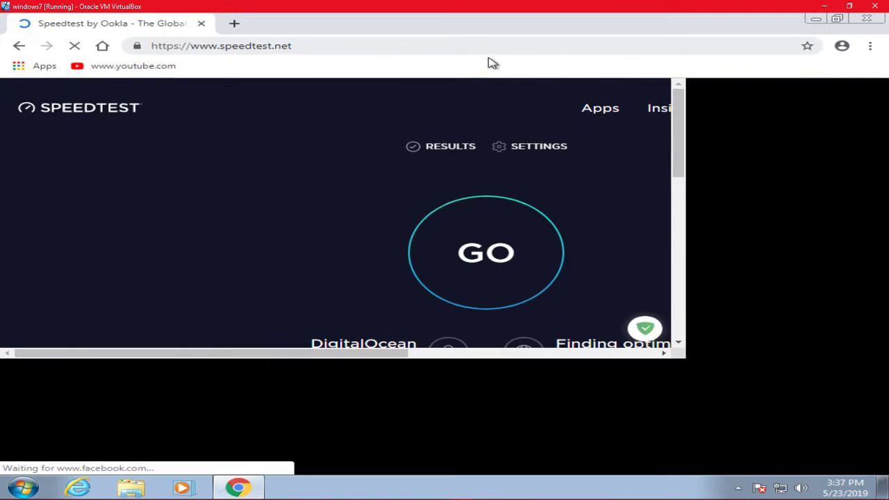
click(472, 272)
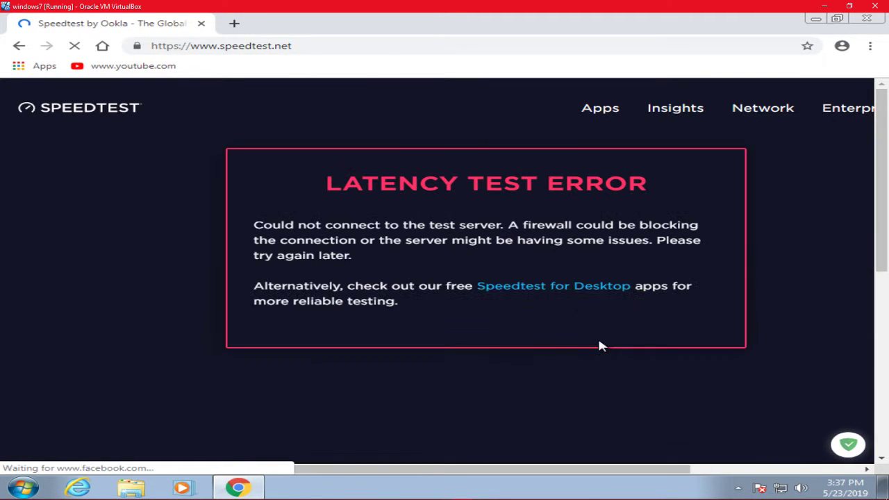
click(75, 46)
click(202, 23)
Relaunch Google Chrome from the desktop and load fast.com
drag(321, 128, 181, 322)
click(30, 91)
double_click(29, 90)
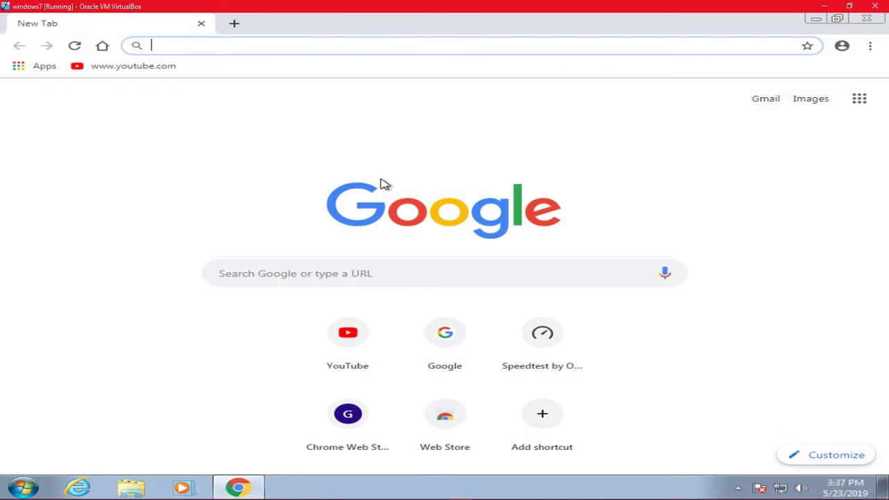
text(fa)
key(BackSpace)
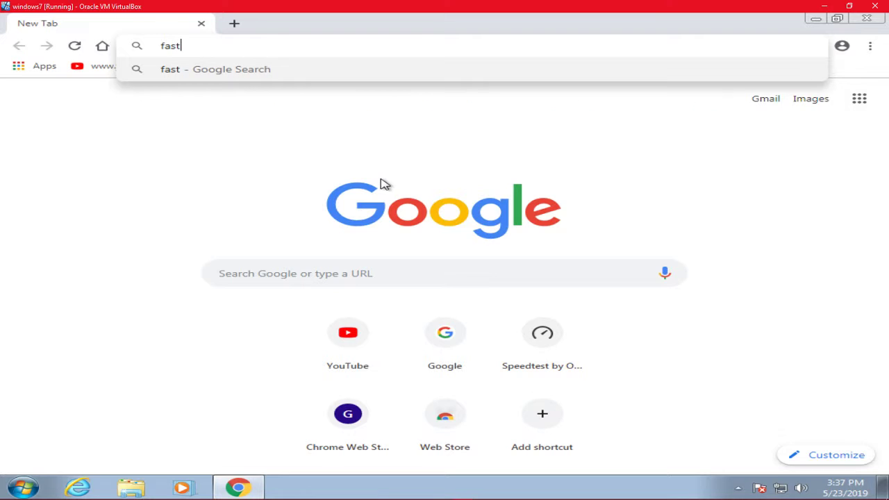
text(.co)
key(Return)
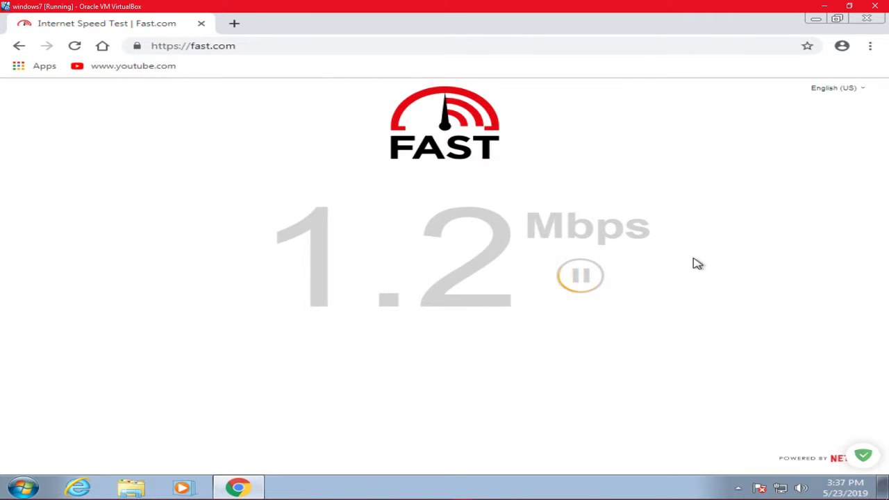
Examine the Fast.com download speed and show the detailed latency and upload results
drag(650, 221, 730, 236)
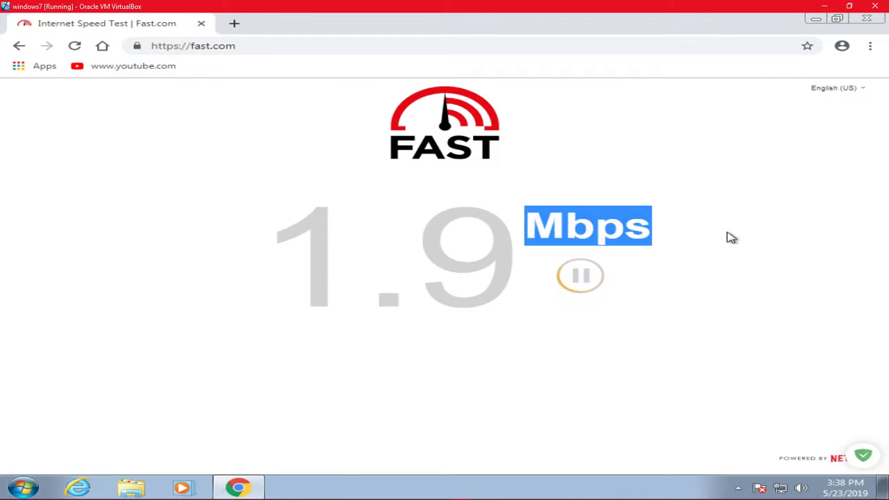
drag(530, 222, 646, 226)
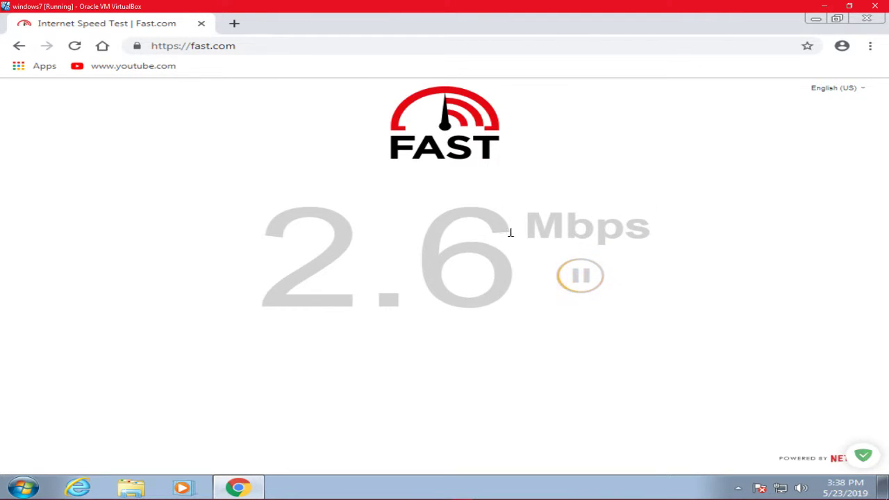
double_click(513, 233)
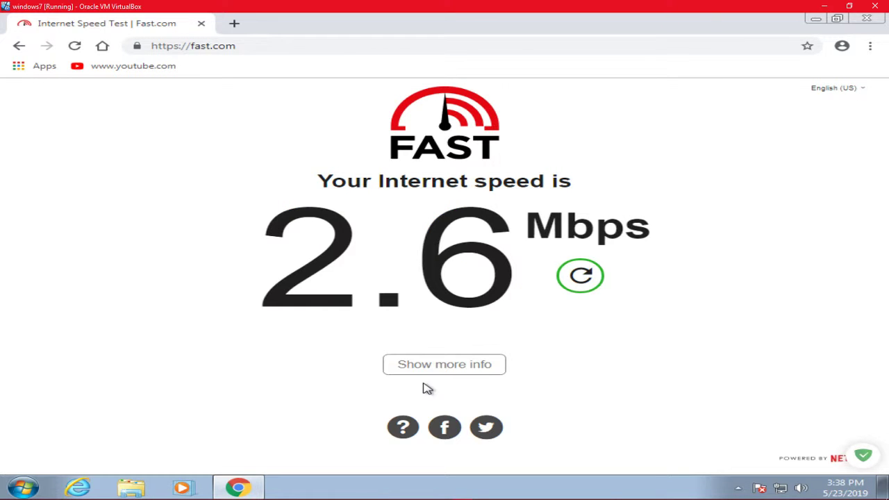
click(458, 364)
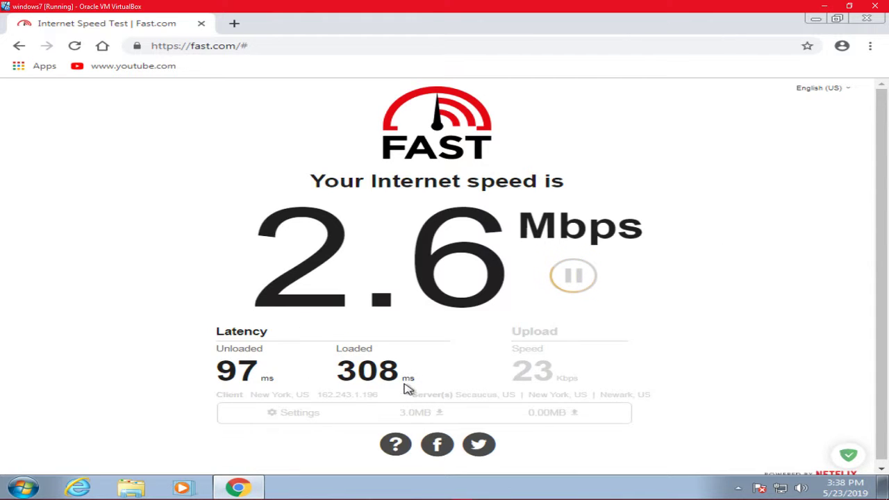
triple_click(433, 371)
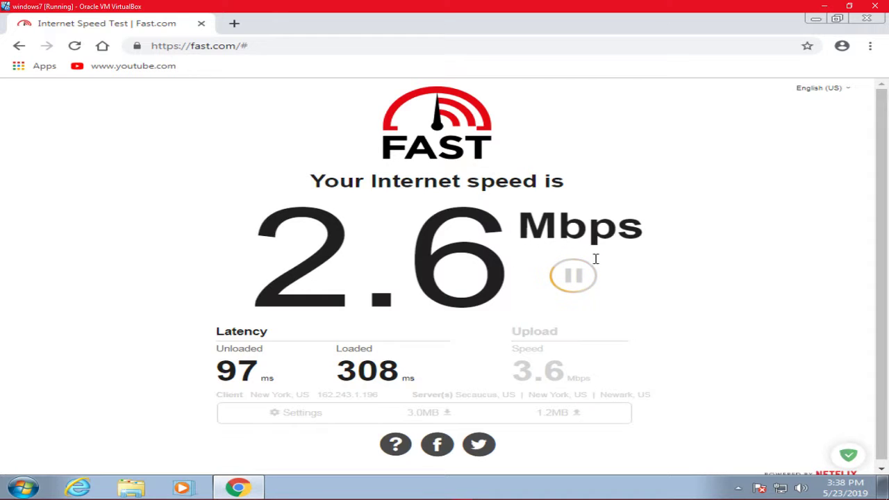
drag(695, 251, 254, 243)
click(613, 364)
Close the Fast.com tab in Chrome and refresh the desktop
click(201, 25)
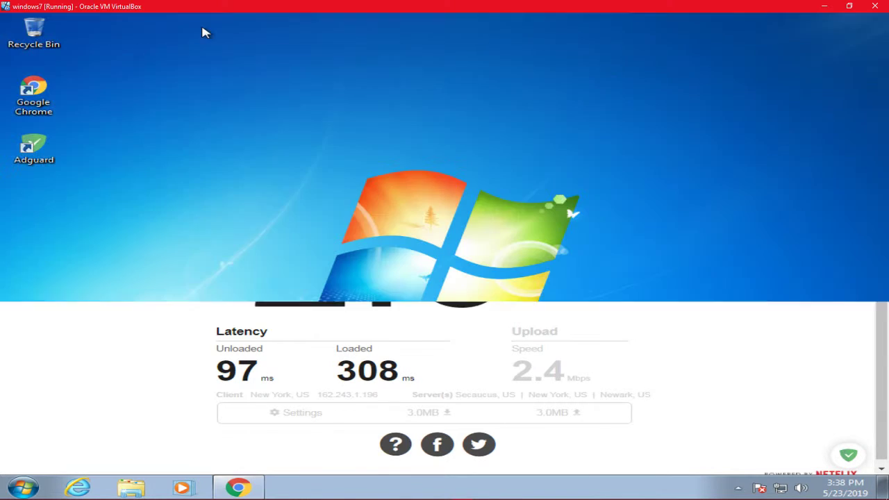
right_click(225, 71)
click(250, 106)
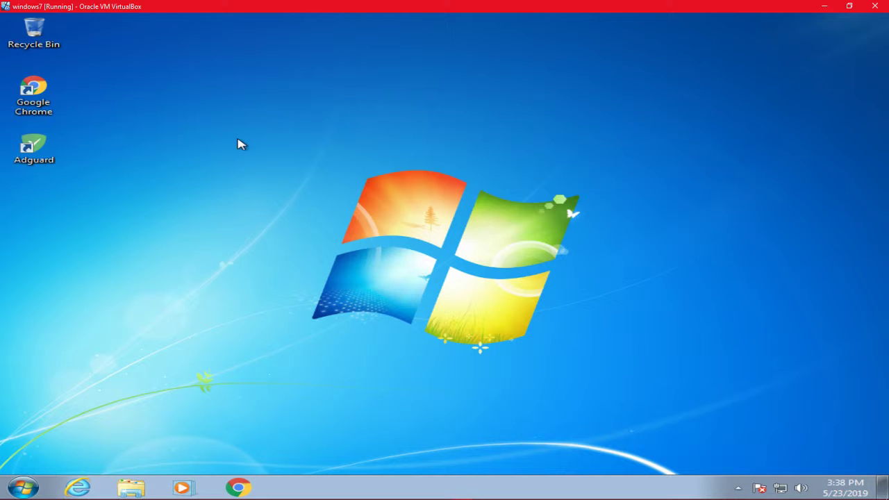
Open Control Panel maximized and bring up the system sound scheme settings under Hardware and Sound
click(23, 487)
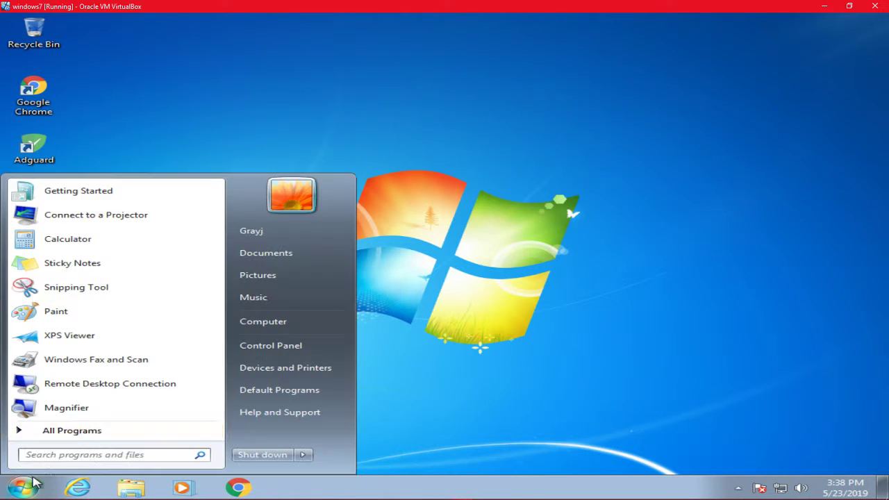
click(303, 357)
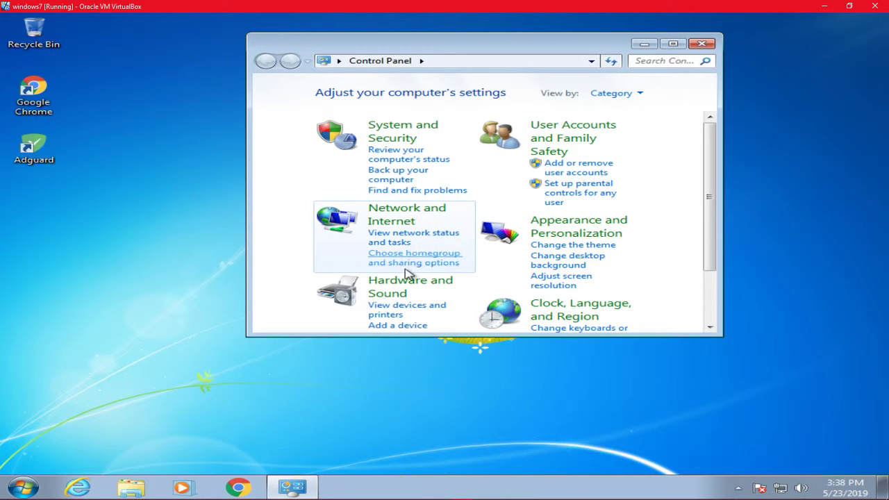
click(673, 43)
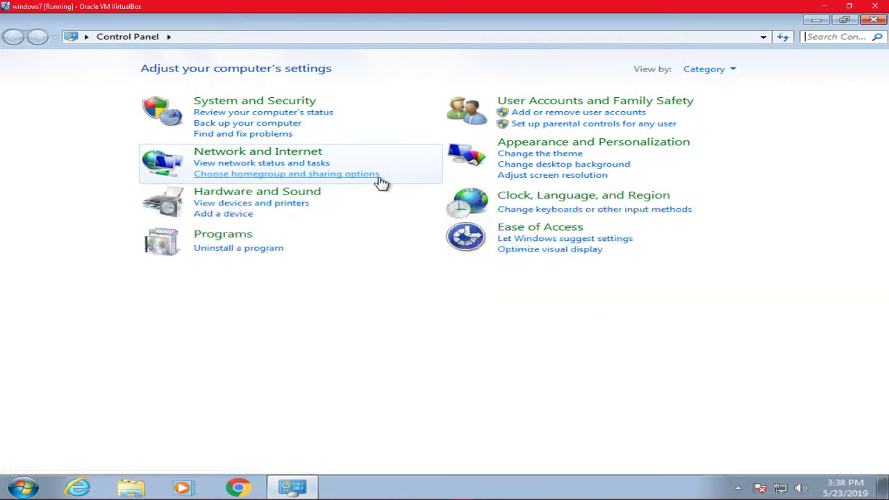
click(274, 193)
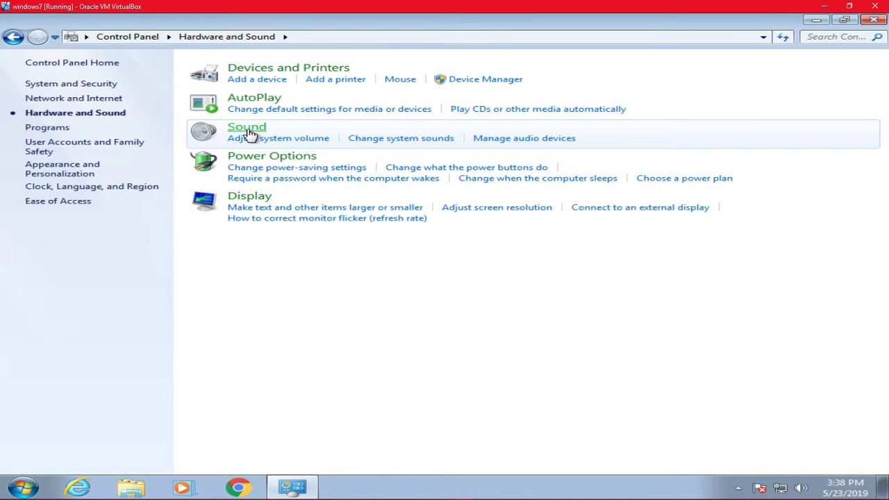
click(248, 128)
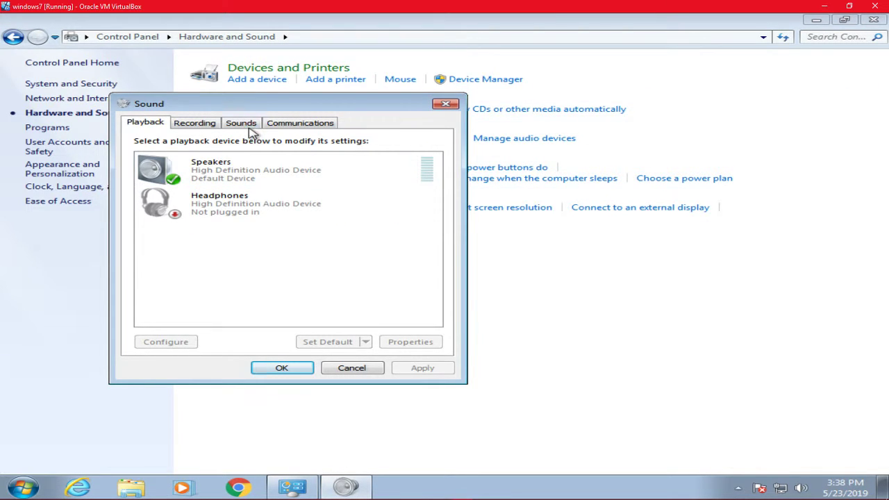
click(243, 124)
Test the sounds for the Asterisk, Critical Battery Alarm, Critical Stop and Default Beep program events
click(202, 252)
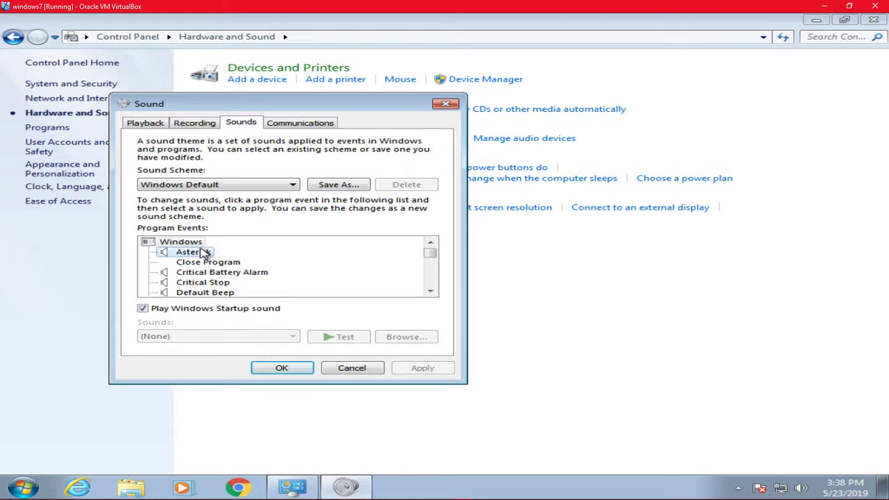
click(324, 336)
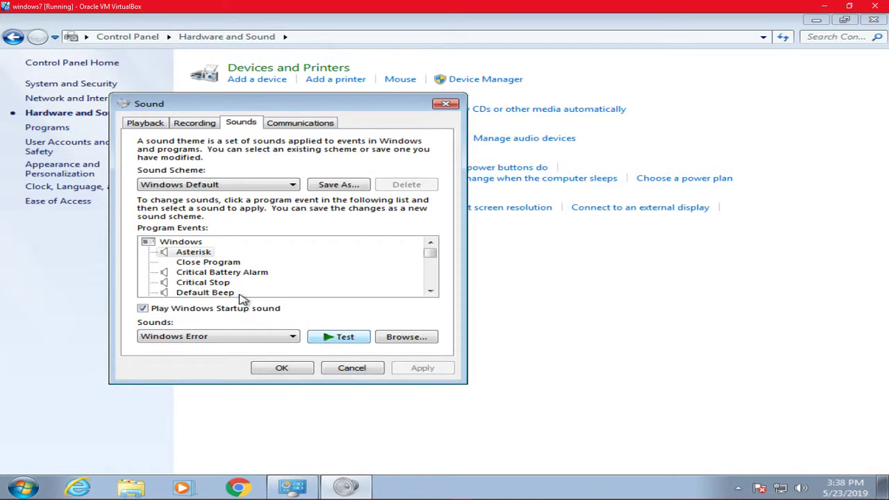
click(228, 273)
click(325, 336)
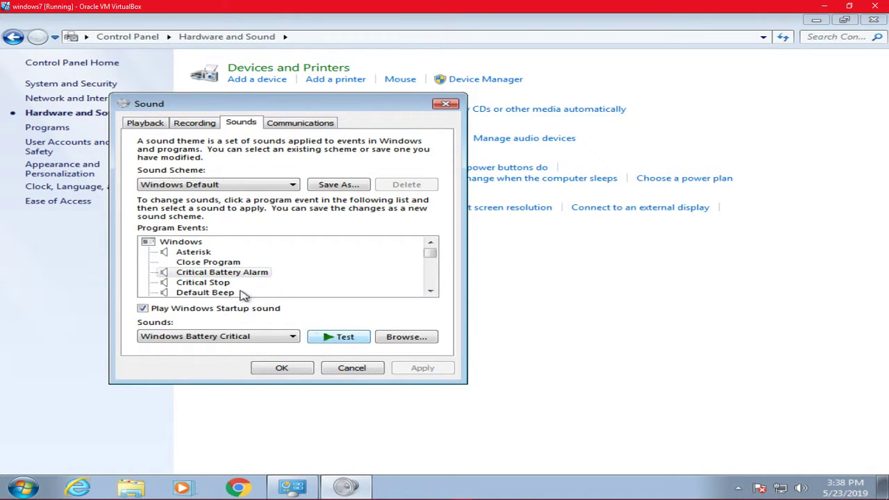
click(216, 284)
click(332, 339)
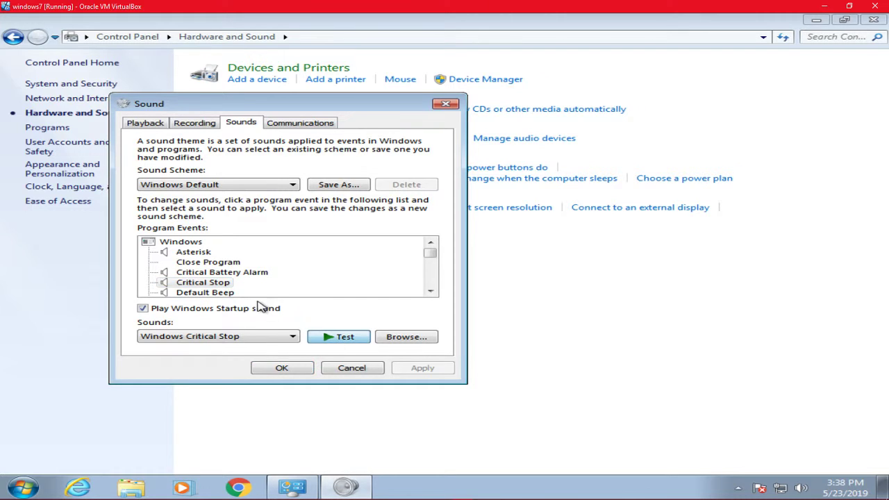
click(246, 293)
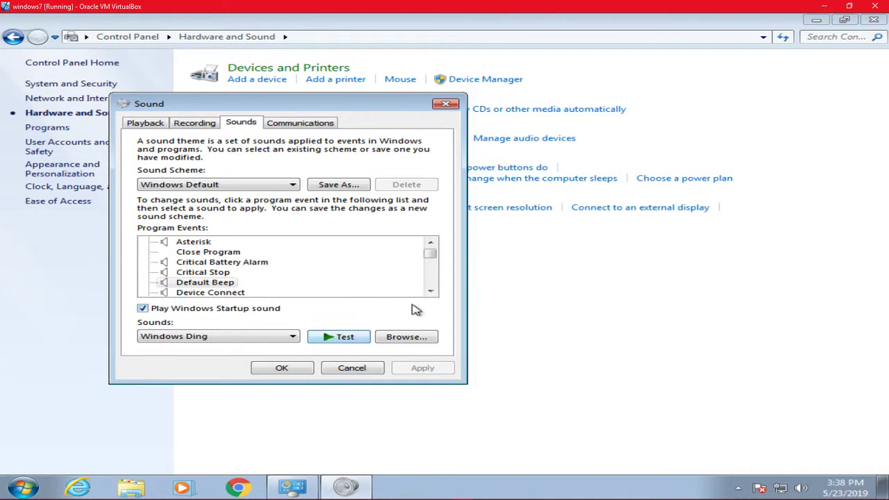
Play the Critical Stop and Critical Battery Alarm event sounds again
click(236, 273)
click(331, 336)
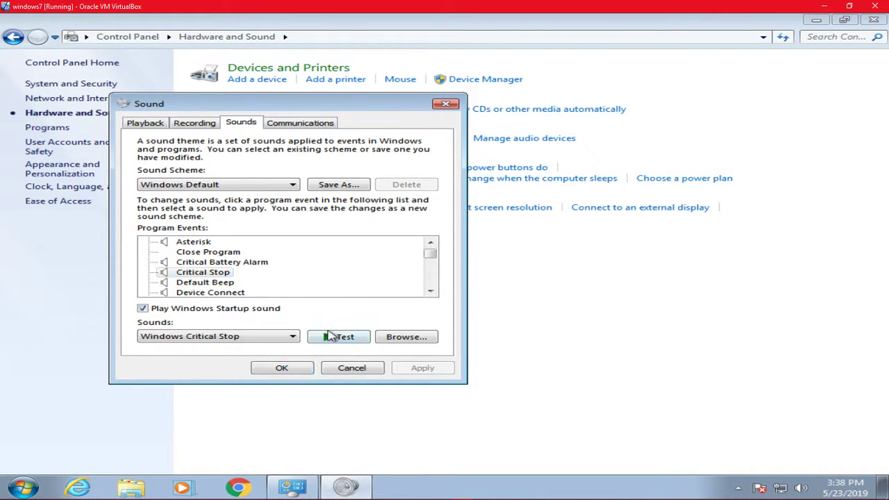
click(225, 263)
click(332, 337)
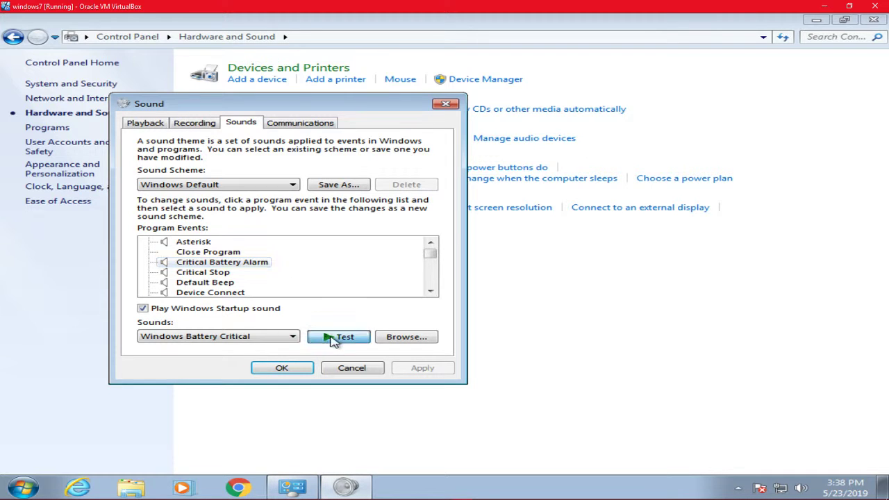
Test the sounds for the Default Beep and Device Connect program events
click(431, 292)
click(431, 291)
click(430, 291)
click(430, 291)
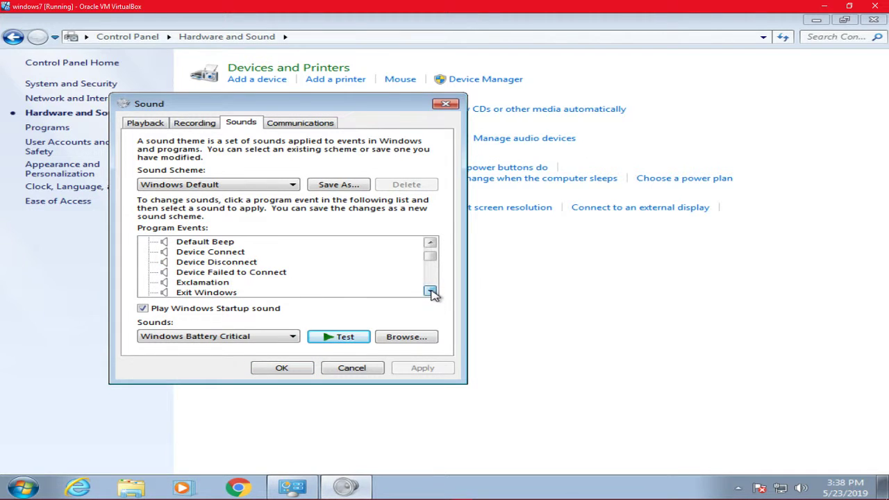
click(230, 244)
click(332, 337)
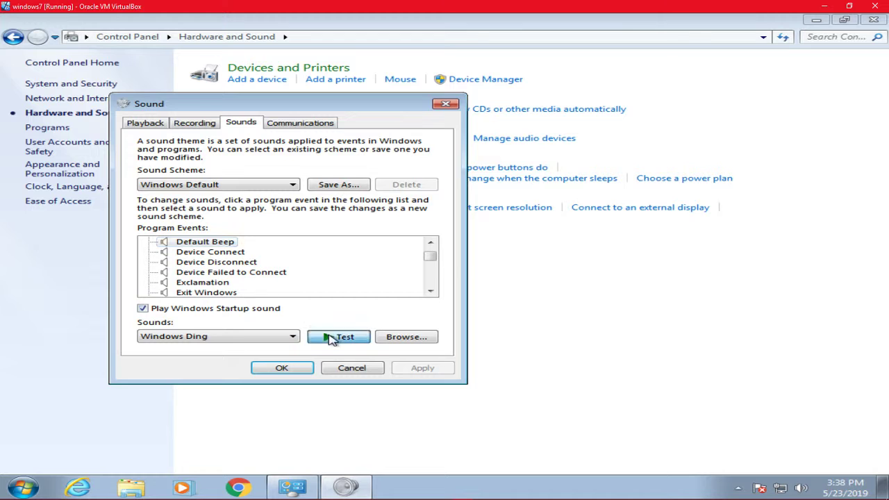
click(233, 253)
click(331, 339)
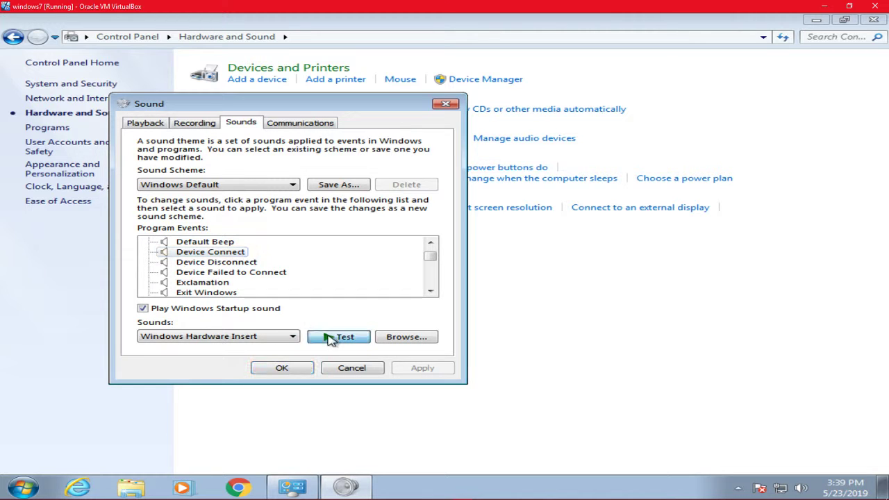
Check the sounds assigned to the Device Disconnect and Device Failed to Connect program events
click(234, 263)
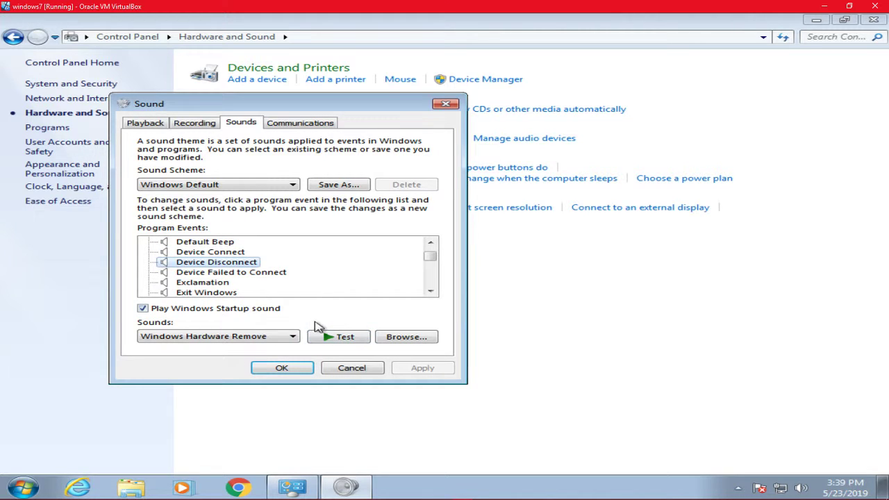
click(283, 272)
click(339, 337)
click(430, 291)
click(430, 291)
click(430, 291)
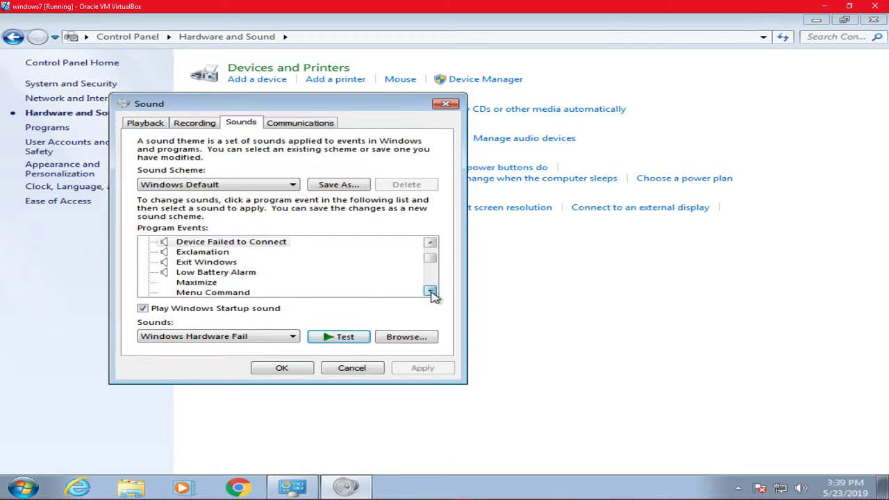
click(319, 332)
Test the sounds for the Exclamation, Exit Windows and Low Battery Alarm program events
click(208, 253)
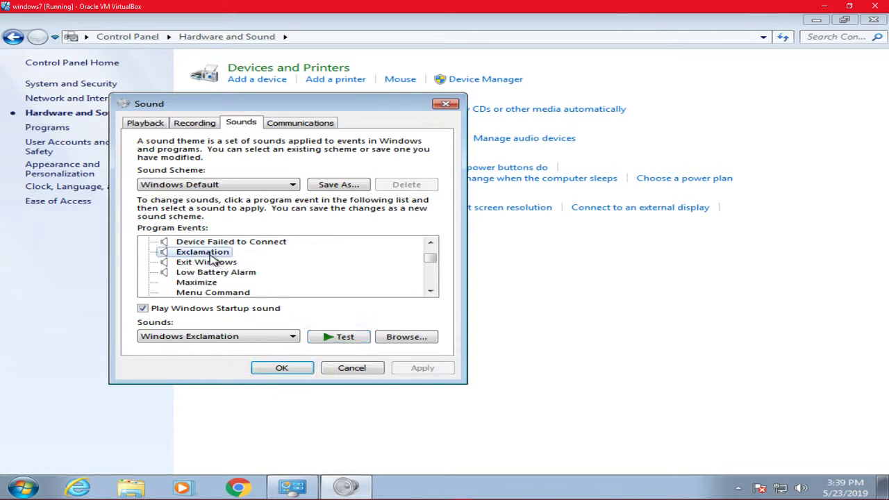
click(314, 333)
click(207, 263)
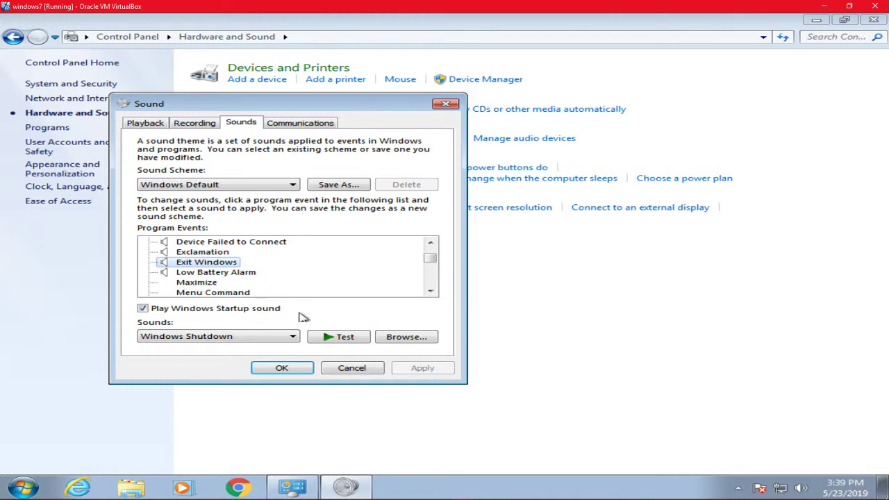
click(333, 338)
click(231, 273)
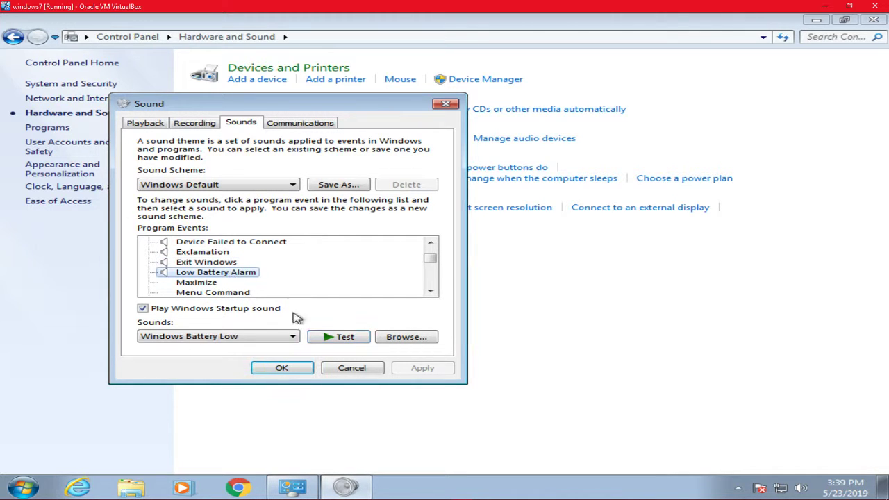
click(337, 338)
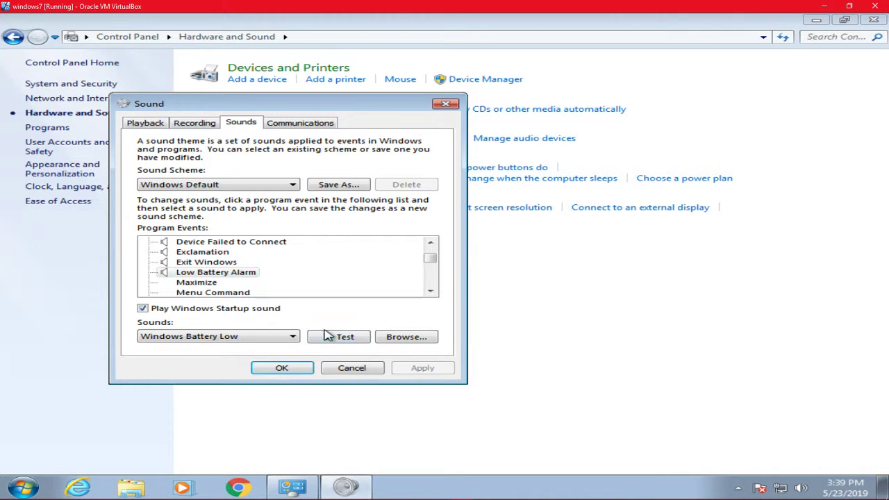
Test the sounds for the New Fax Notification and New Mail Notification program events
click(430, 291)
click(430, 291)
click(430, 291)
click(430, 291)
click(430, 291)
click(430, 291)
click(430, 292)
click(430, 291)
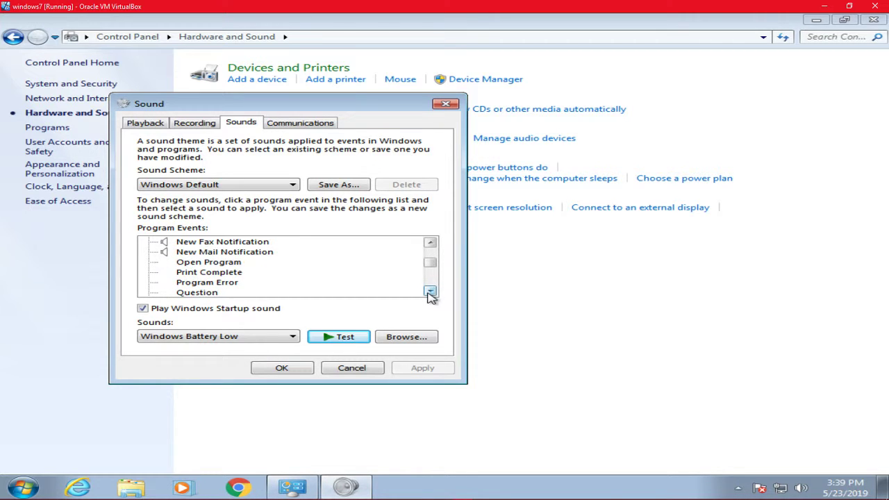
click(270, 243)
click(338, 337)
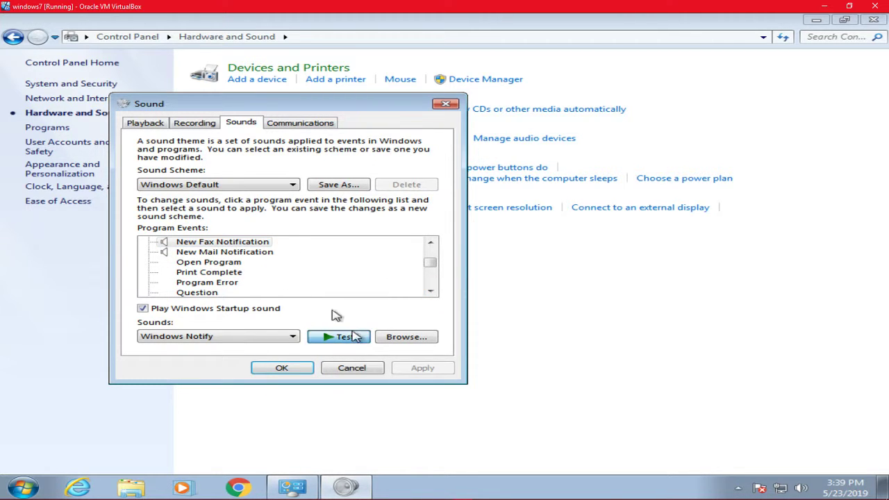
click(251, 254)
click(337, 336)
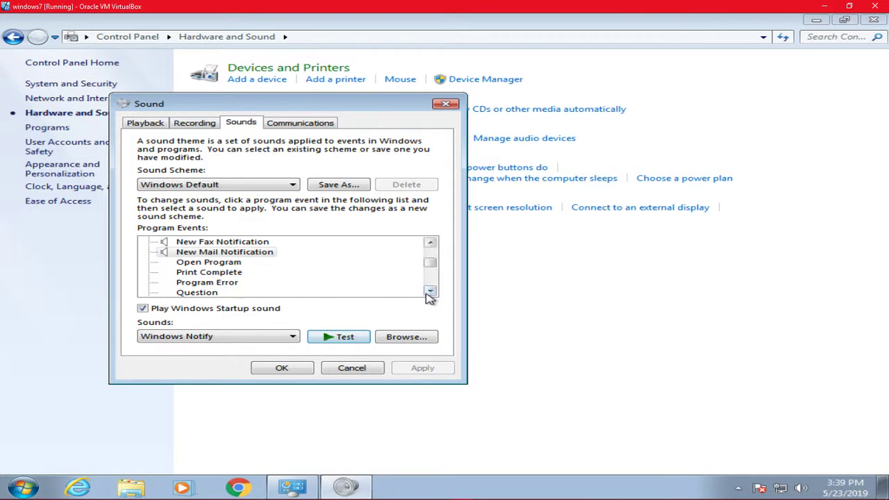
Test the sounds for the Windows Change Theme and System Notification program events
scroll(429, 294, down, 3)
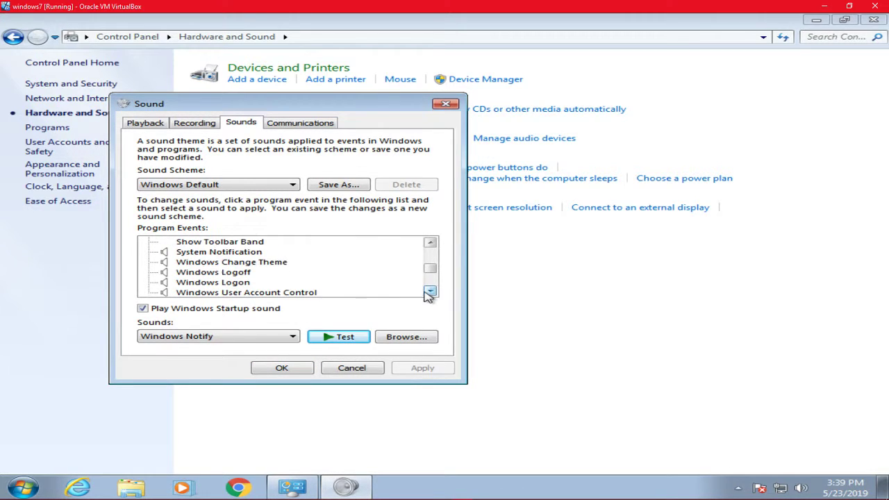
click(271, 263)
click(346, 337)
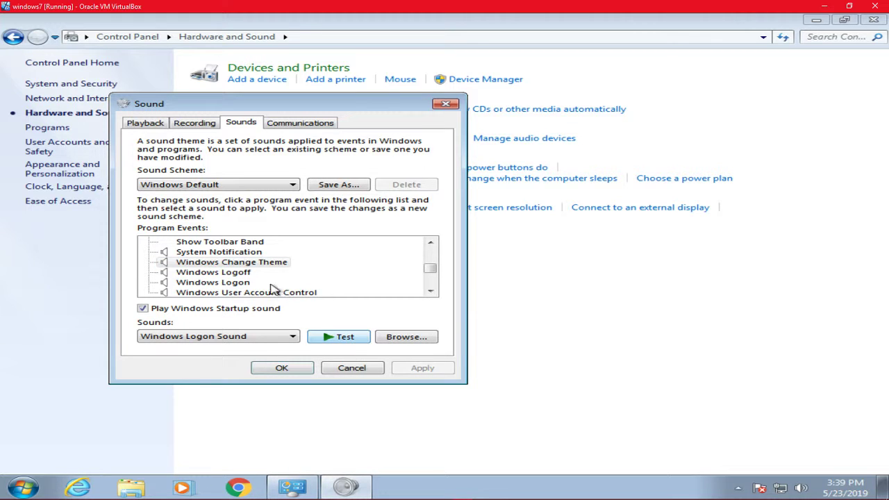
click(254, 253)
click(343, 337)
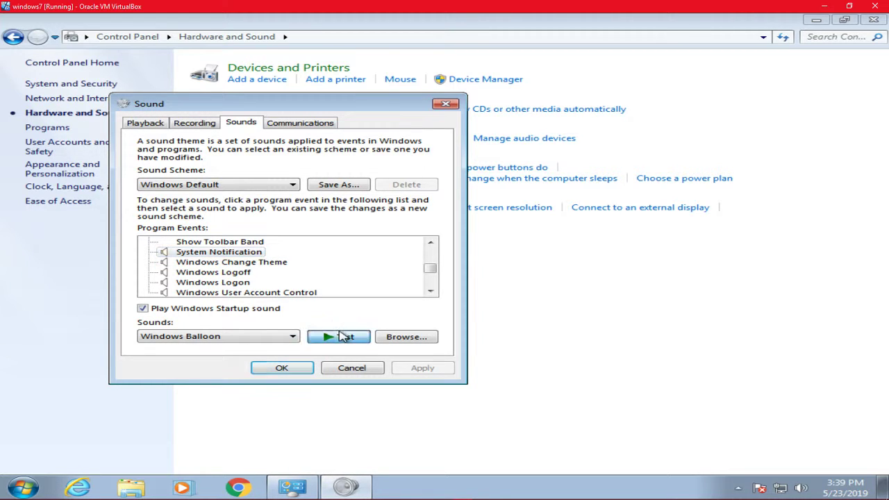
Test the sounds for the Windows Logon, Windows Logoff and Windows User Account Control program events
click(261, 285)
click(329, 337)
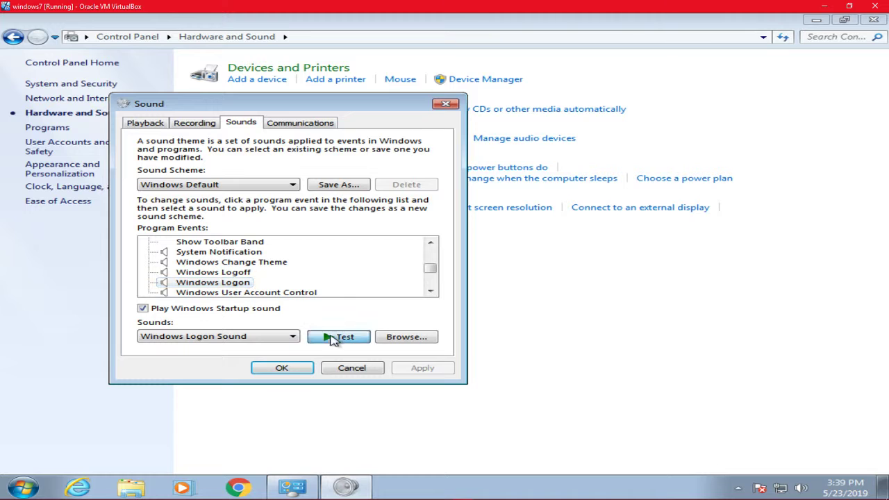
click(244, 274)
click(328, 336)
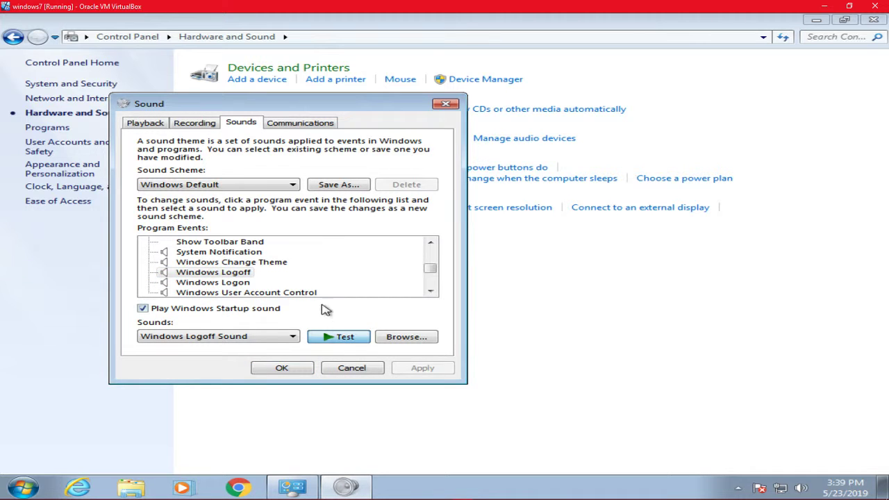
click(303, 293)
click(329, 336)
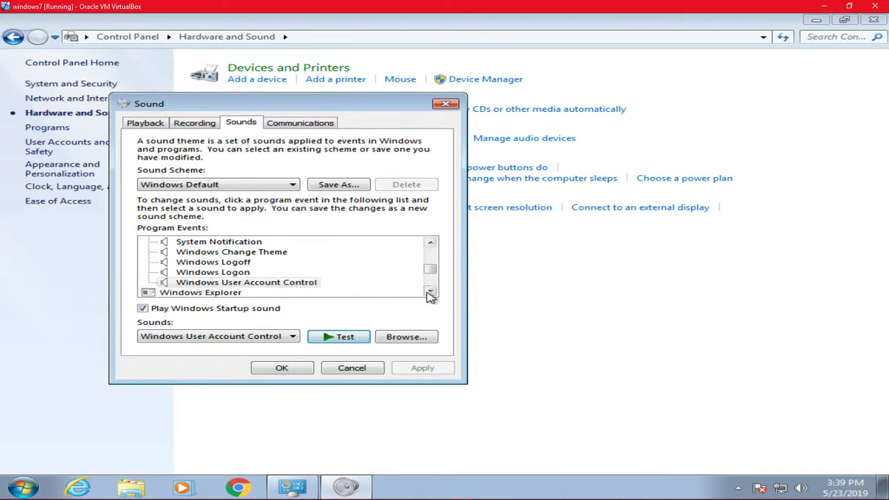
Test the Blocked Pop-up Window and Empty Recycle Bin sounds under the Windows Explorer events
drag(431, 293, 431, 294)
click(275, 251)
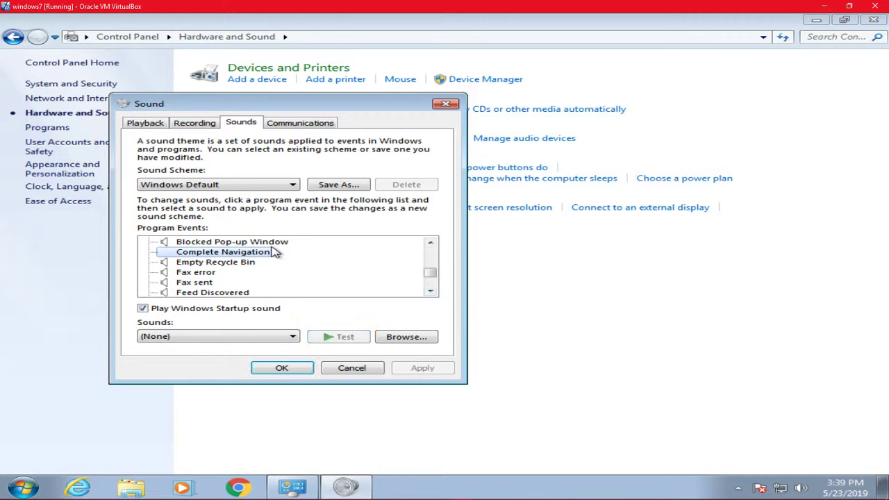
click(285, 241)
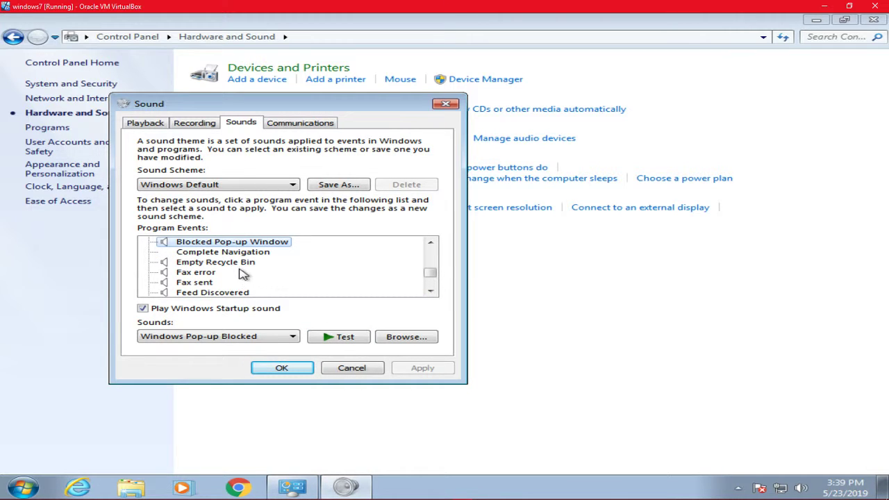
click(329, 335)
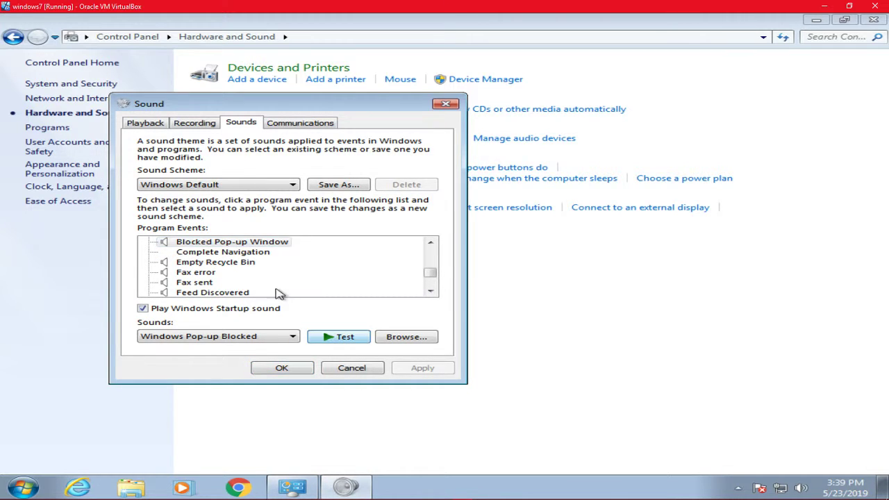
click(233, 269)
click(330, 337)
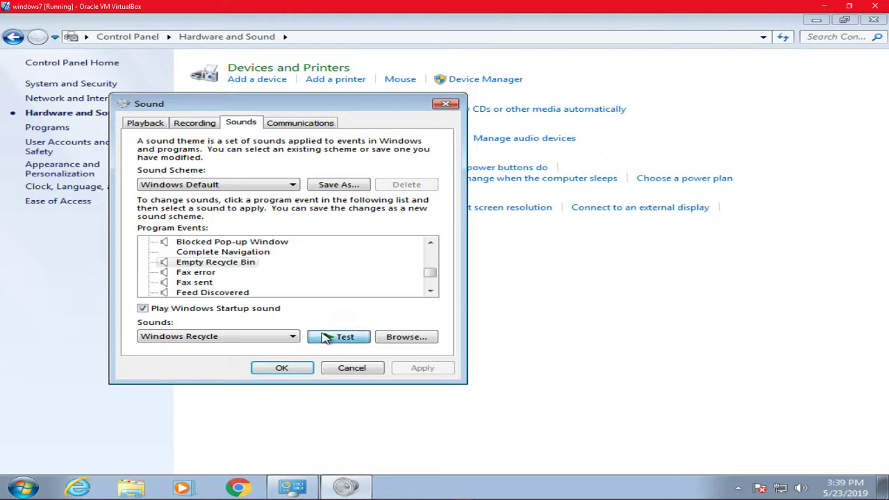
Check the sounds assigned to the Fax error and Fax sent events of Windows Explorer
click(212, 275)
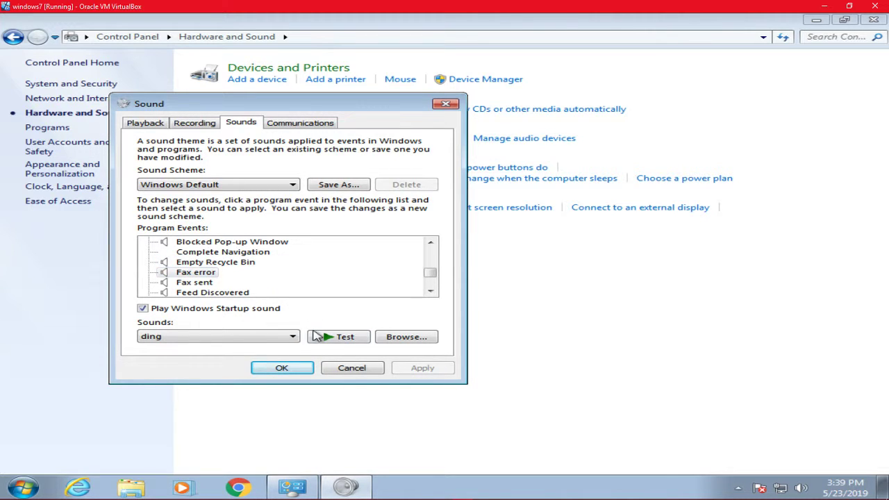
click(222, 293)
click(202, 282)
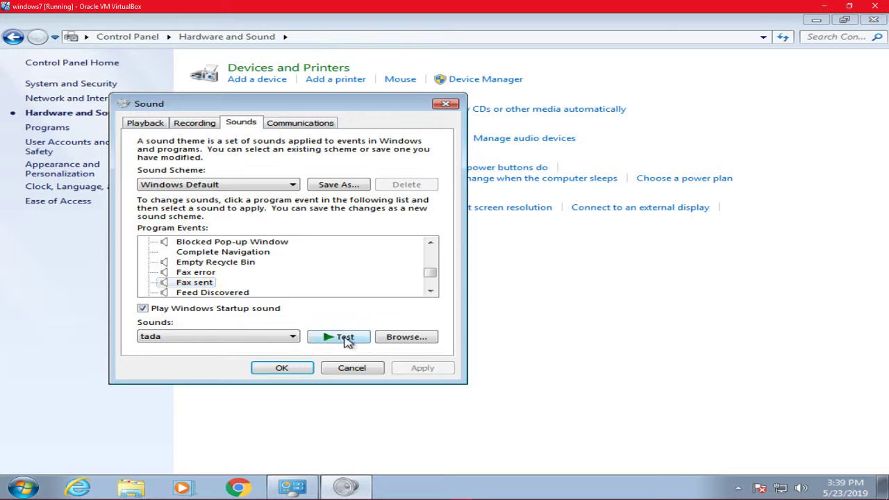
Test the Feed Discovered and Incoming call sounds under the Windows Explorer events
click(430, 291)
click(430, 291)
click(431, 291)
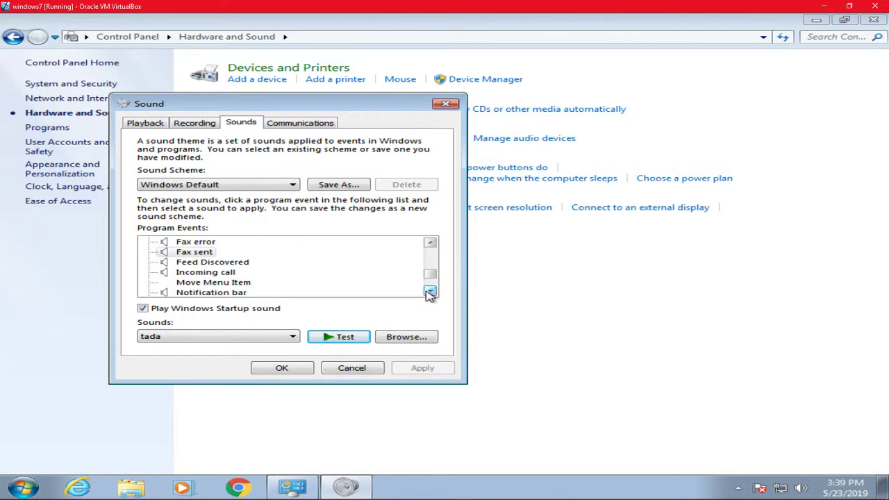
click(247, 264)
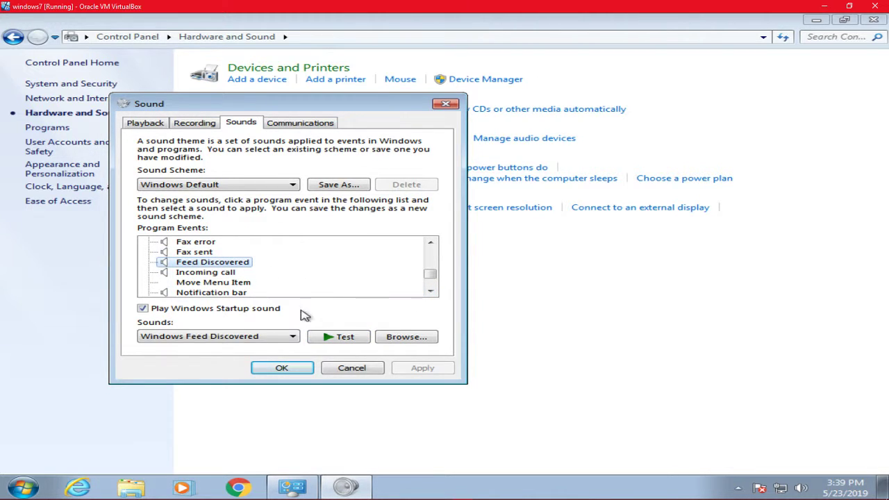
click(332, 337)
click(231, 275)
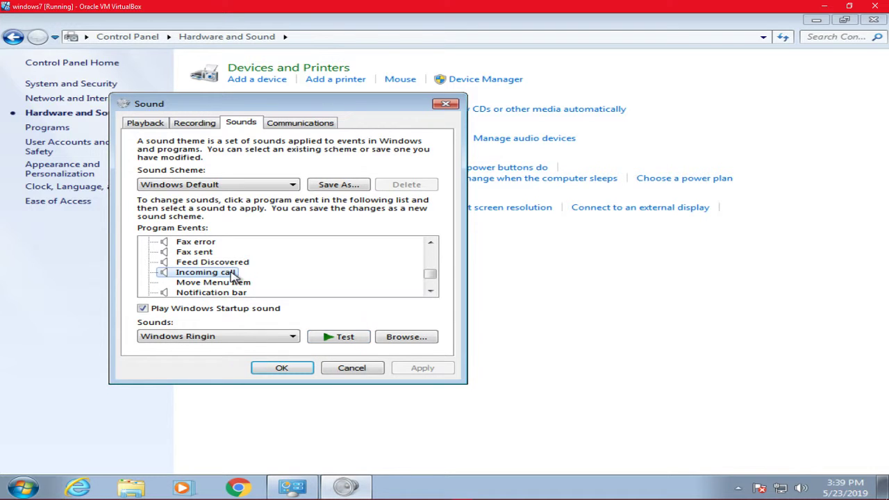
click(323, 334)
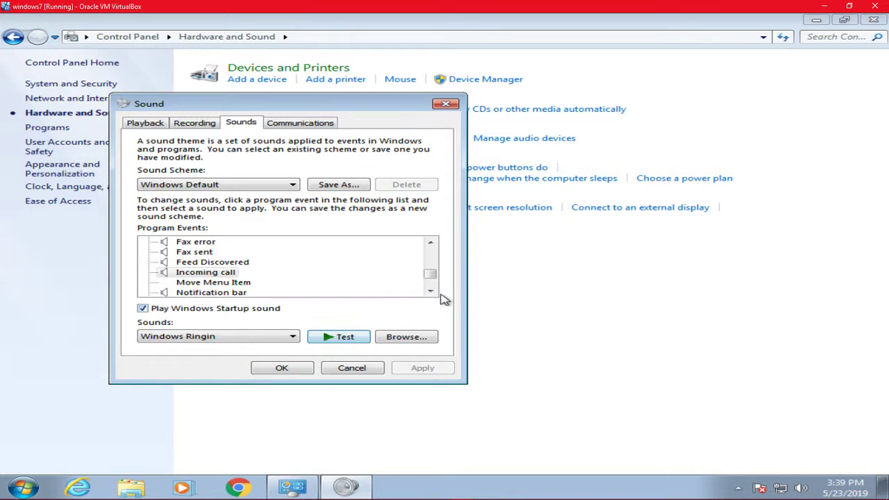
Test the Notification bar sound and the Disambiguation Numbers sound of Windows Speech Recognition
drag(431, 290, 432, 295)
click(238, 262)
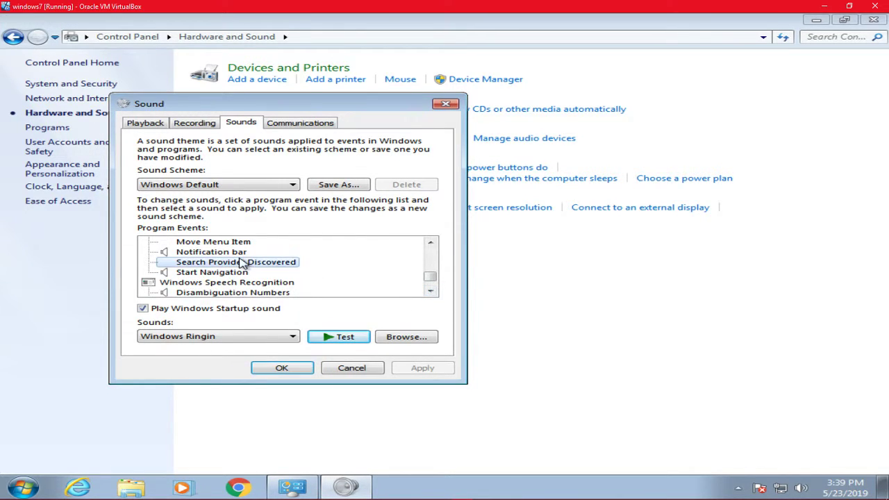
click(240, 252)
click(340, 337)
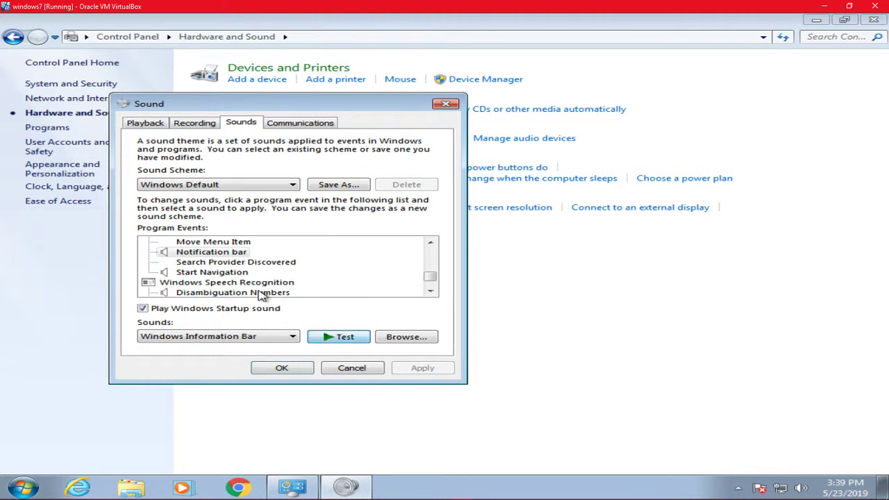
click(263, 293)
click(332, 337)
Test the Disambiguation Panel and Misrecognition sounds of Windows Speech Recognition
drag(429, 291, 429, 294)
click(261, 263)
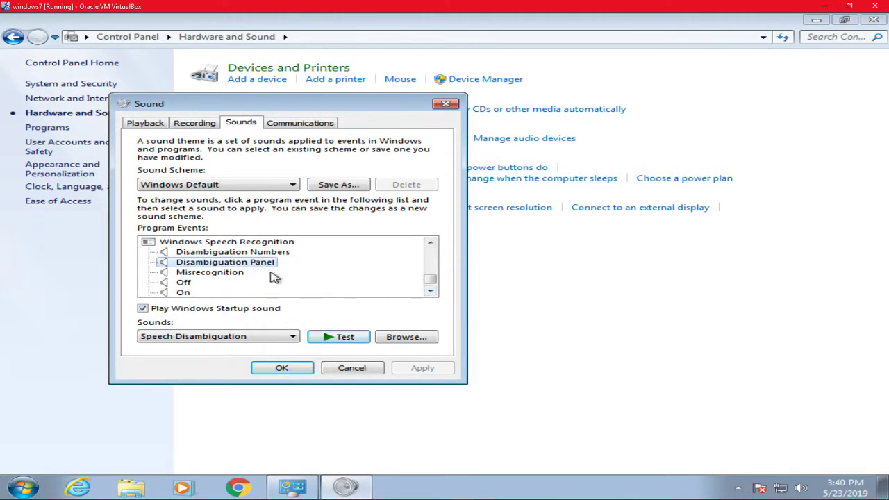
click(334, 336)
click(212, 273)
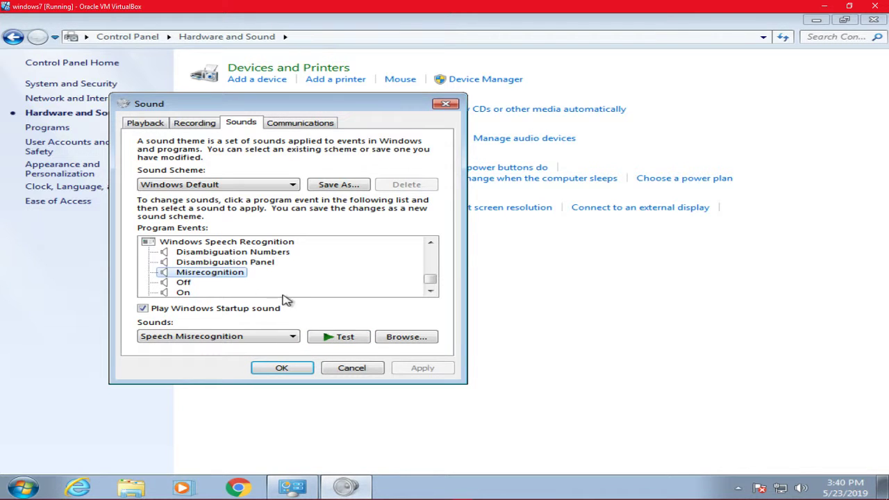
click(263, 262)
click(336, 336)
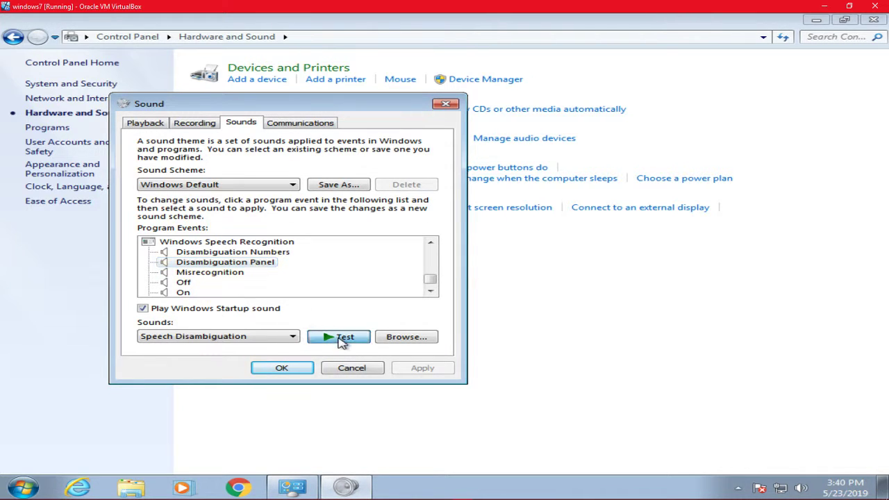
click(232, 274)
click(338, 337)
click(430, 291)
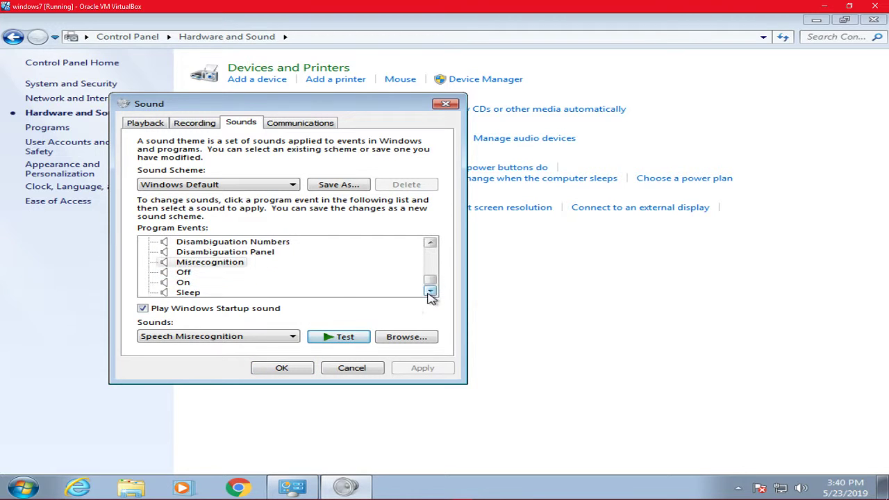
click(430, 290)
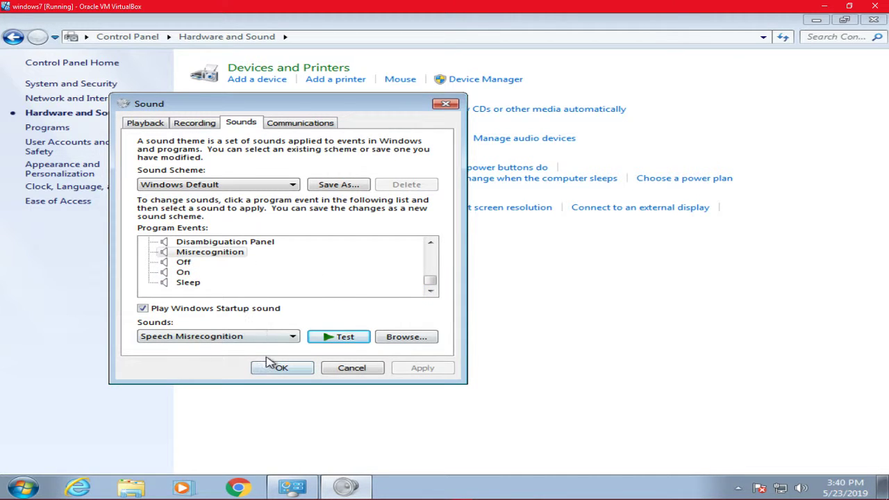
Cancel the Sound dialog and close the Hardware and Sound window
click(339, 367)
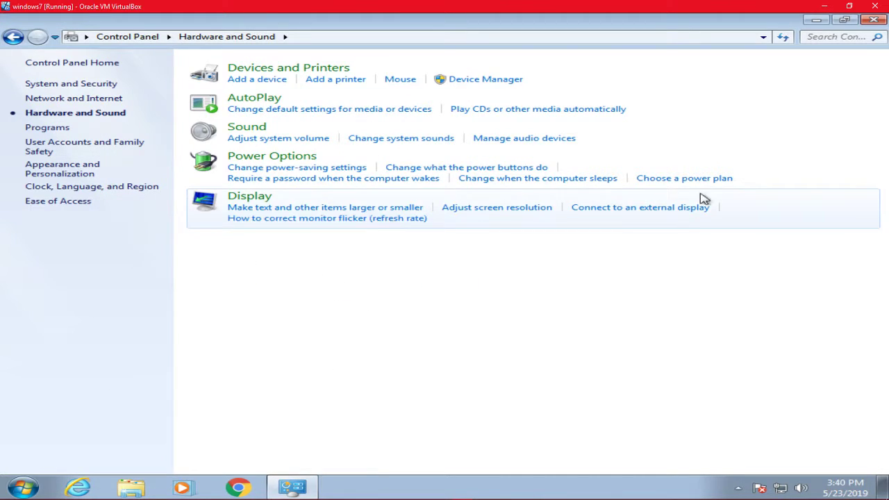
click(874, 20)
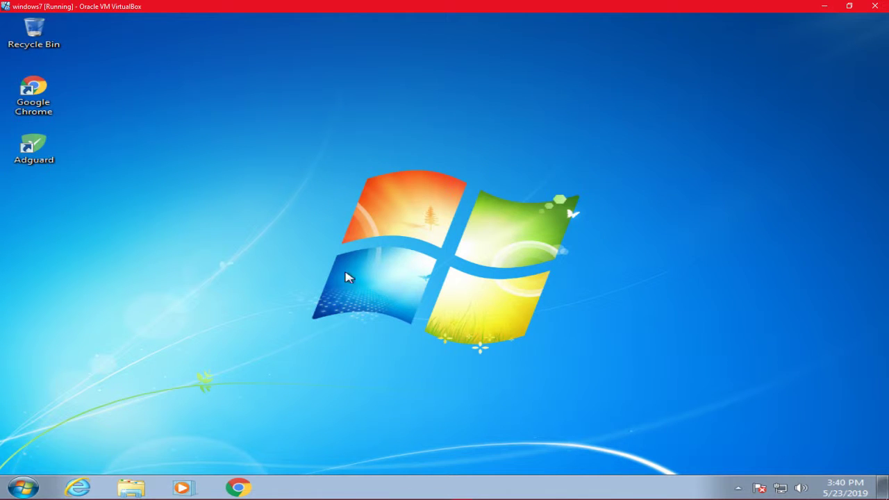
Launch Minesweeper from the Games folder and acknowledge the software rendering warning
click(37, 477)
click(69, 429)
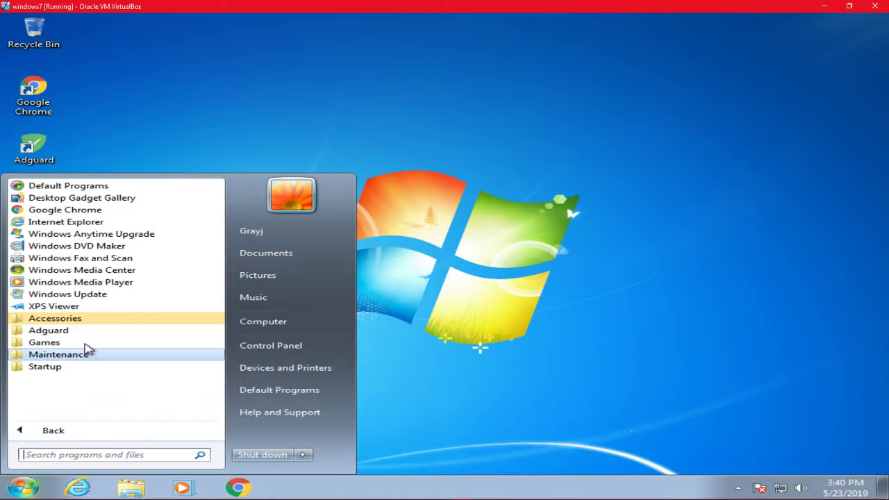
click(49, 344)
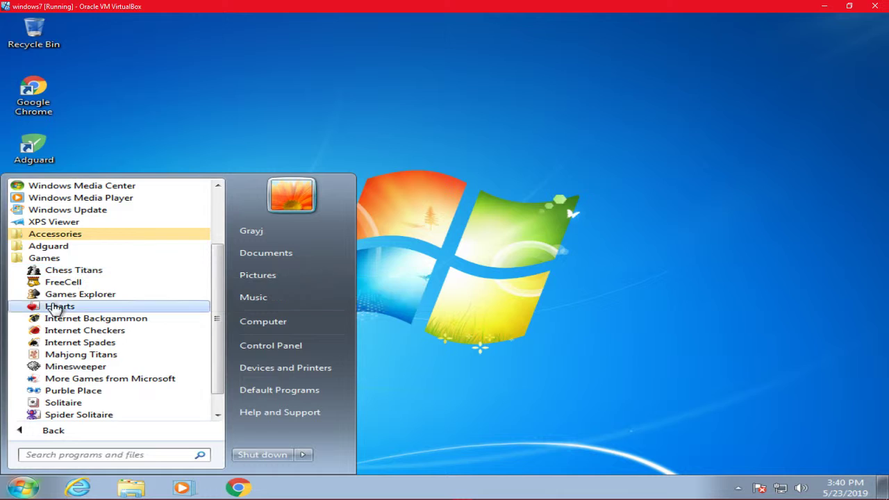
click(85, 373)
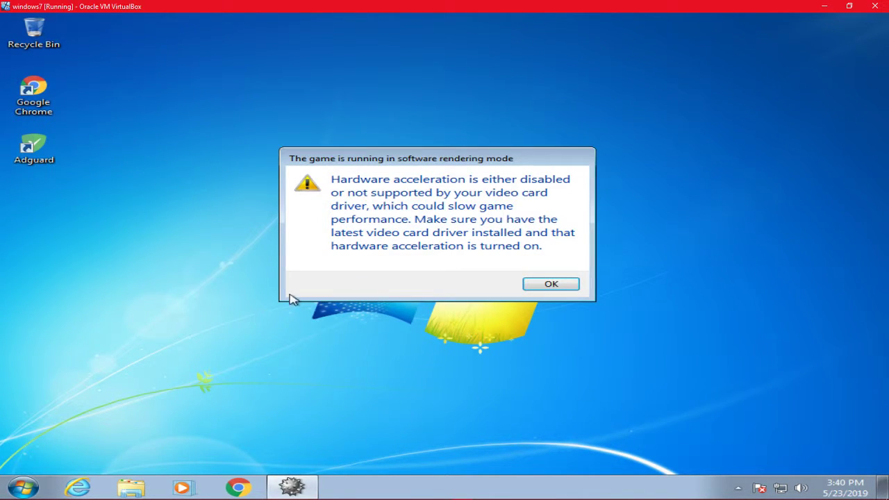
click(548, 286)
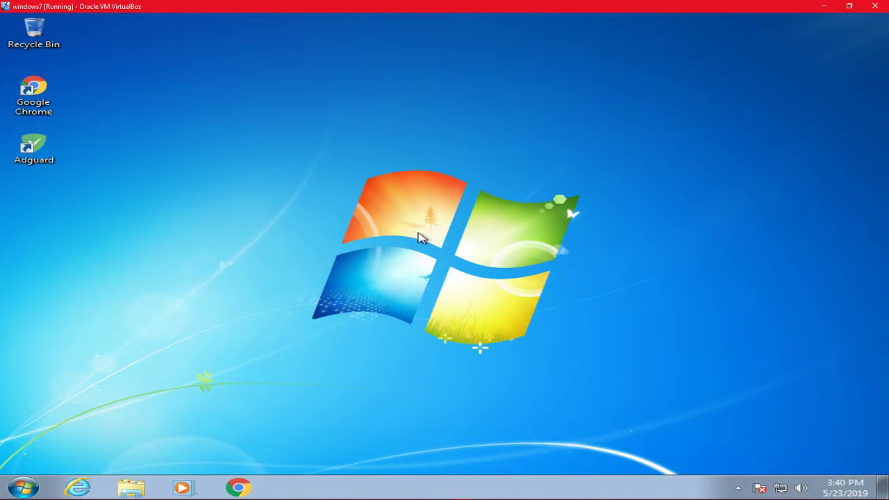
Reposition the Minesweeper window on the desktop and play a first game, beginning with the first tile of the first row
drag(503, 175, 391, 255)
click(403, 223)
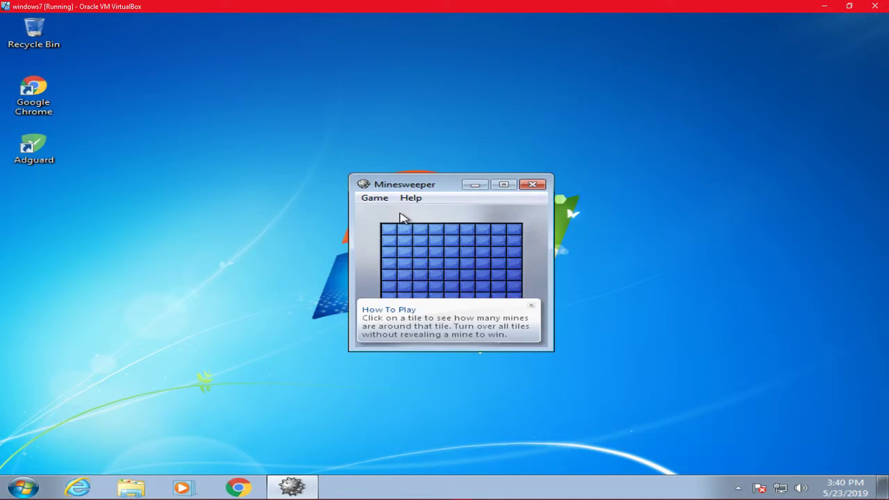
drag(415, 195, 354, 132)
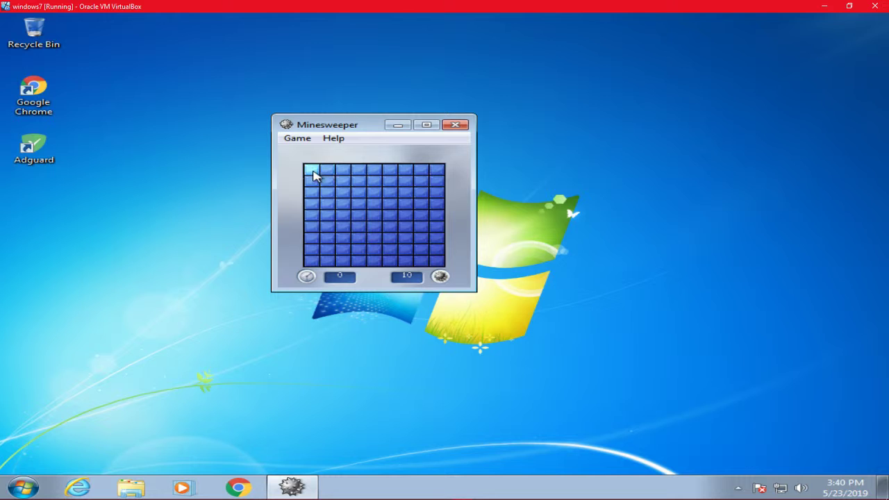
click(312, 173)
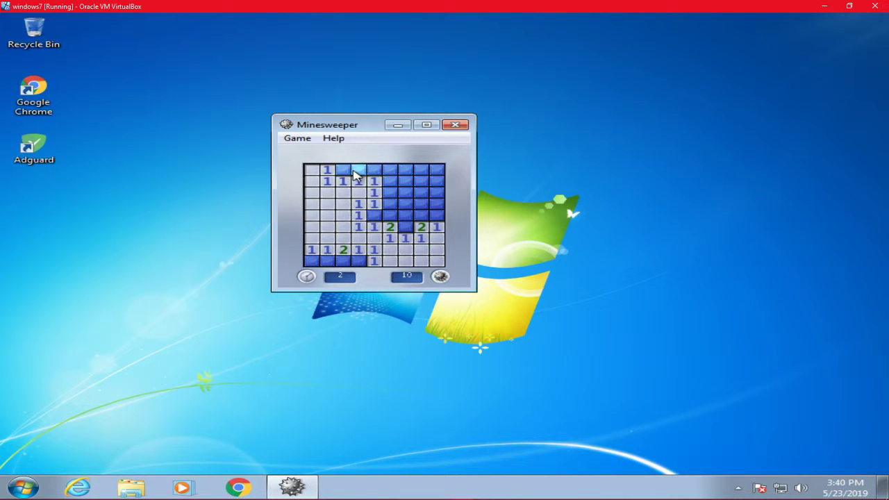
click(352, 177)
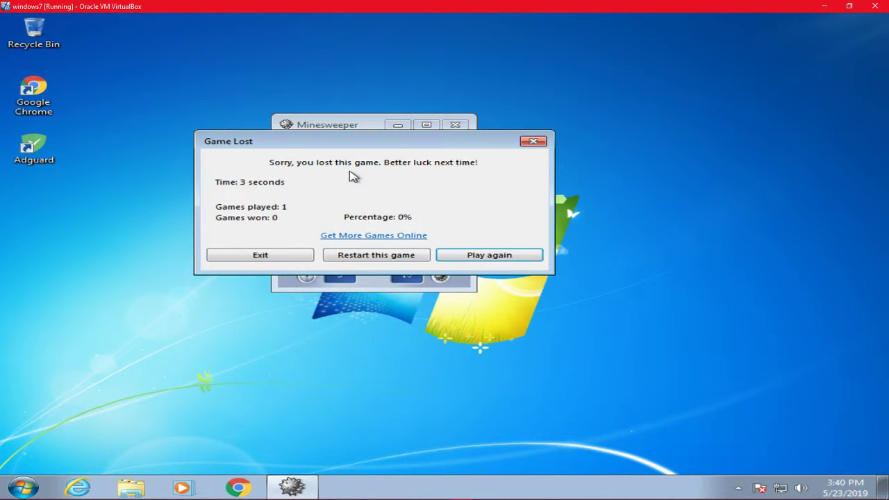
Play a second and a third Minesweeper game, uncovering tiles until each game ends
click(465, 255)
click(404, 227)
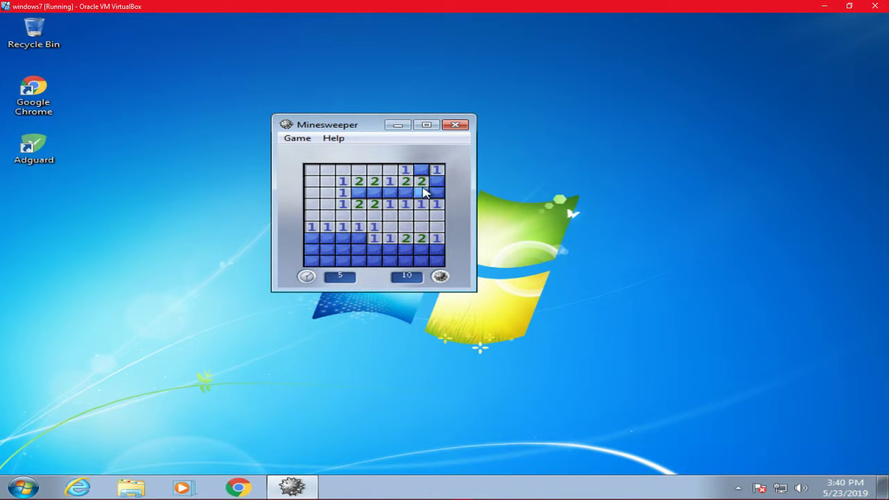
click(425, 193)
click(469, 255)
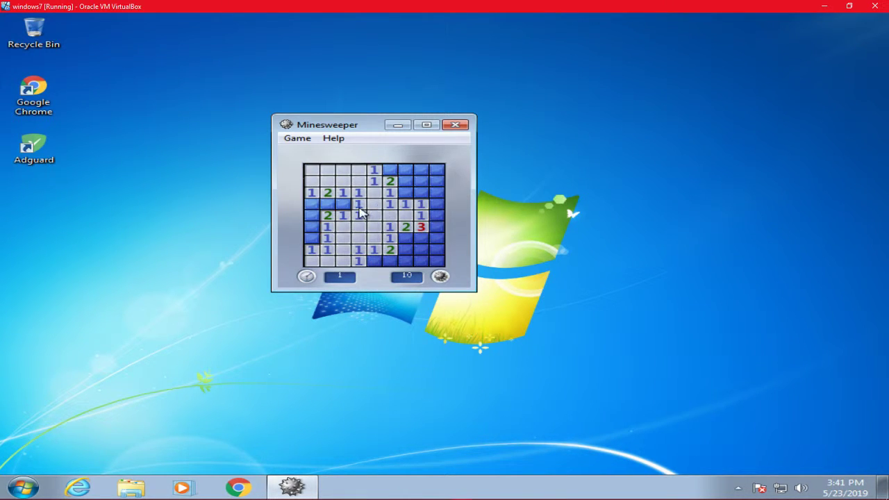
click(314, 208)
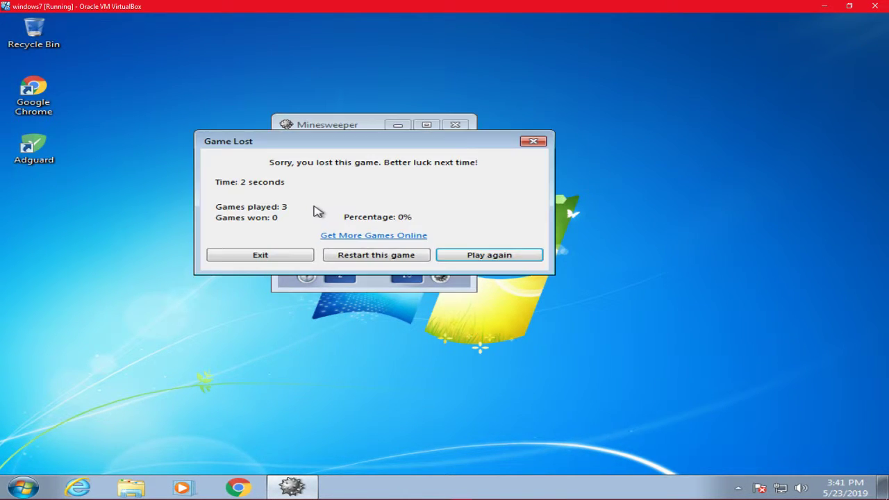
Start a fourth Minesweeper game and uncover tiles until it ends
click(465, 262)
click(371, 206)
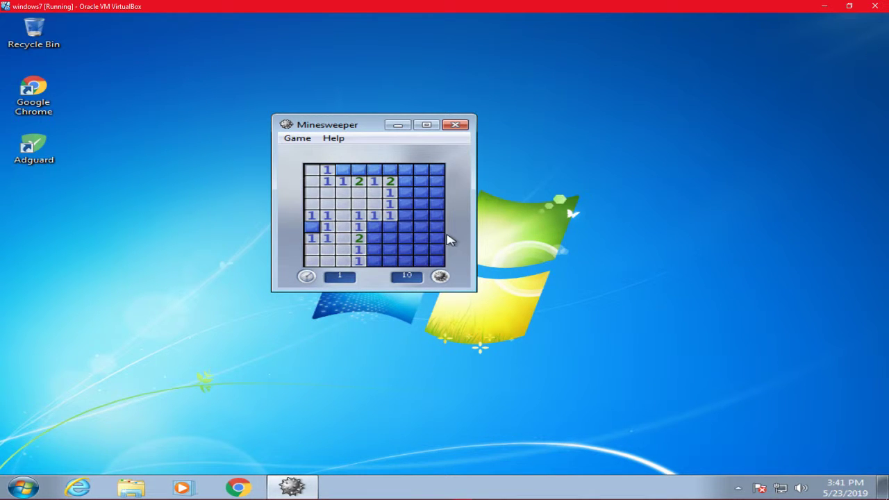
click(407, 226)
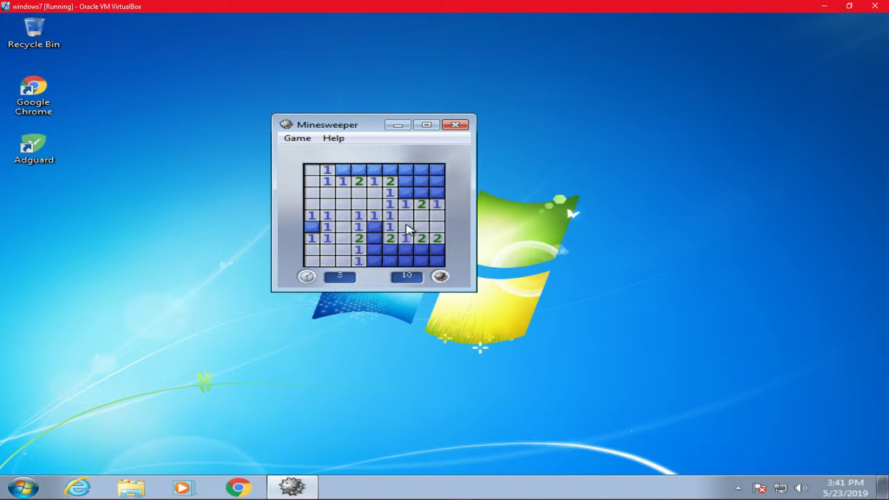
click(379, 258)
Play a fifth and a sixth Minesweeper game, opening each with a tile in the last row's corner
click(450, 257)
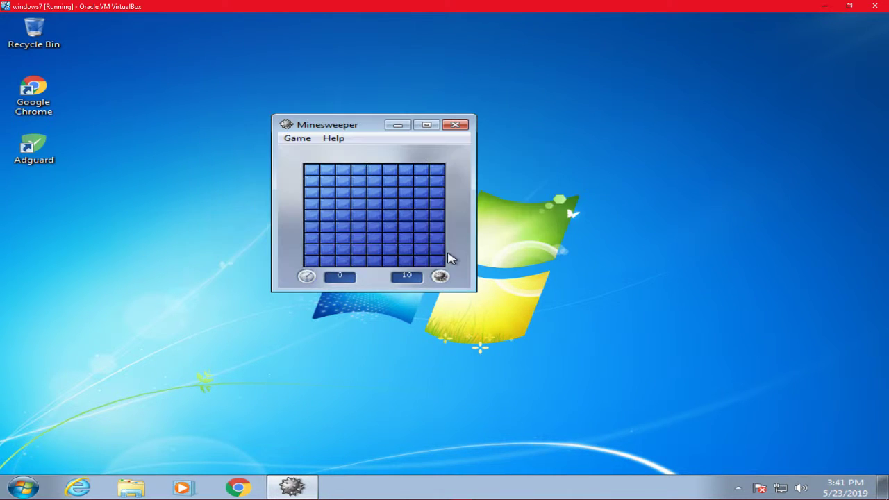
click(432, 262)
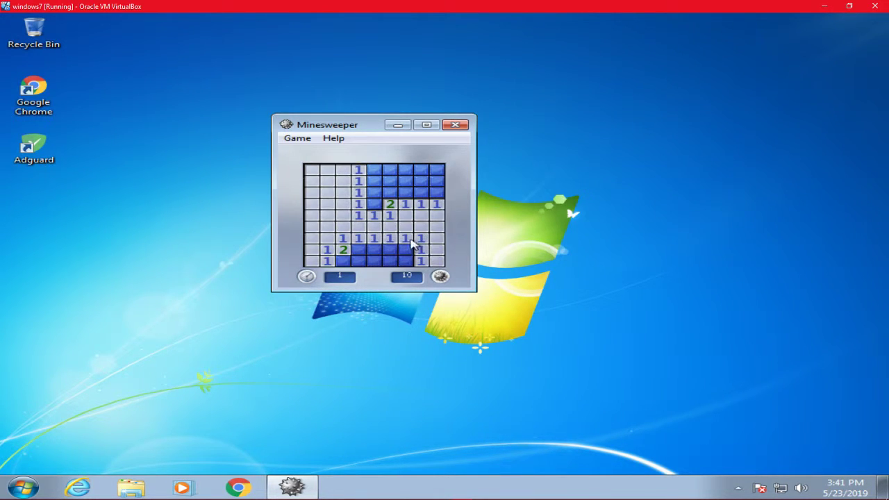
click(438, 175)
click(484, 251)
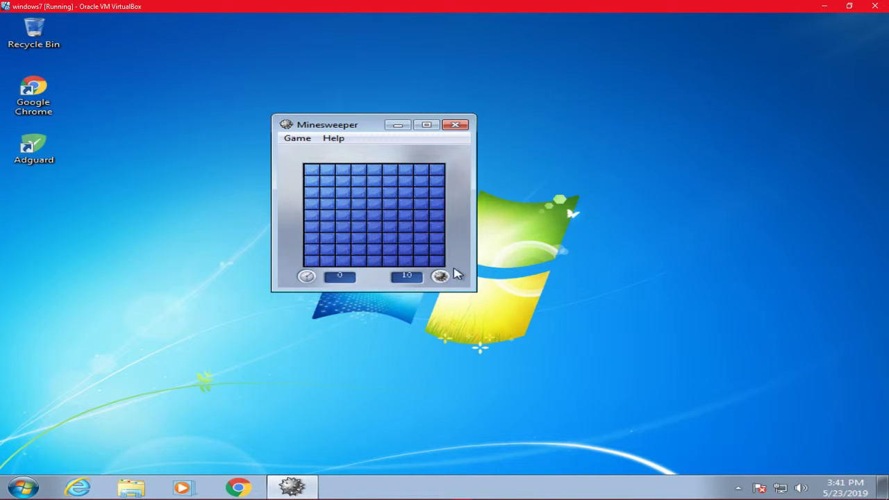
click(436, 261)
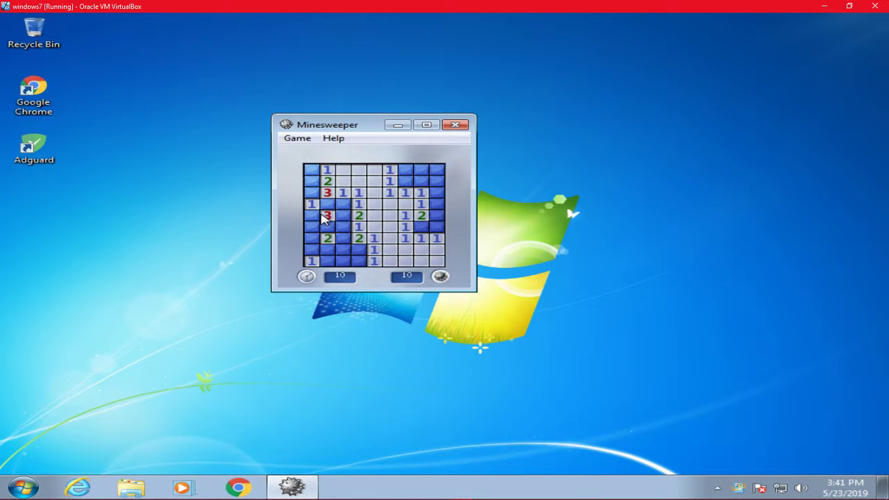
click(351, 230)
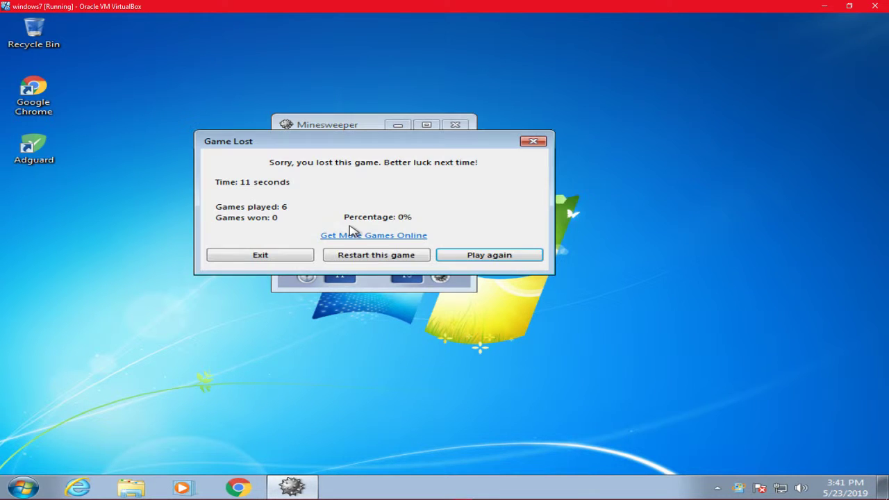
Restart the same Minesweeper game, dismiss the Restart Game tip and maximize the game window
click(396, 256)
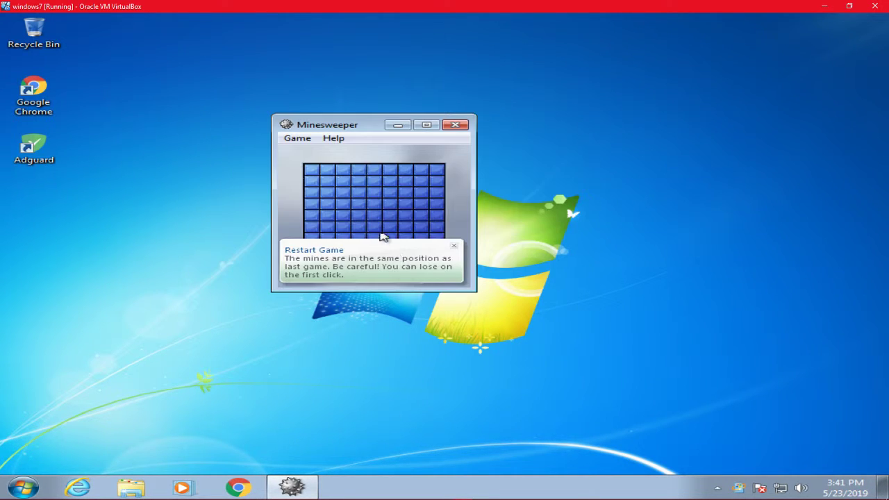
click(453, 245)
click(438, 125)
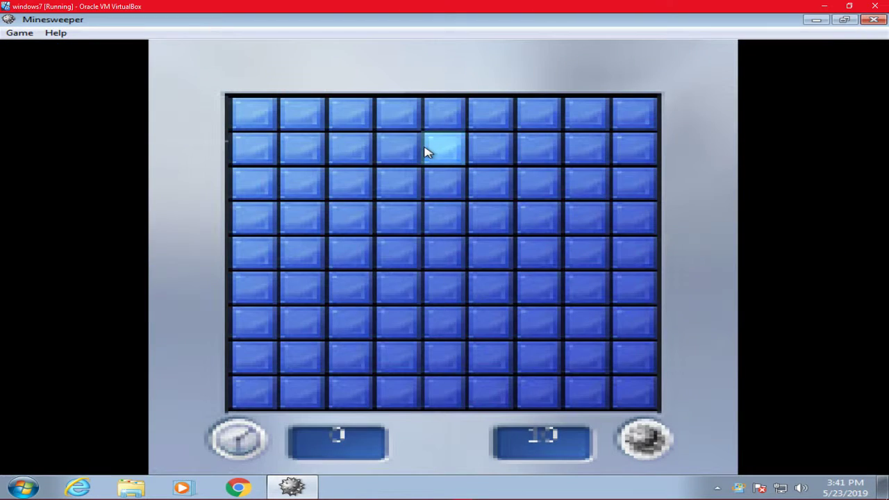
Play the restarted Minesweeper game in the maximized window until it ends and exit the game
click(377, 165)
click(629, 119)
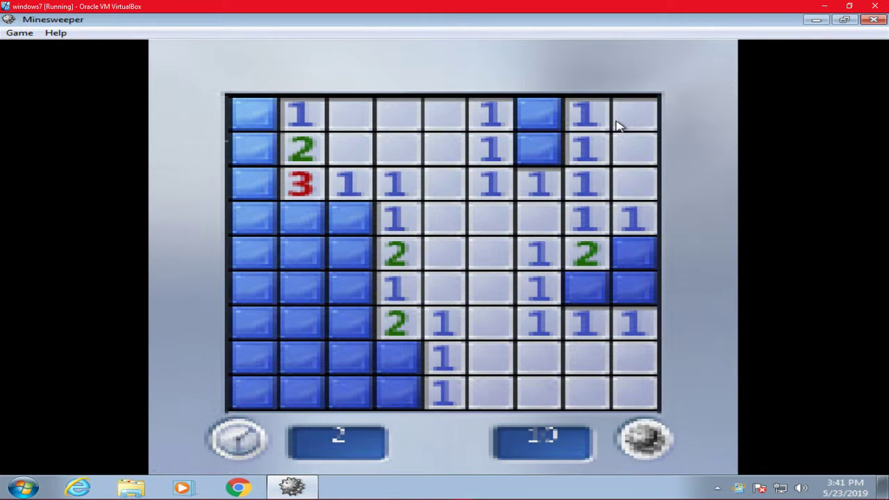
click(297, 256)
click(249, 323)
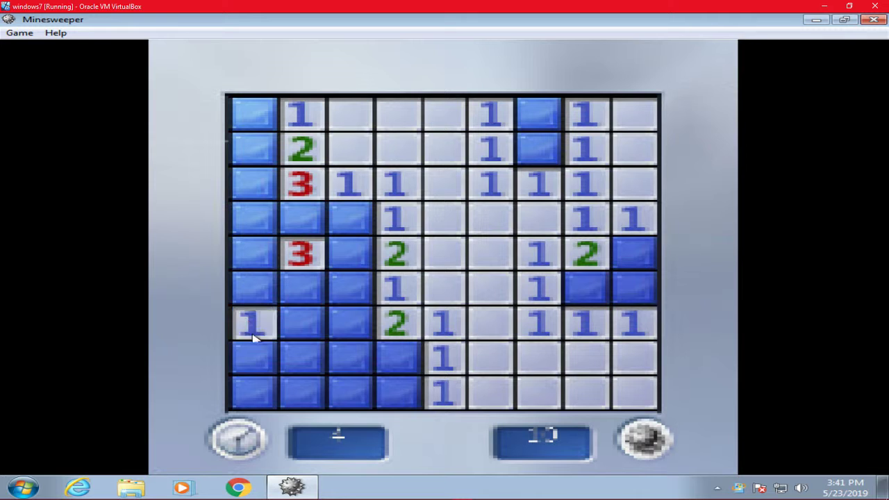
click(316, 291)
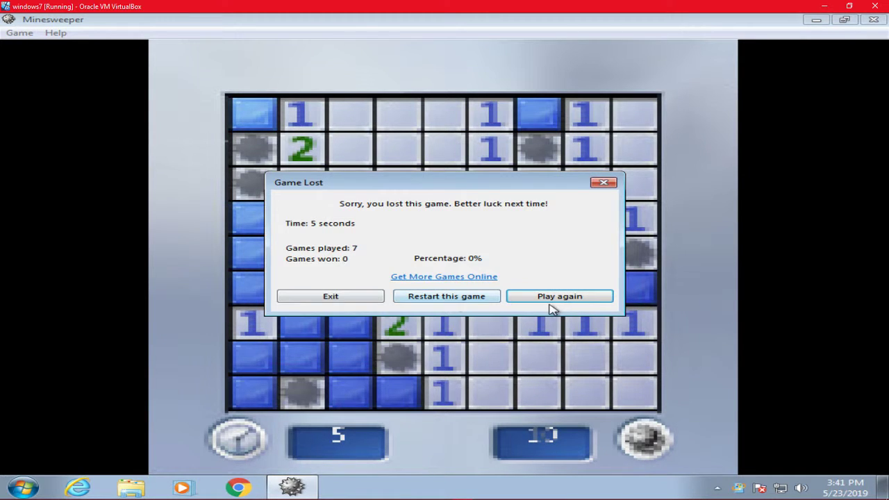
click(335, 298)
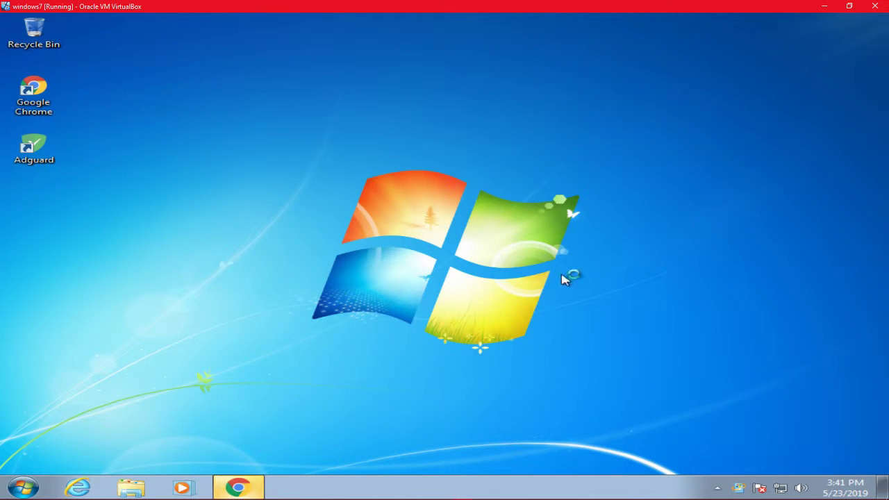
mouse_move(738, 489)
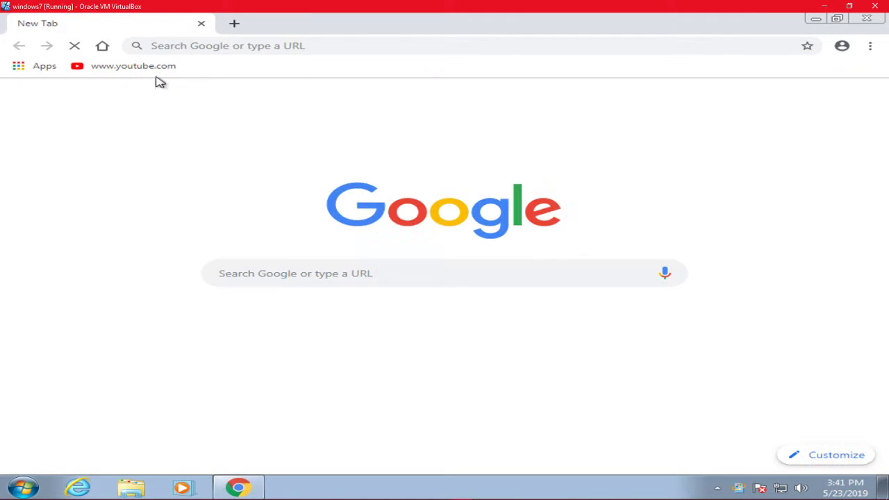
click(155, 69)
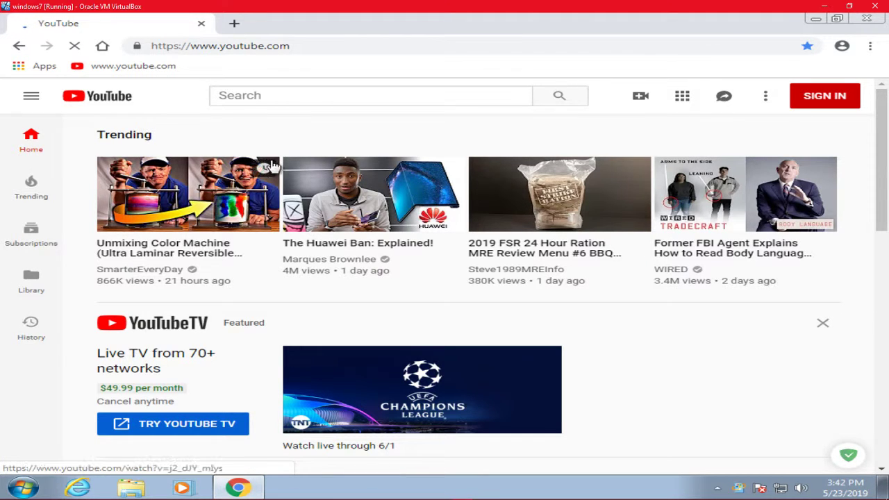
scroll(329, 317, down, 3)
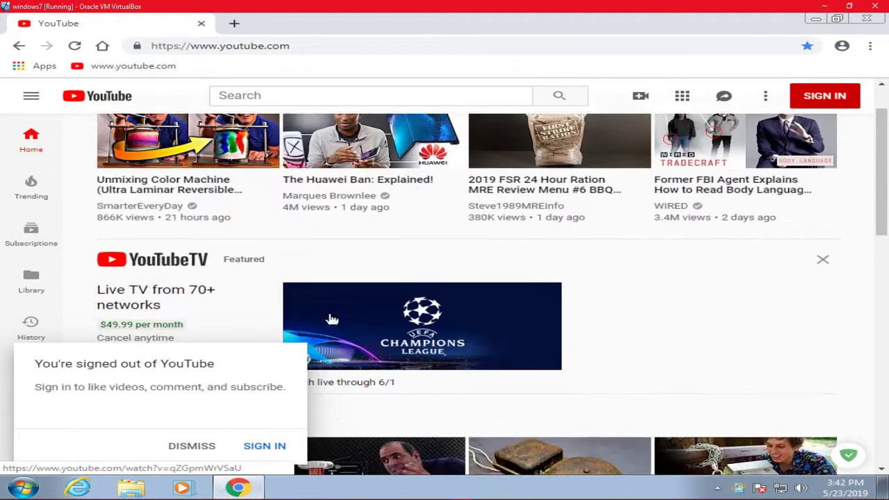
click(368, 445)
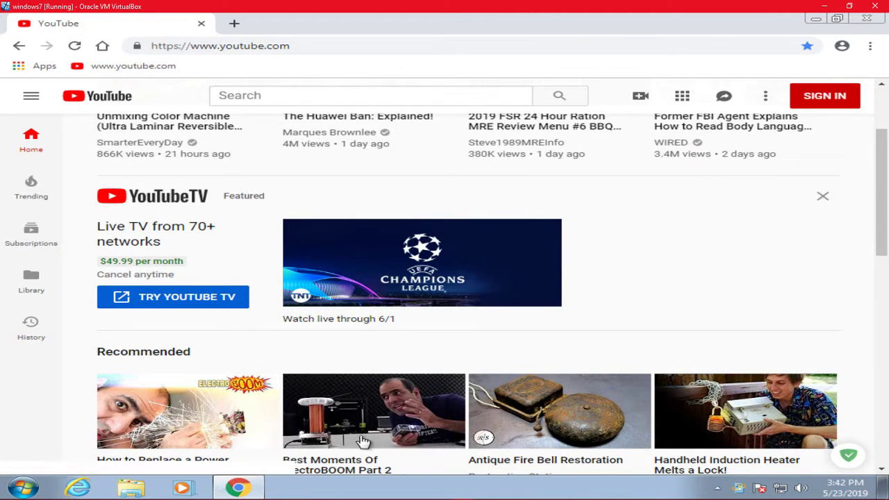
scroll(480, 301, down, 3)
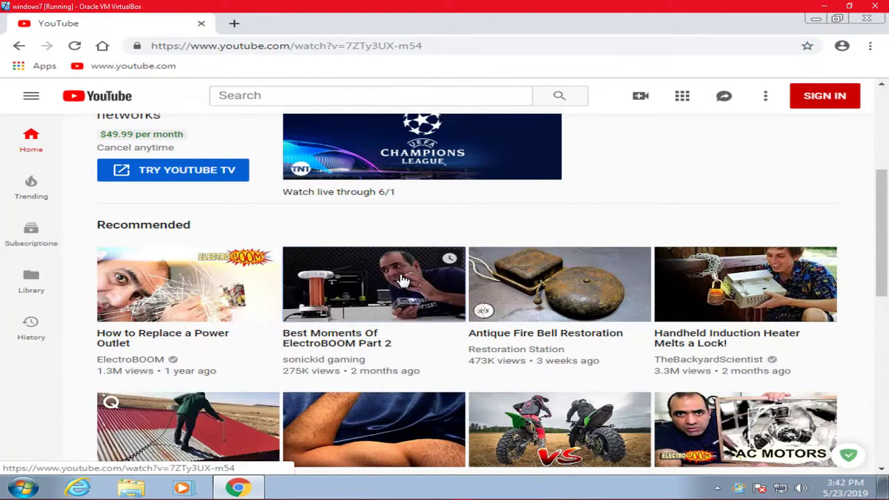
click(403, 280)
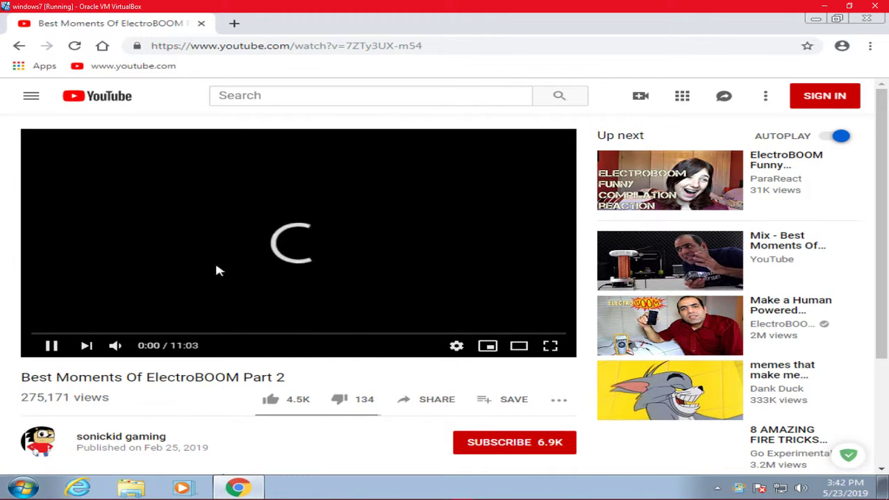
Check the video's quality options and switch the player to theater mode
click(461, 349)
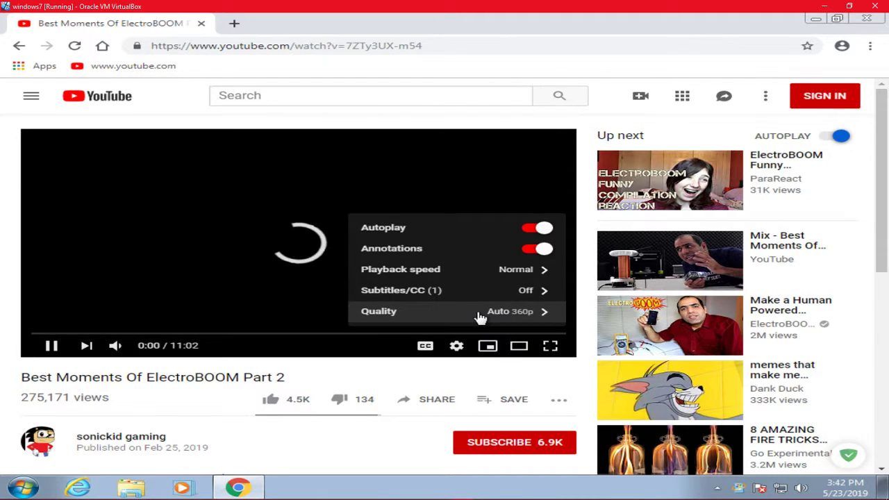
click(481, 318)
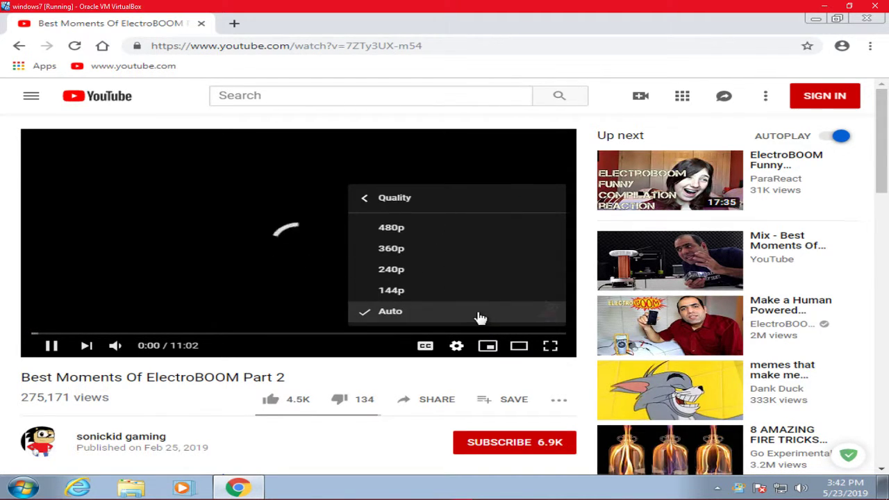
click(518, 346)
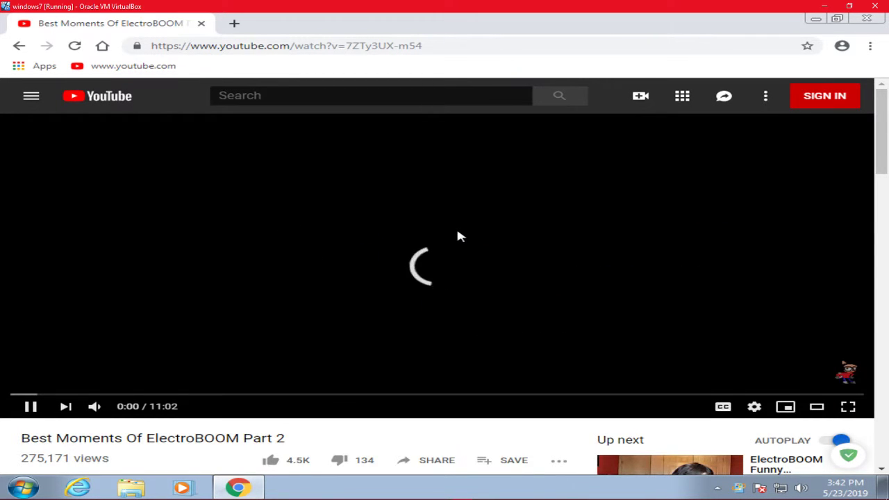
Scroll through the ElectroBOOM video page, return to the player, and pause and resume playback
scroll(437, 205, down, 2)
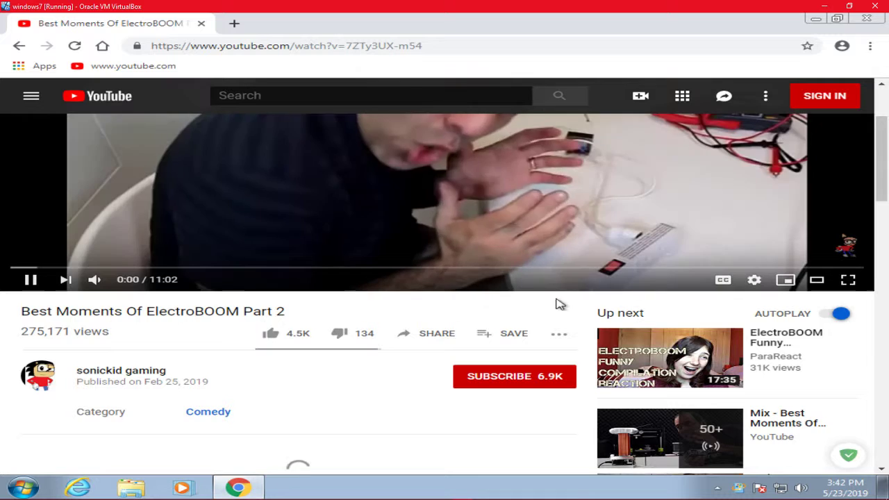
scroll(389, 229, up, 1)
scroll(390, 229, up, 1)
click(390, 229)
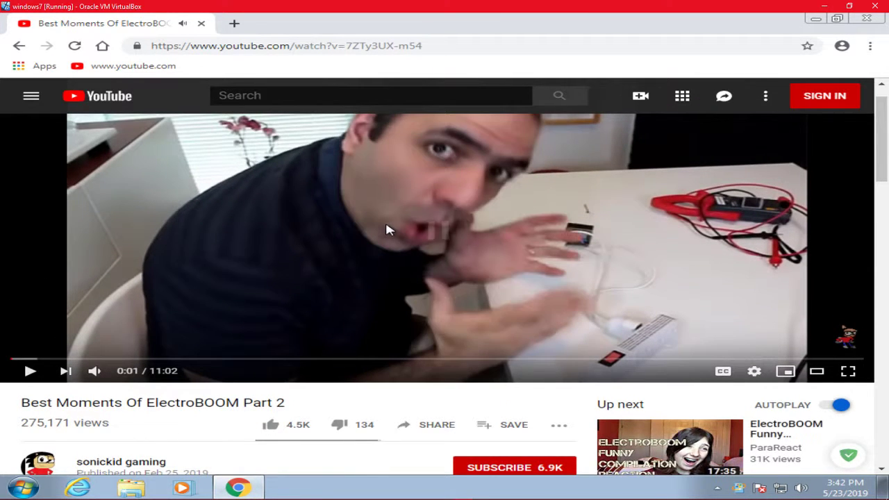
scroll(388, 230, up, 1)
click(386, 236)
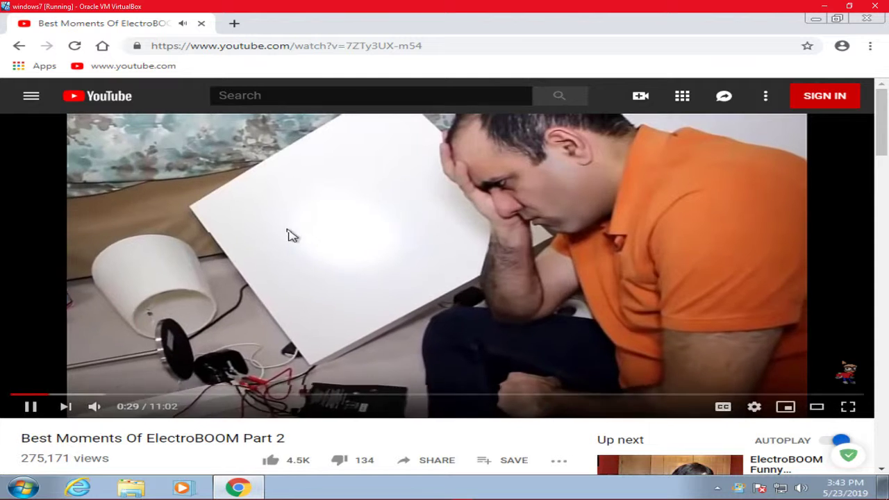
Set the video player's volume to about half, and pause and resume playback again
mouse_move(93, 411)
drag(128, 415, 135, 422)
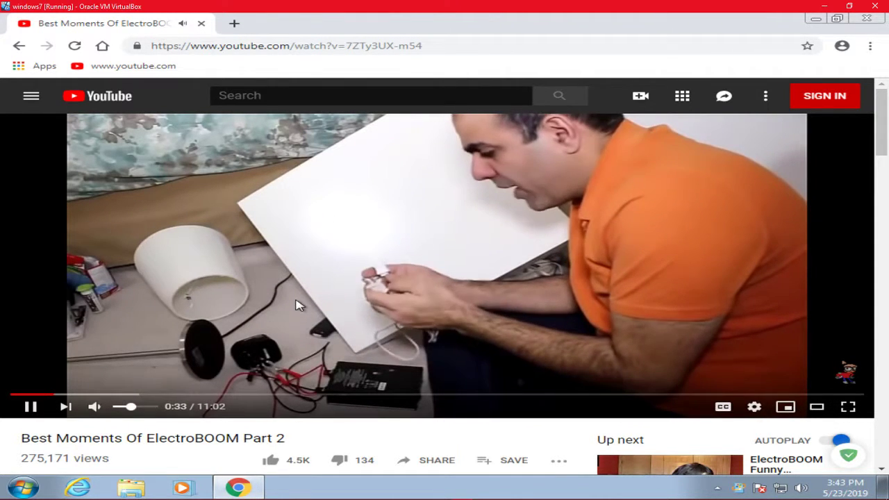
click(344, 260)
click(344, 259)
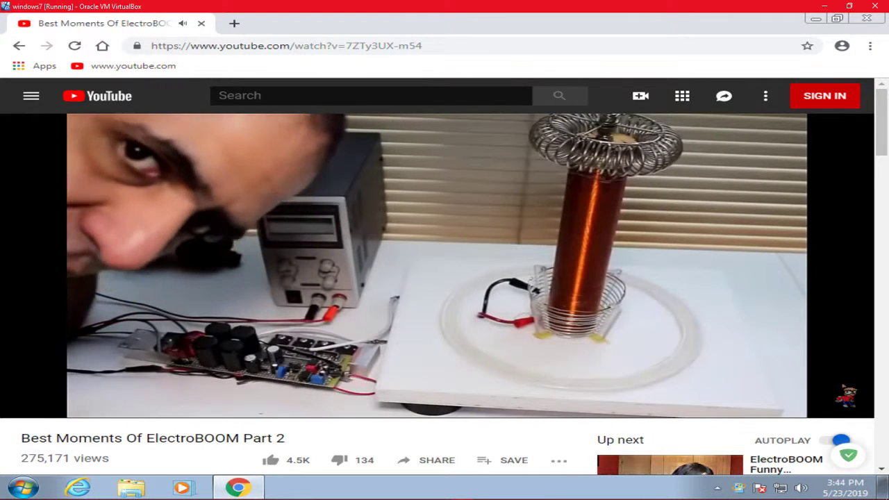
Watch more of the video, pause it at 2:36 and close Google Chrome
mouse_move(264, 298)
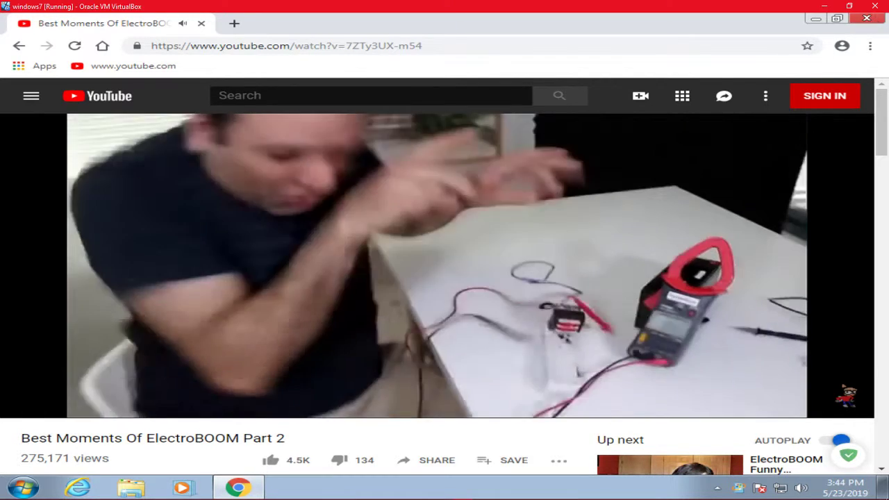
mouse_move(589, 154)
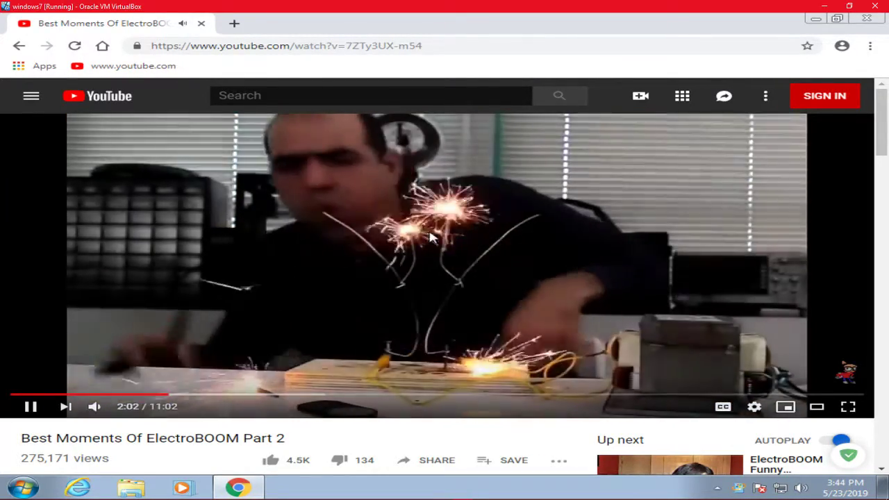
click(448, 221)
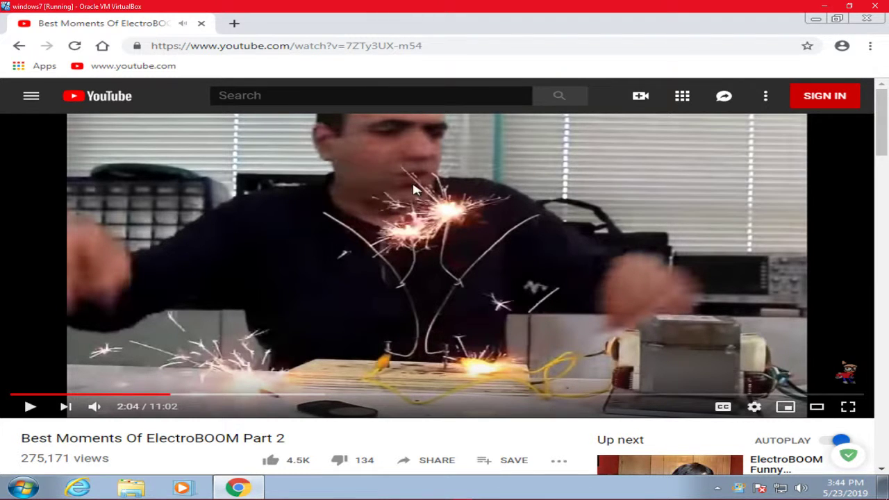
click(427, 262)
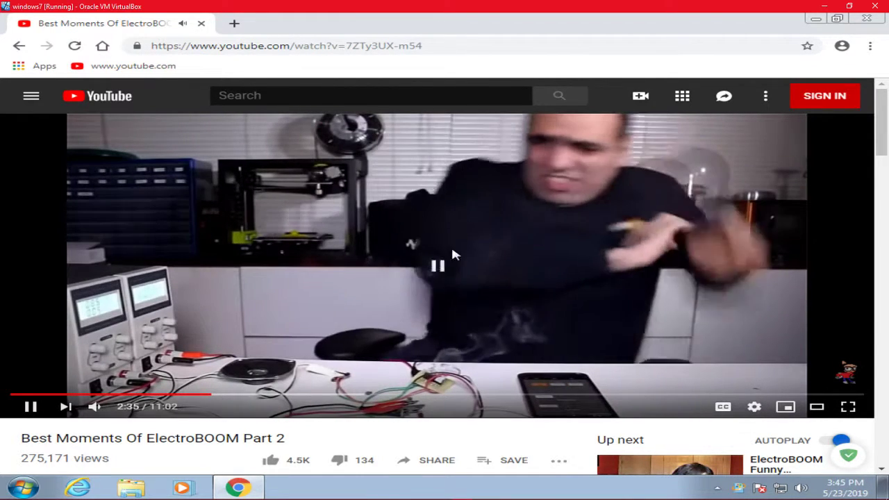
click(453, 252)
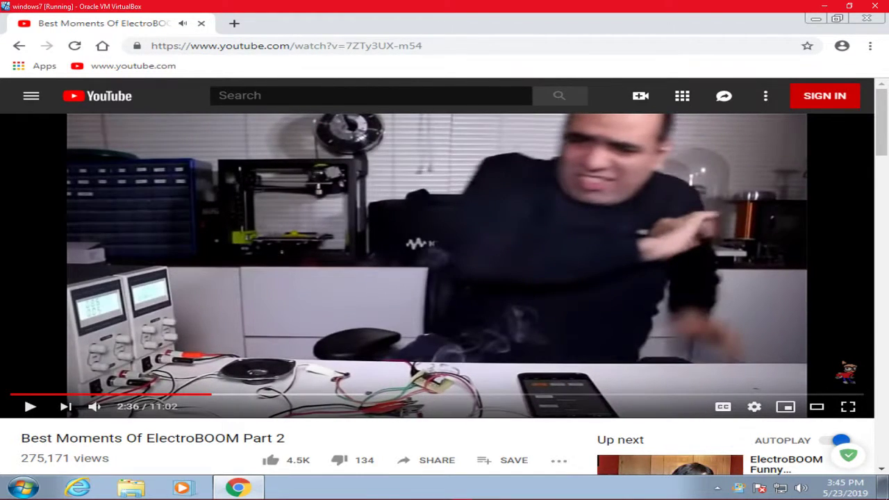
click(866, 25)
Open Paint and handwrite "Windows 7" in black with the brush across the upper part of the canvas
click(32, 487)
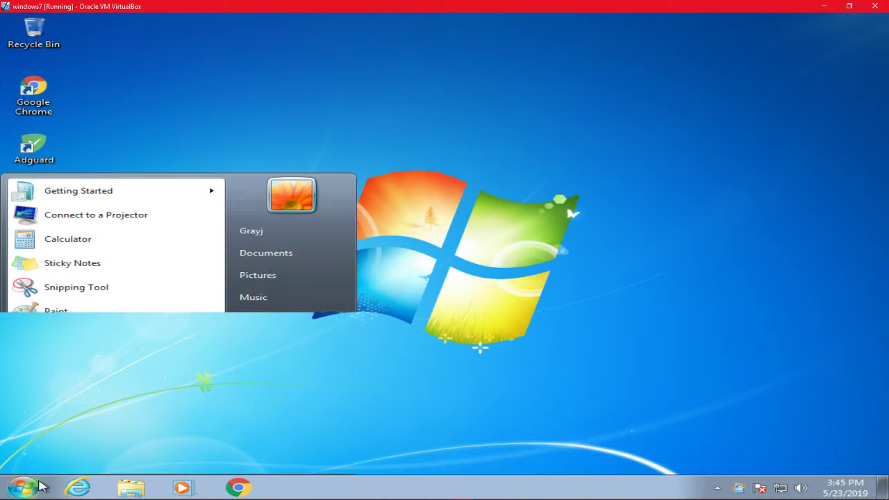
click(99, 318)
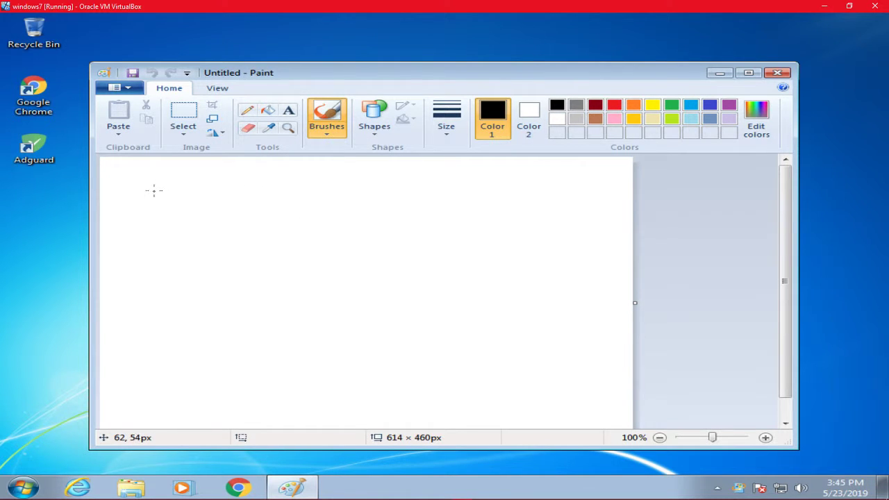
mouse_move(171, 213)
mouse_down()
mouse_move(218, 189)
mouse_move(273, 188)
mouse_up()
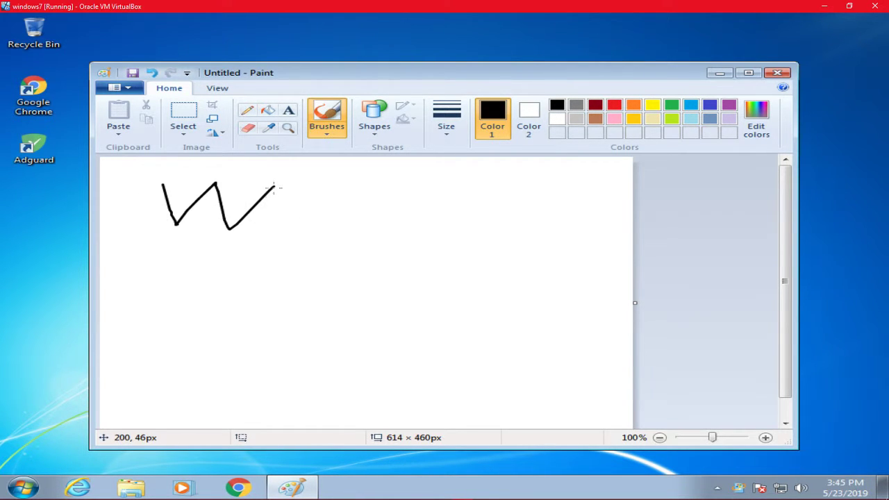
drag(334, 225, 369, 234)
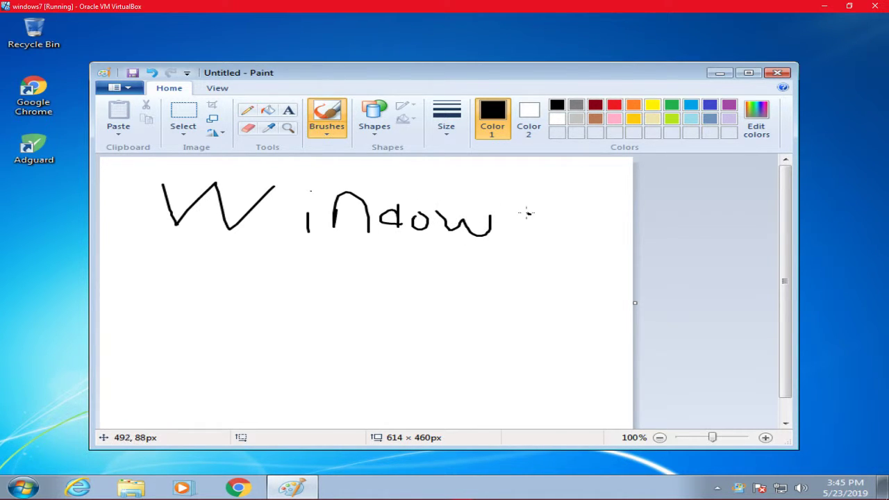
drag(589, 201, 473, 282)
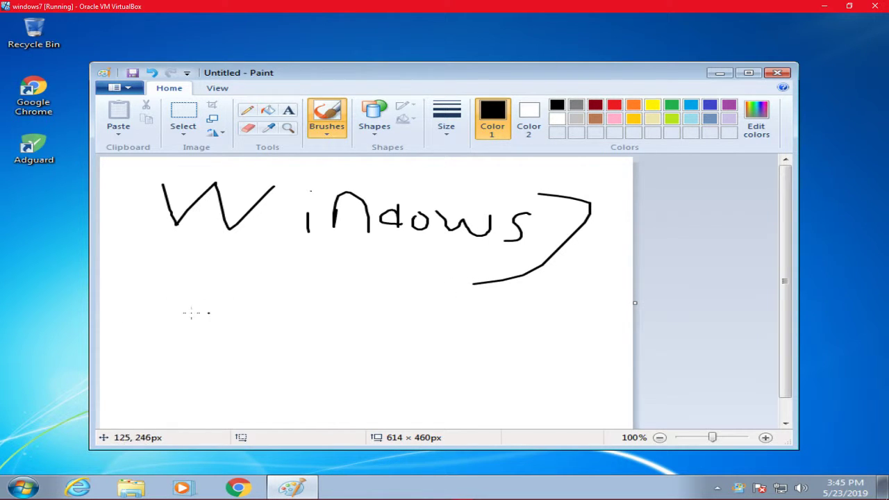
Handwrite a second word below "Windows 7" with the black brush and draw a curve around it up to the 7
mouse_move(148, 303)
mouse_down()
mouse_move(139, 369)
mouse_move(169, 318)
mouse_up()
drag(257, 316, 295, 310)
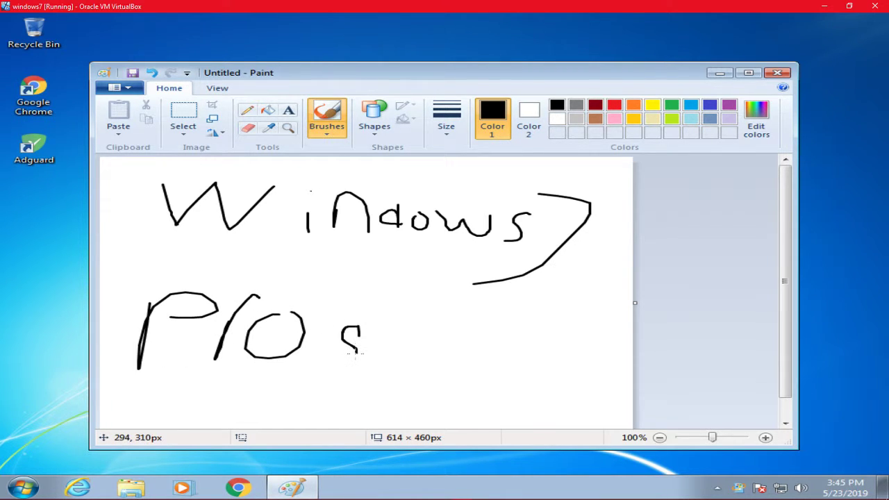
drag(355, 353, 141, 378)
mouse_move(92, 363)
mouse_down()
mouse_move(187, 281)
mouse_move(493, 293)
mouse_up()
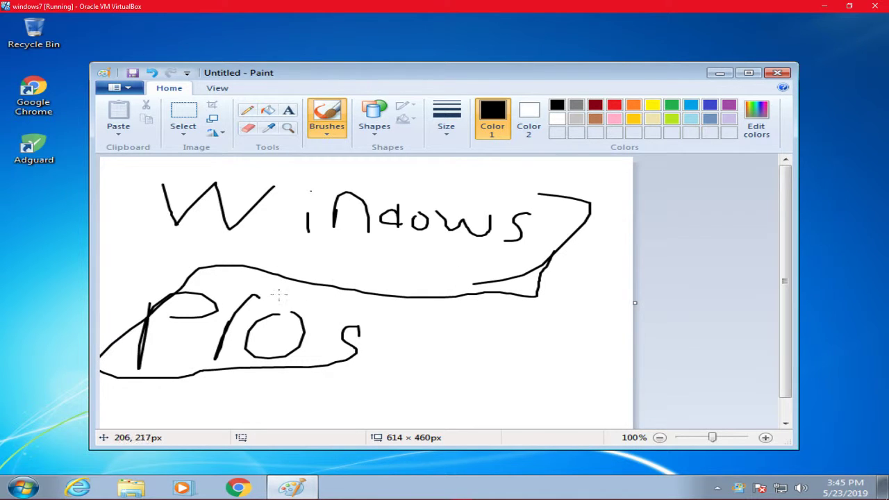
Exit Paint without saving the drawing
scroll(377, 298, down, 1)
scroll(388, 285, up, 1)
click(118, 88)
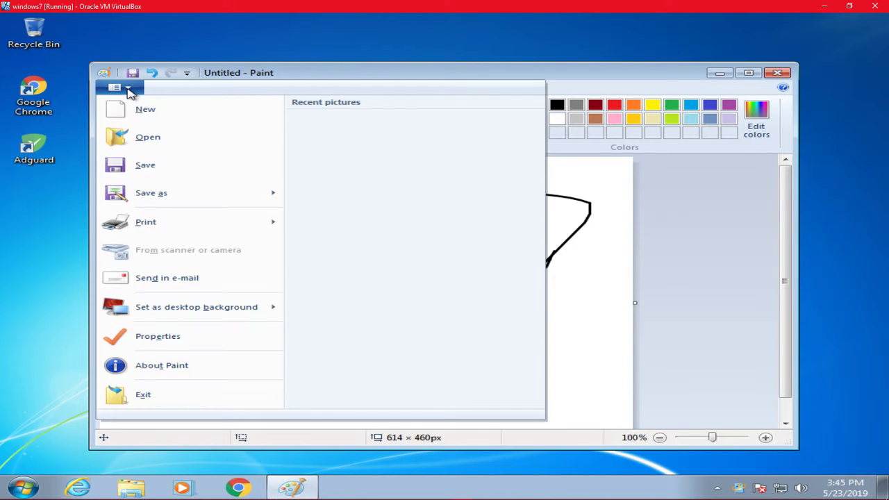
click(174, 397)
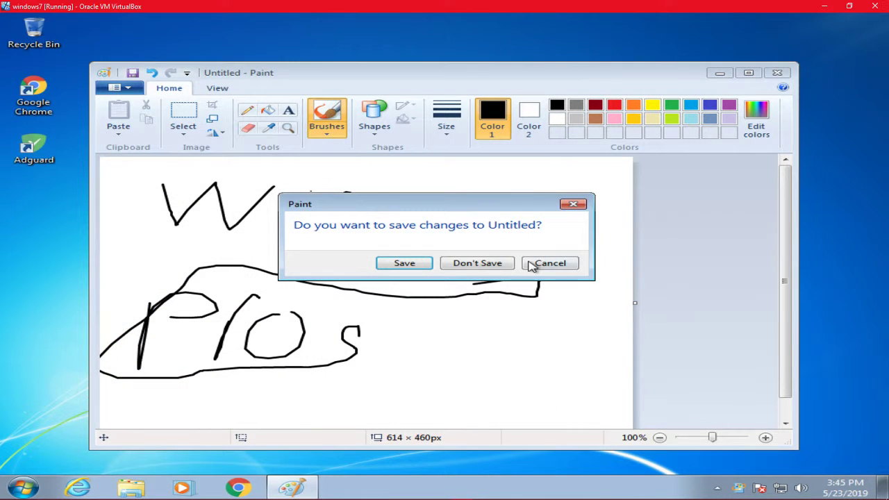
click(506, 264)
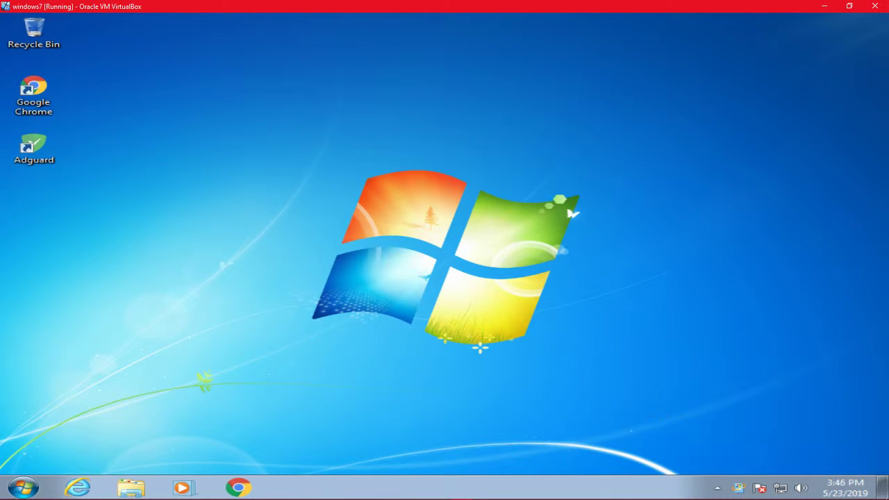
Check the Windows Update download status and refresh the desktop several times
mouse_move(740, 491)
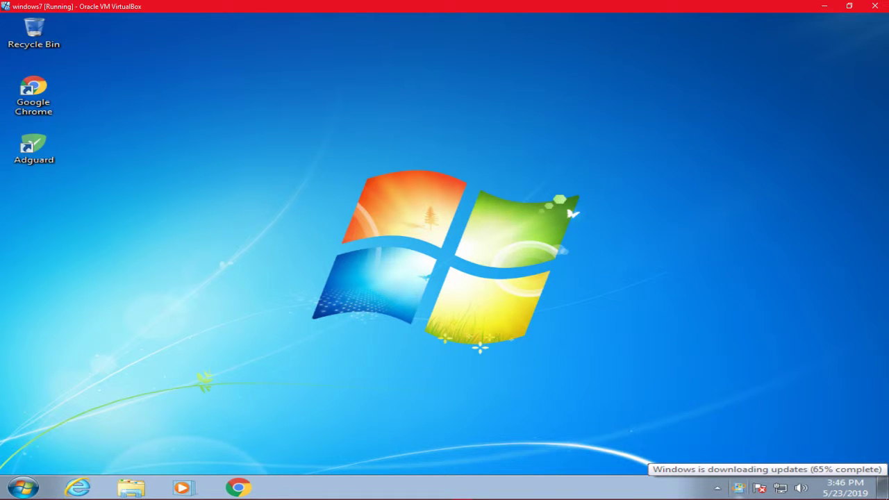
right_click(406, 207)
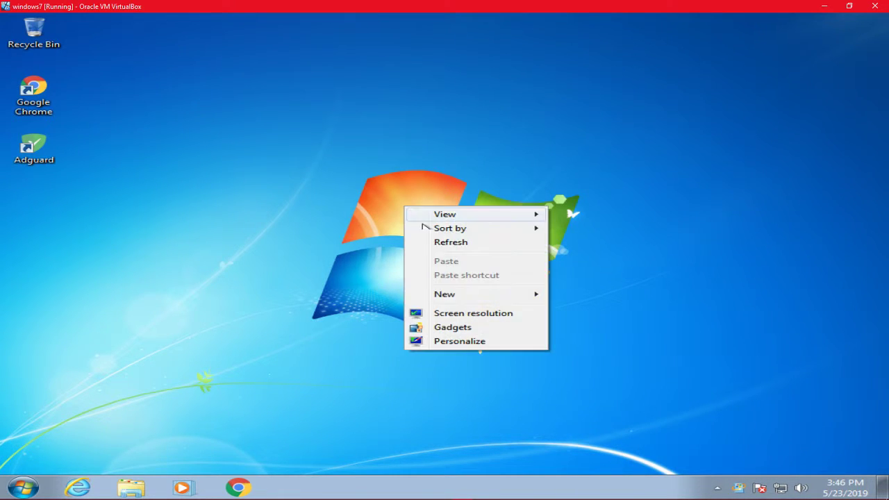
click(488, 241)
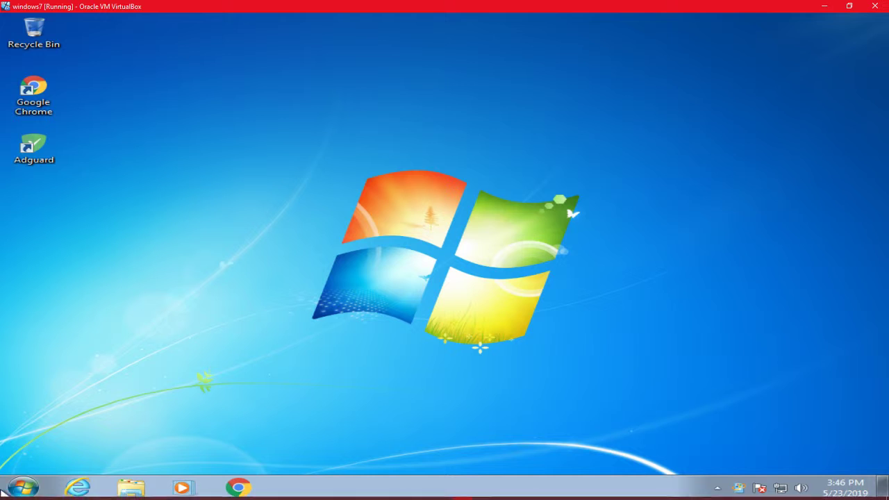
drag(141, 254, 254, 234)
right_click(450, 140)
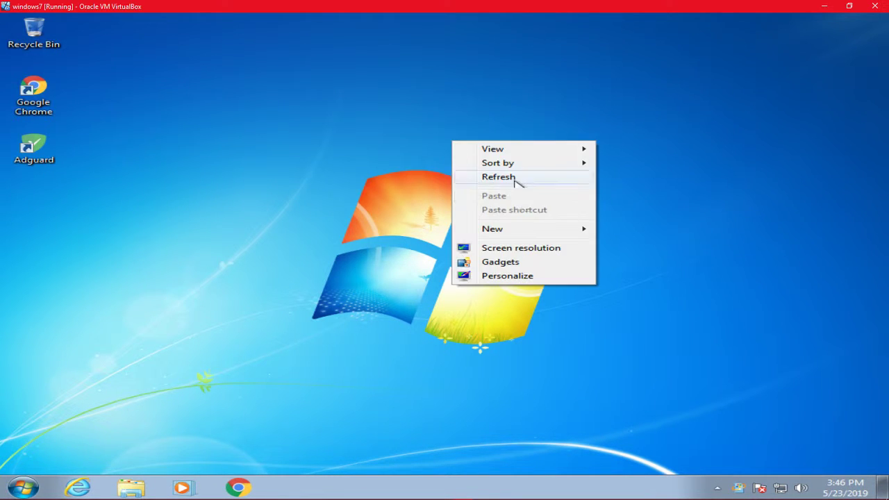
click(528, 180)
right_click(214, 150)
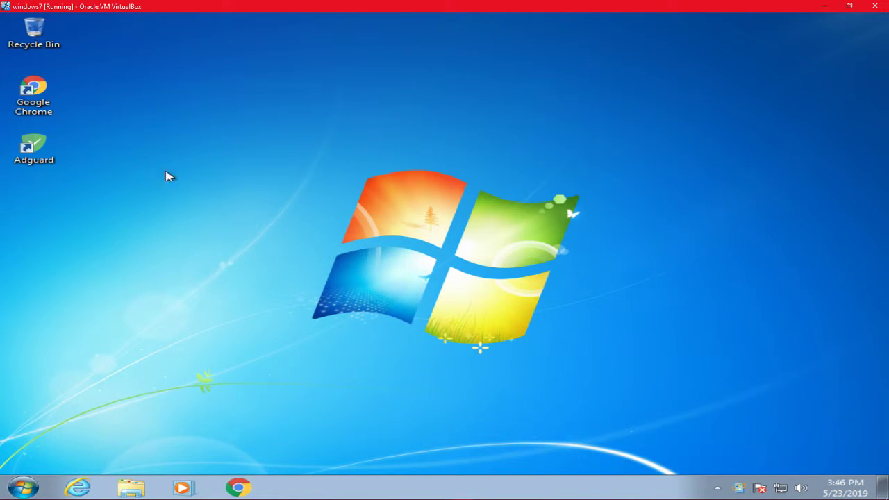
click(167, 157)
right_click(249, 251)
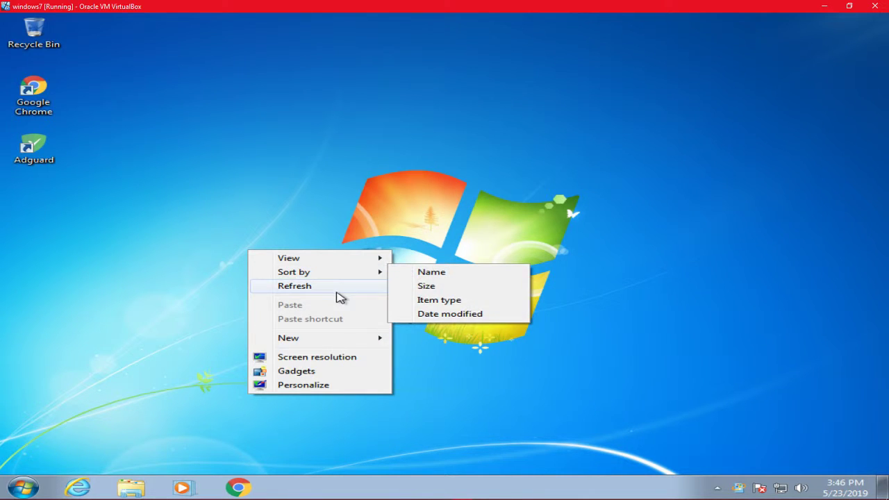
click(338, 290)
right_click(250, 355)
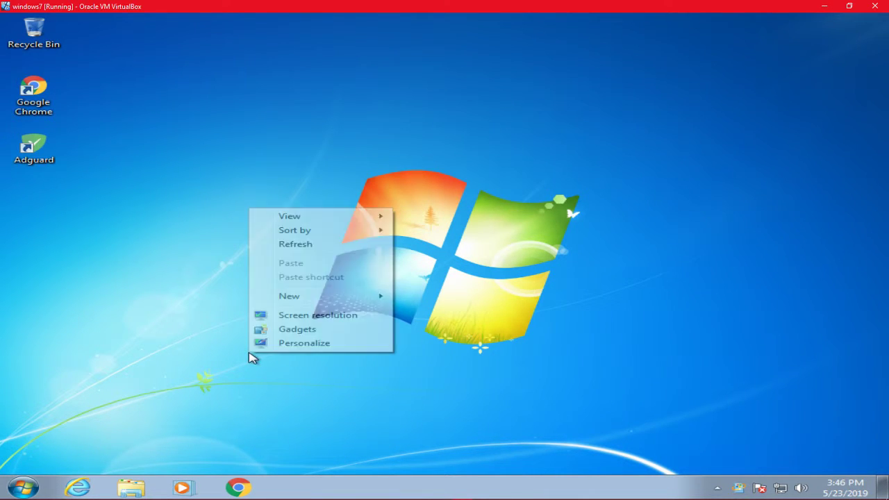
click(321, 246)
right_click(324, 243)
click(303, 231)
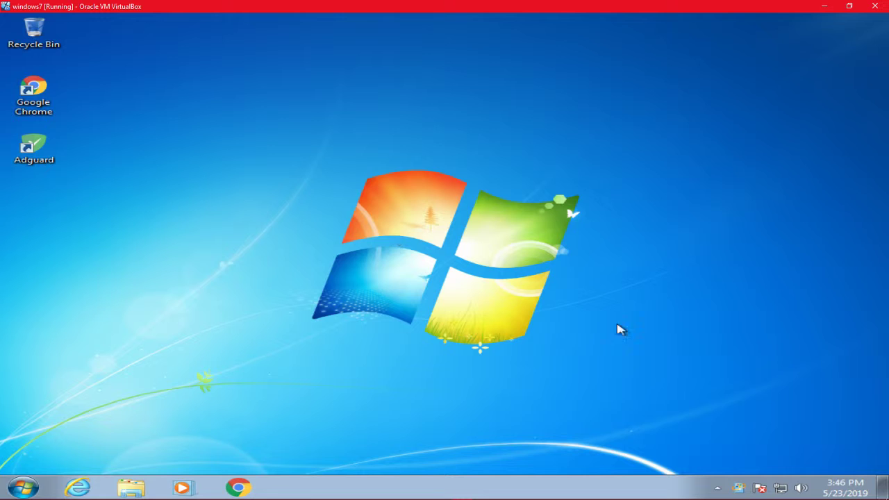
Check the progress of the Windows Update download again while waiting on the desktop
mouse_move(739, 489)
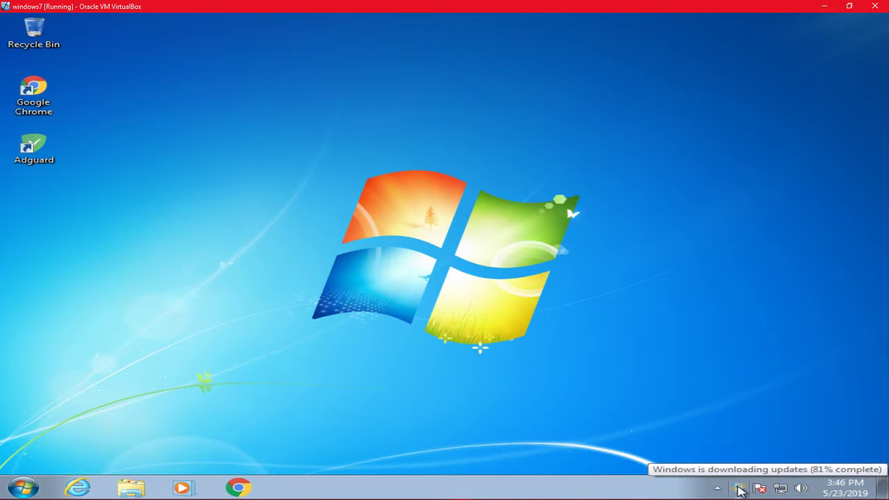
click(25, 479)
click(629, 409)
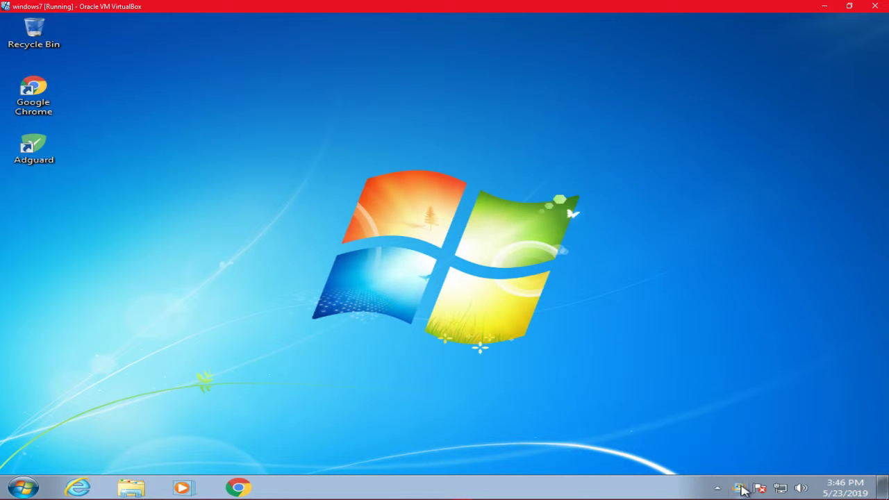
mouse_move(742, 490)
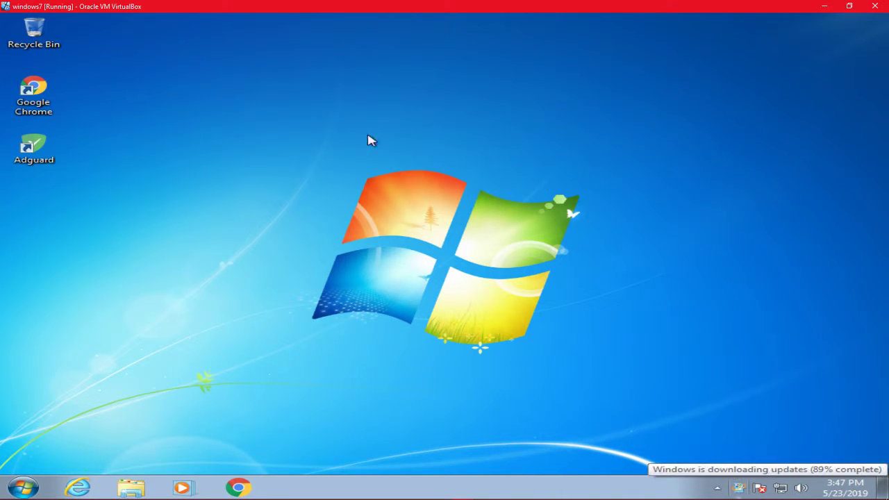
drag(552, 277, 316, 155)
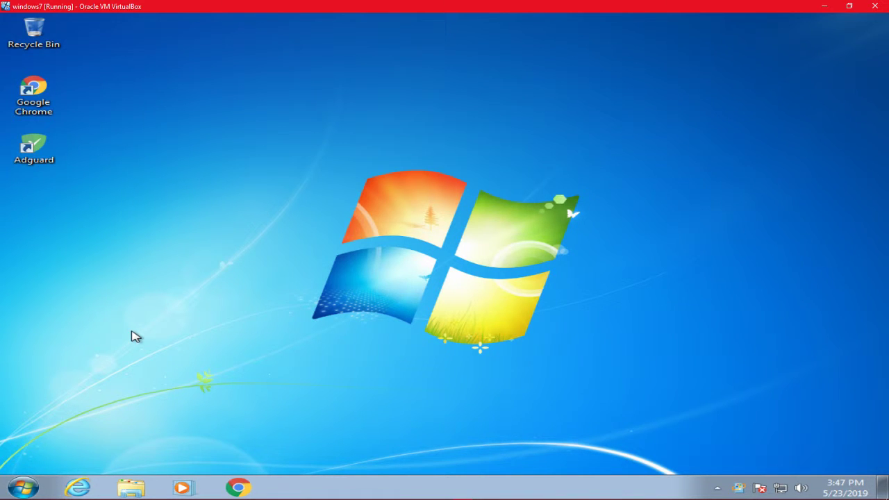
drag(493, 143, 278, 293)
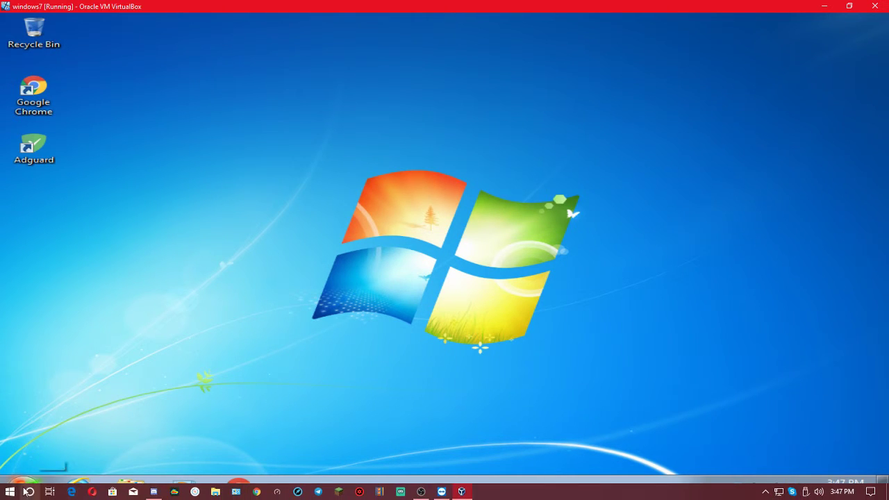
Open Control Panel to view its settings categories, and close it again
click(21, 487)
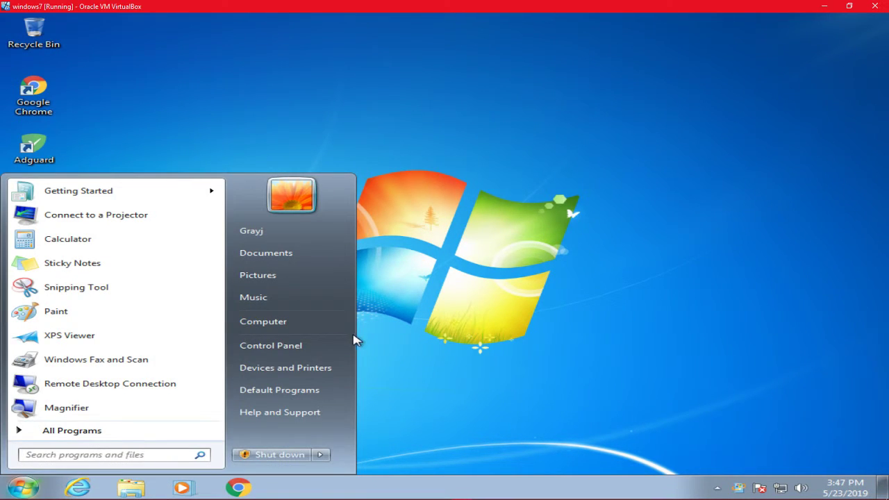
click(318, 346)
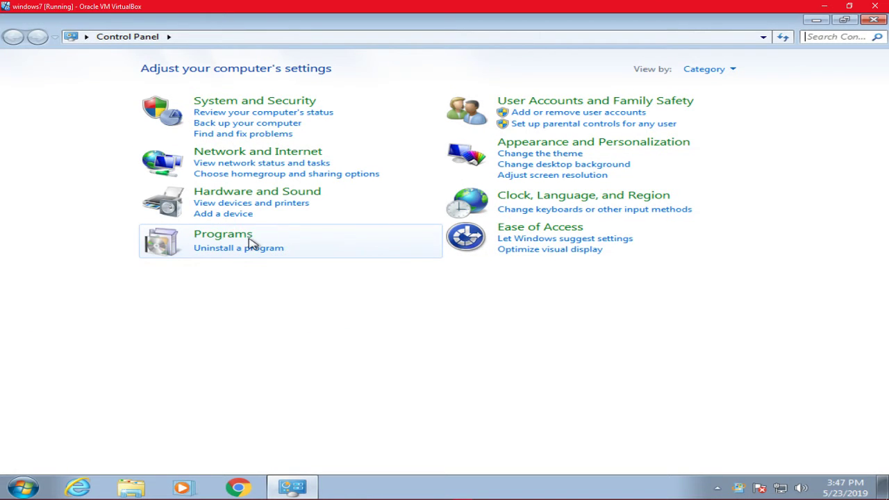
click(874, 20)
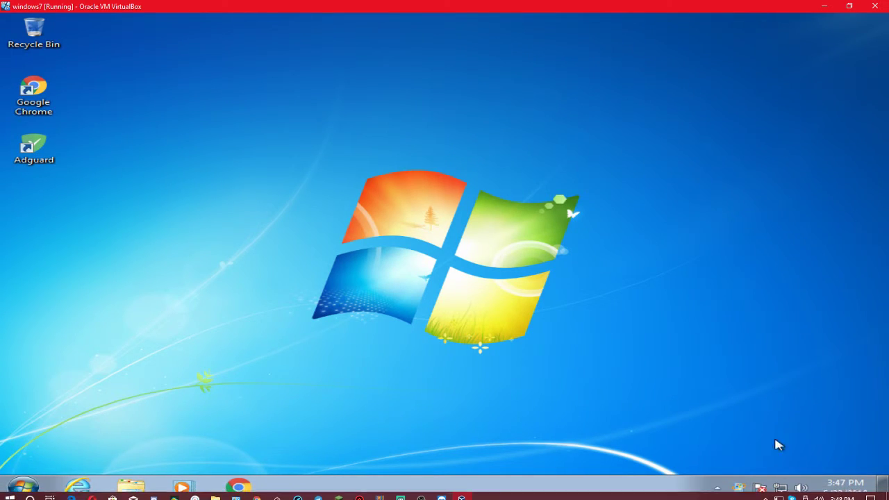
Start installing the selected important update in Windows Update, and dismiss its window and the installation notification
click(740, 488)
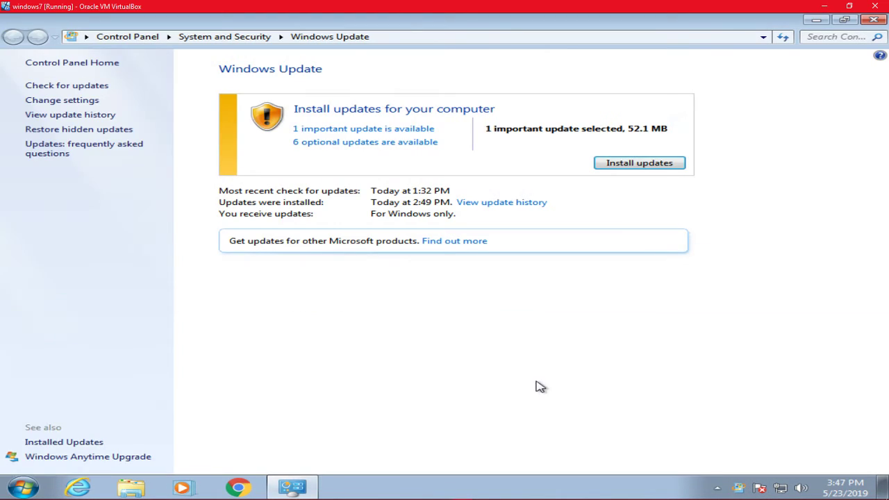
click(664, 167)
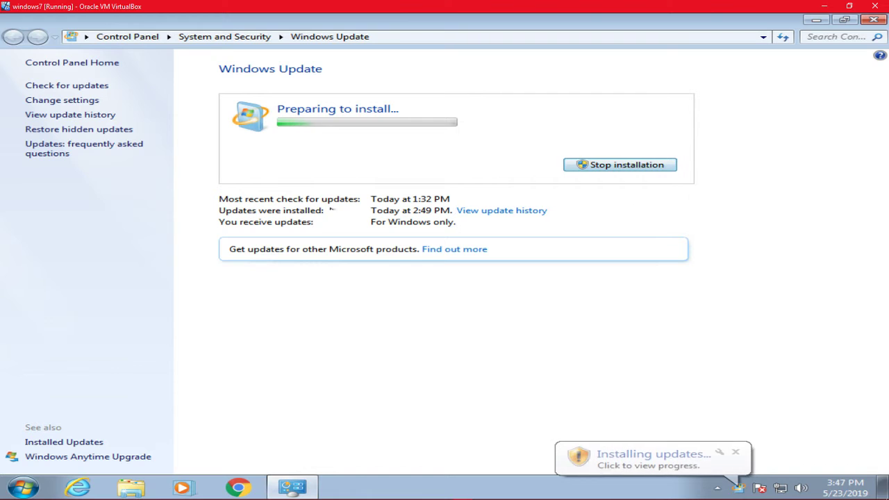
key(alt+F4)
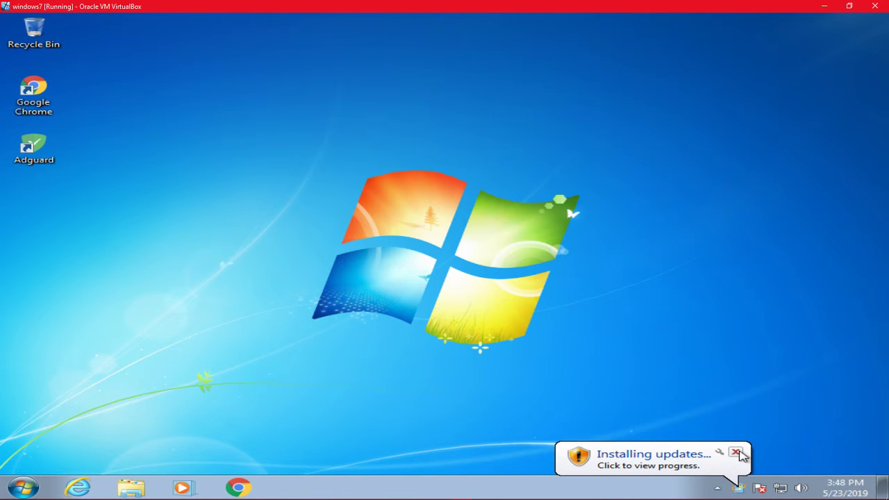
click(735, 452)
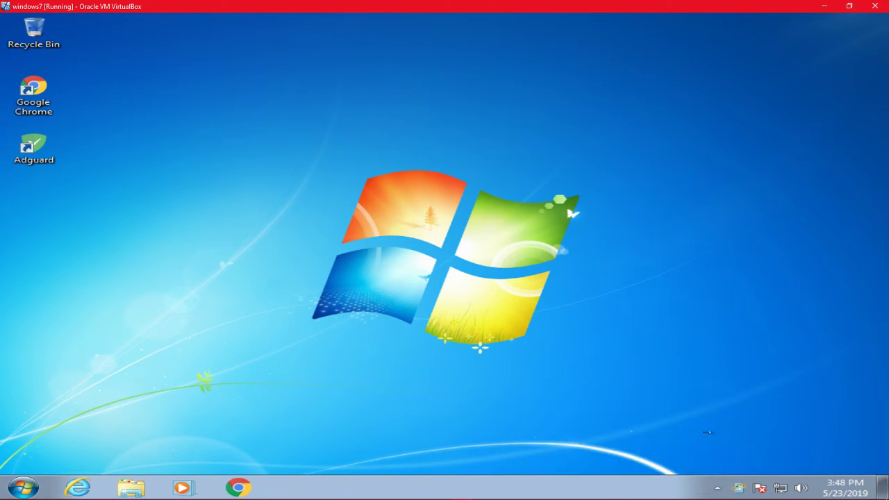
Check the installation progress in Windows Update and return to the desktop
click(733, 489)
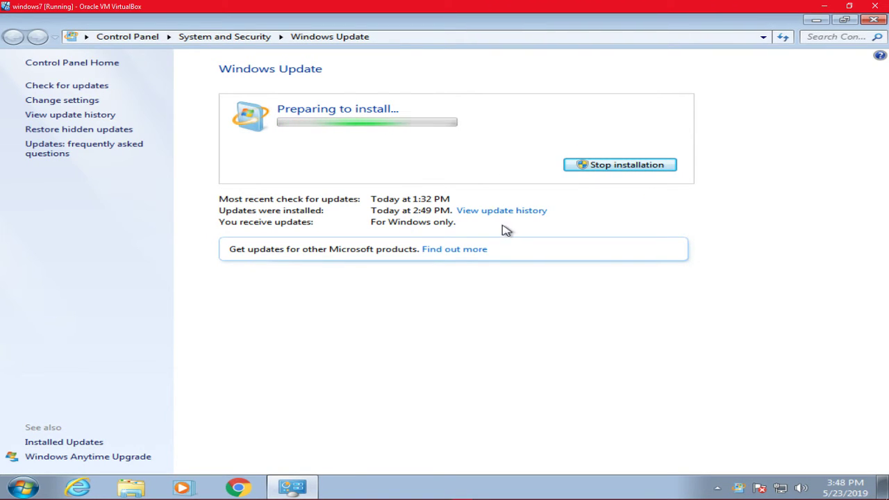
mouse_move(741, 488)
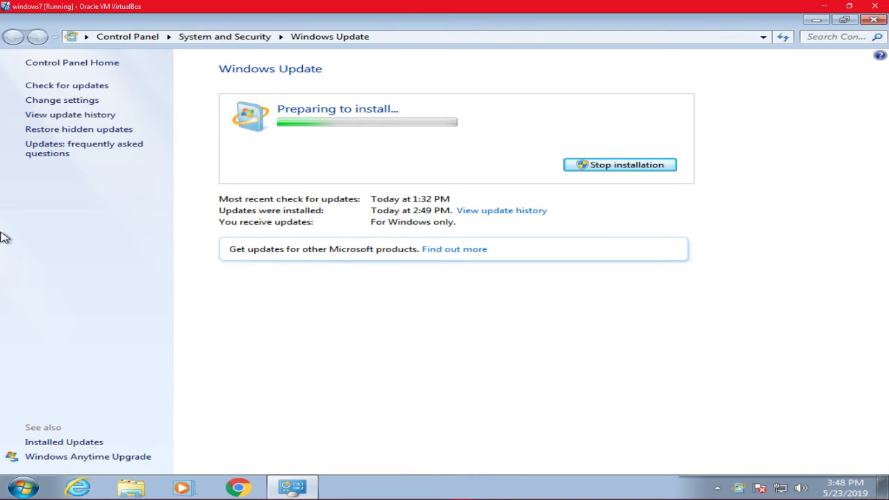
click(874, 20)
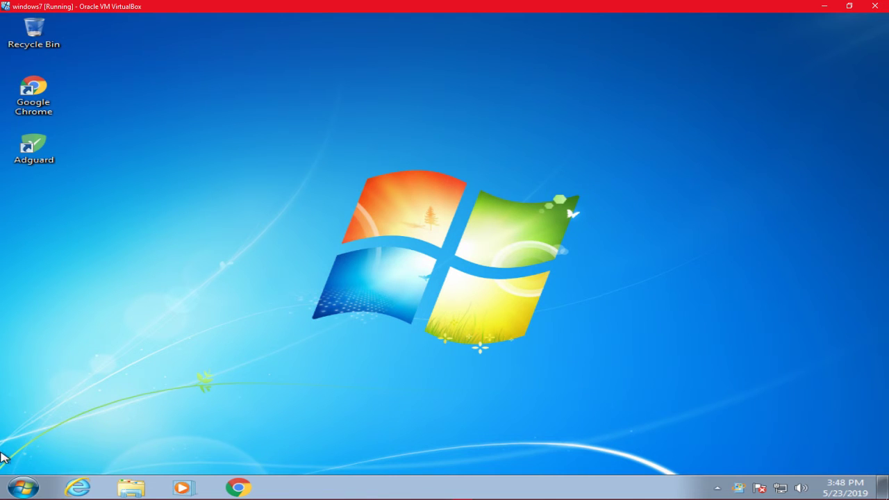
Shut down the Windows 7 virtual machine with the pending update, and show the host's hidden notification icons
click(23, 488)
click(290, 462)
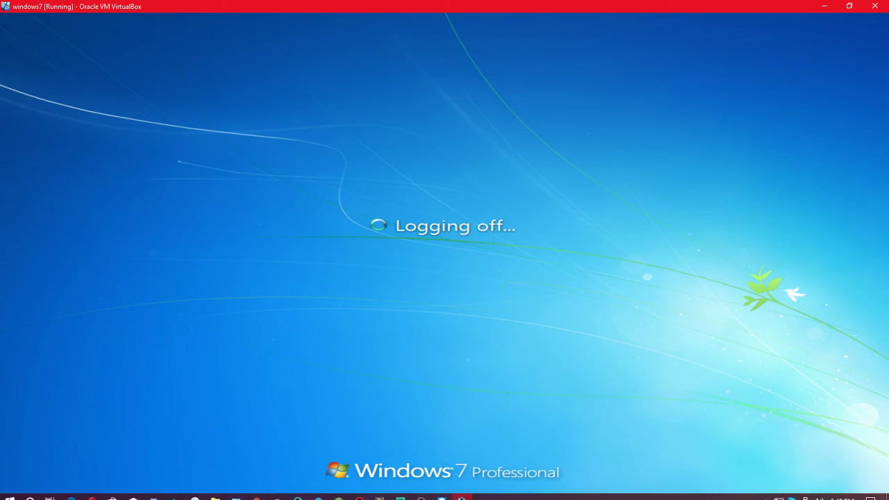
click(765, 493)
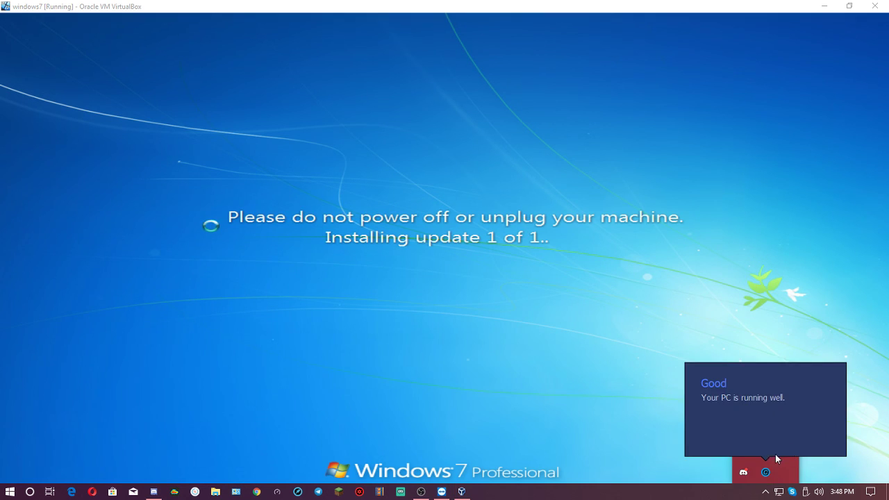